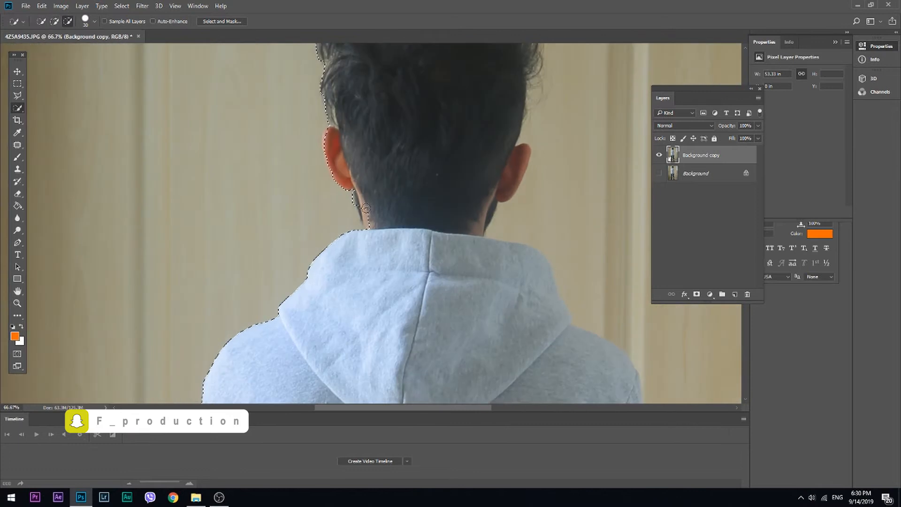
# Step: Subtract the ear and neck edge from the quick selection and delete the wall background on the left side of the figure
pyautogui.keyDown('alt'); pyautogui.click(342, 180); pyautogui.keyUp('alt')
pyautogui.moveTo(368, 76); pyautogui.dragTo(320, 251)
pyautogui.press('Delete')
pyautogui.hotkey('ctrl', 'd')
# Step: Quick-select and delete the wall background to the right of the head, hood and shoulder
pyautogui.moveTo(395, 116); pyautogui.dragTo(667, 259)
pyautogui.moveTo(507, 249)
pyautogui.mouseDown()
pyautogui.moveTo(451, 278)
pyautogui.moveTo(308, 284)
pyautogui.moveTo(250, 125)
pyautogui.mouseUp()
pyautogui.press('Delete')
pyautogui.hotkey('ctrl', 'd')
pyautogui.moveTo(264, 189)
pyautogui.mouseDown()
pyautogui.moveTo(413, 244)
pyautogui.moveTo(355, 104)
pyautogui.mouseUp()
pyautogui.moveTo(356, 104); pyautogui.dragTo(237, 184)
pyautogui.press('Delete')
pyautogui.moveTo(325, 273); pyautogui.dragTo(450, 322)
pyautogui.press('Delete')
# Step: Outline the leftover background along the right shoulder with the Polygonal Lasso and delete it
pyautogui.press('l')
pyautogui.doubleClick(265, 270)
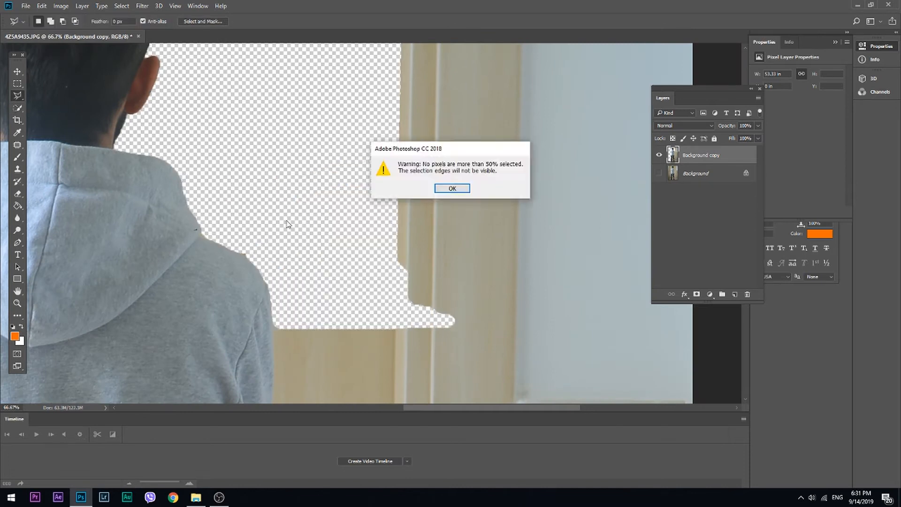
pyautogui.press('Return')
pyautogui.hotkey('ctrl', '+')
pyautogui.hotkey('ctrl', '+')
pyautogui.moveTo(113, 324); pyautogui.dragTo(392, 290)
pyautogui.click(315, 327)
pyautogui.doubleClick(415, 324)
pyautogui.press('Delete')
pyautogui.hotkey('ctrl', 'd')
# Step: Quick-select and delete the wall background to the right of the torso and legs
pyautogui.hotkey('ctrl', '-')
pyautogui.hotkey('ctrl', '-')
pyautogui.hotkey('ctrl', '-')
pyautogui.hotkey('ctrl', '-')
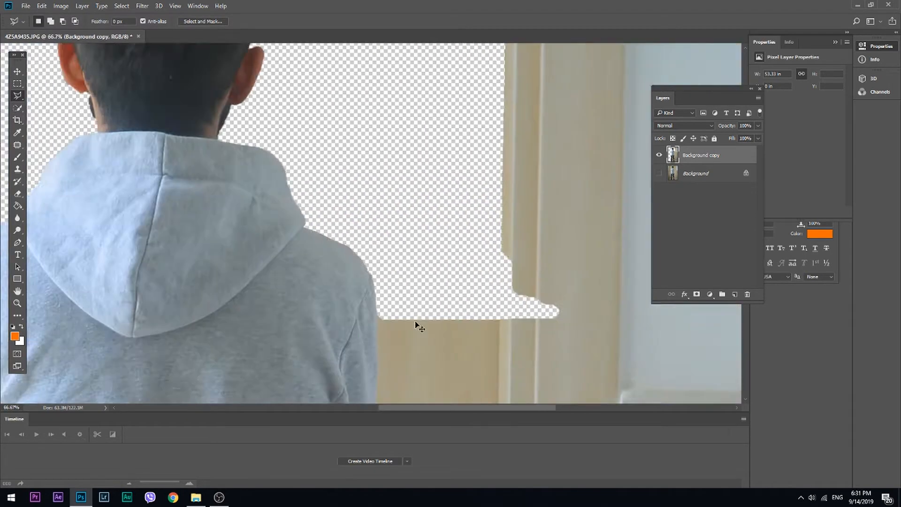
pyautogui.moveTo(416, 325); pyautogui.dragTo(323, 227)
pyautogui.press('w')
pyautogui.moveTo(298, 312); pyautogui.dragTo(302, 398)
pyautogui.moveTo(301, 399)
pyautogui.mouseDown()
pyautogui.moveTo(279, 280)
pyautogui.moveTo(239, 154)
pyautogui.mouseUp()
pyautogui.press('Delete')
pyautogui.moveTo(244, 197)
pyautogui.mouseDown()
pyautogui.moveTo(248, 308)
pyautogui.moveTo(238, 148)
pyautogui.mouseUp()
pyautogui.press('Delete')
# Step: Quick-select the floor around the right shoe, keeping the shoe out of the selection, and delete it
pyautogui.hotkey('ctrl', '+')
pyautogui.moveTo(188, 300); pyautogui.dragTo(241, 297)
pyautogui.hotkey('ctrl', '+')
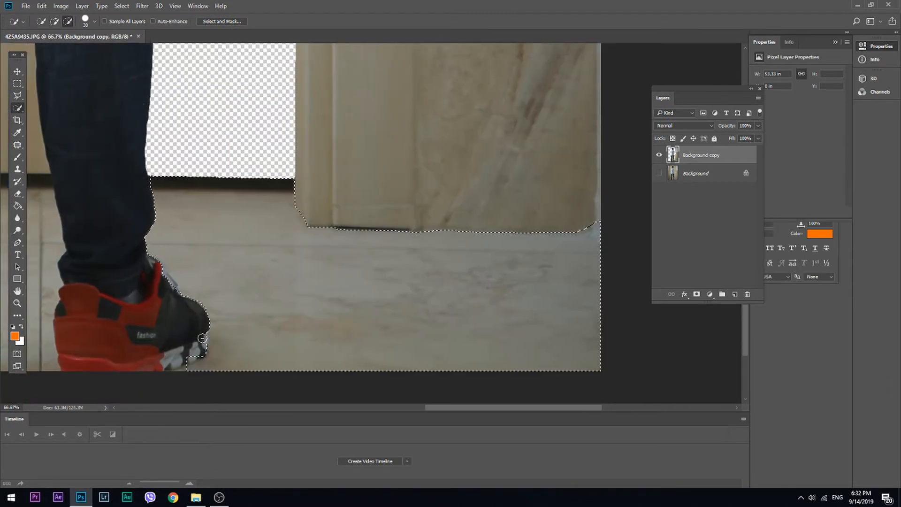
pyautogui.press('Delete')
pyautogui.hotkey('ctrl', 'd')
# Step: Quick-select the wall and floor between the two legs and delete them
pyautogui.moveTo(56, 320); pyautogui.dragTo(301, 319)
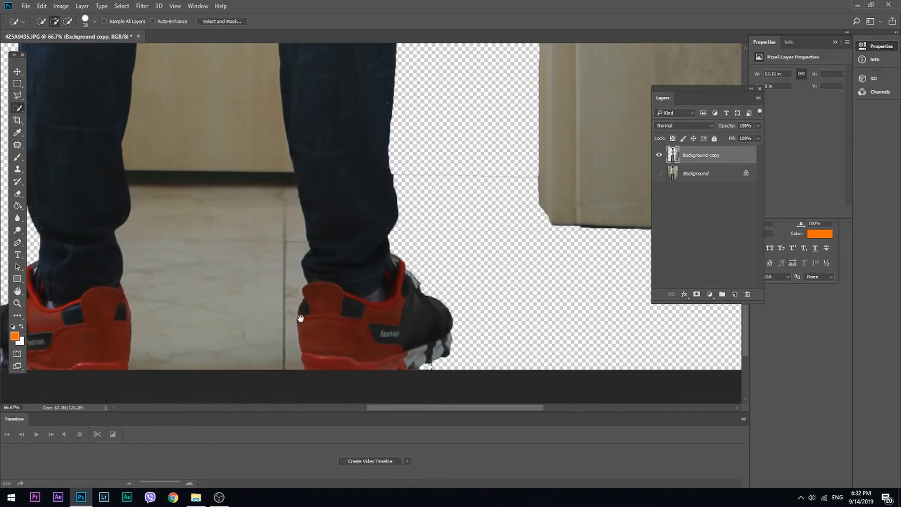
pyautogui.moveTo(235, 310); pyautogui.dragTo(211, 118)
pyautogui.moveTo(244, 94); pyautogui.dragTo(252, 357)
pyautogui.press('Delete')
# Step: Delete the remaining background strip along the photo's right side using a rectangular selection
pyautogui.press('m')
pyautogui.hotkey('ctrl', '-')
pyautogui.hotkey('ctrl', '-')
pyautogui.hotkey('ctrl', '-')
pyautogui.hotkey('ctrl', '-')
pyautogui.hotkey('ctrl', '-')
pyautogui.hotkey('ctrl', '-')
pyautogui.moveTo(405, 96); pyautogui.dragTo(489, 350)
pyautogui.press('Delete')
pyautogui.hotkey('ctrl', 'd')
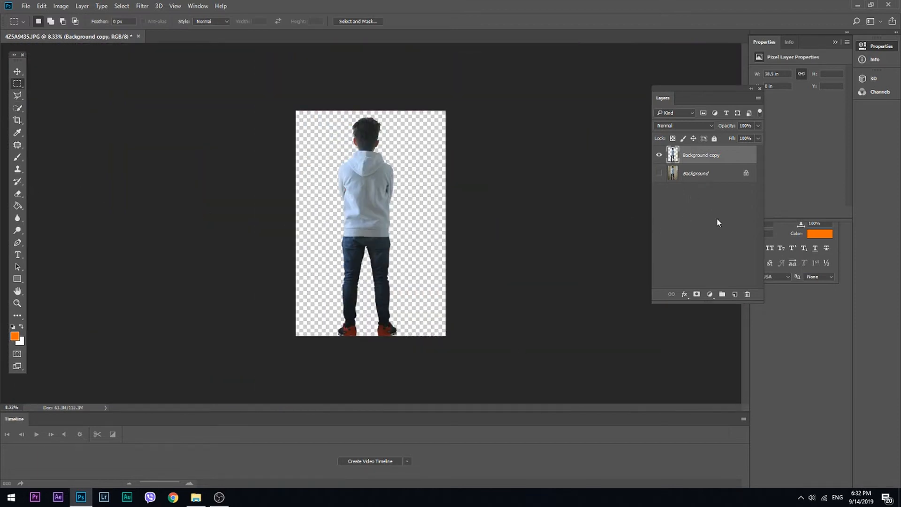
# Step: Add a new layer beneath the Background copy layer and fill it with black (000000)
pyautogui.click(735, 294)
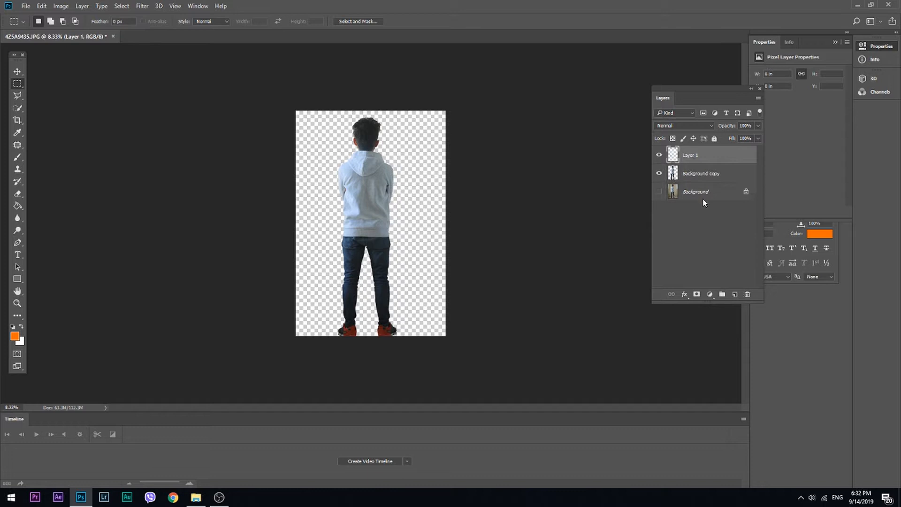
pyautogui.moveTo(700, 173); pyautogui.dragTo(690, 184)
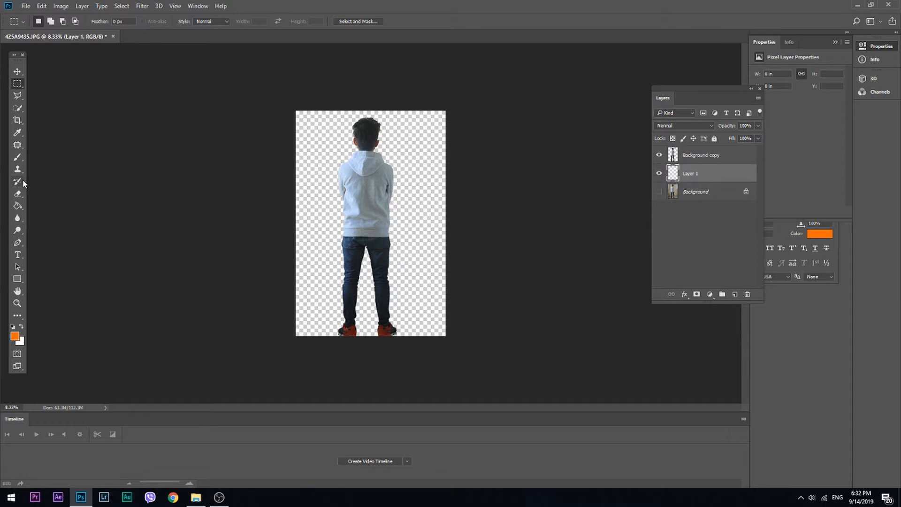
pyautogui.click(18, 209)
pyautogui.click(14, 337)
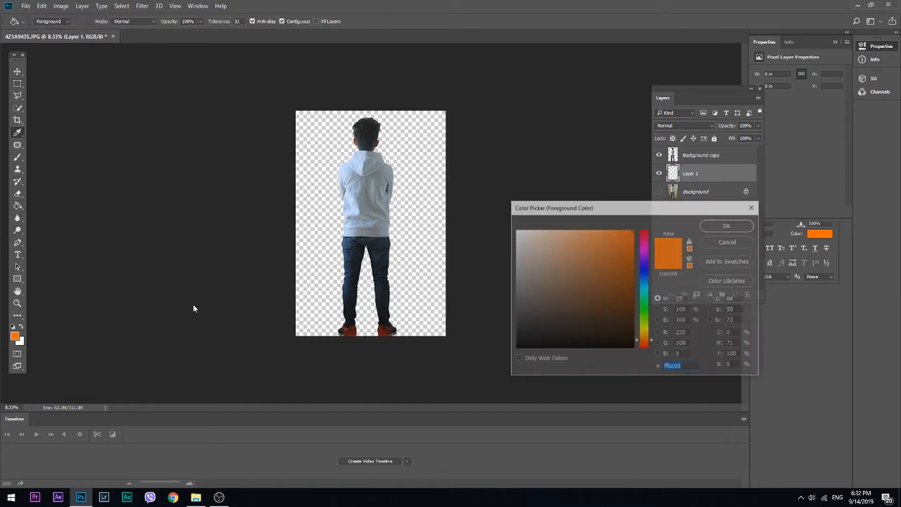
pyautogui.click(494, 378)
pyautogui.click(722, 228)
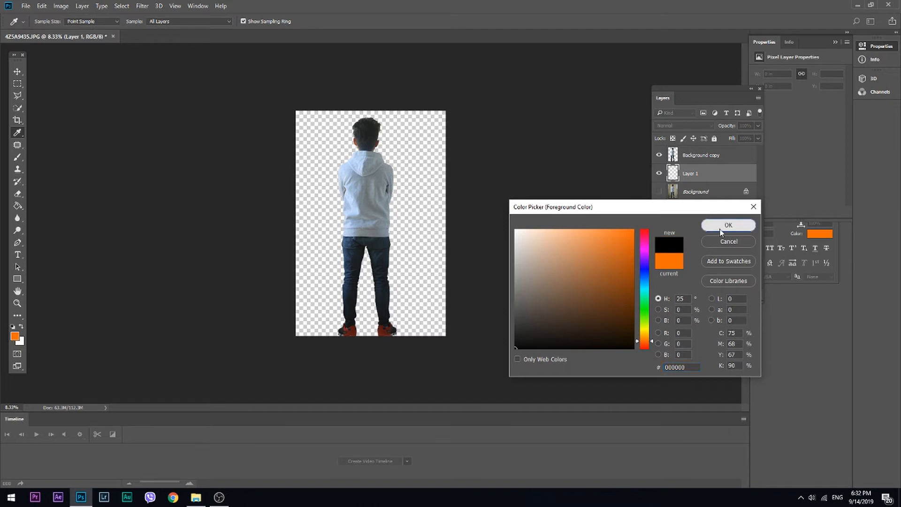
pyautogui.click(408, 235)
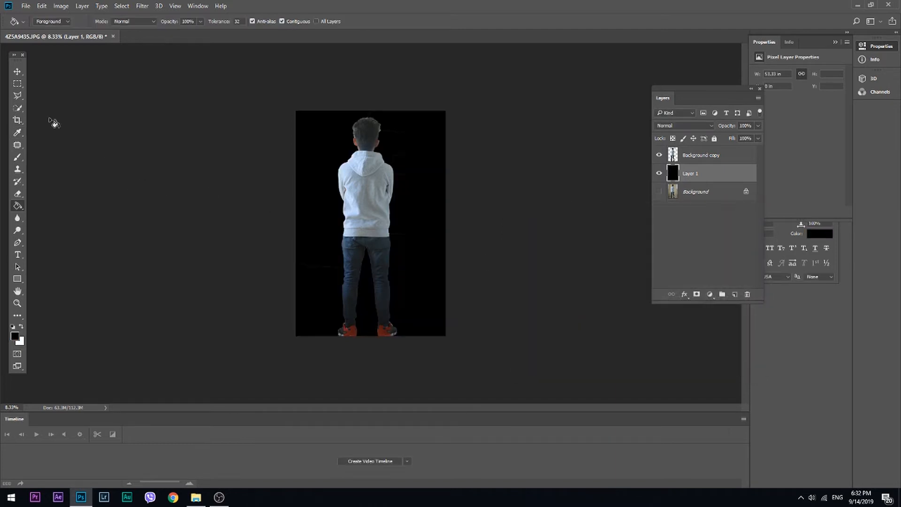
# Step: Erase the stray background lines around the figure on the Background copy layer with a hard 401-pixel Eraser
pyautogui.click(18, 195)
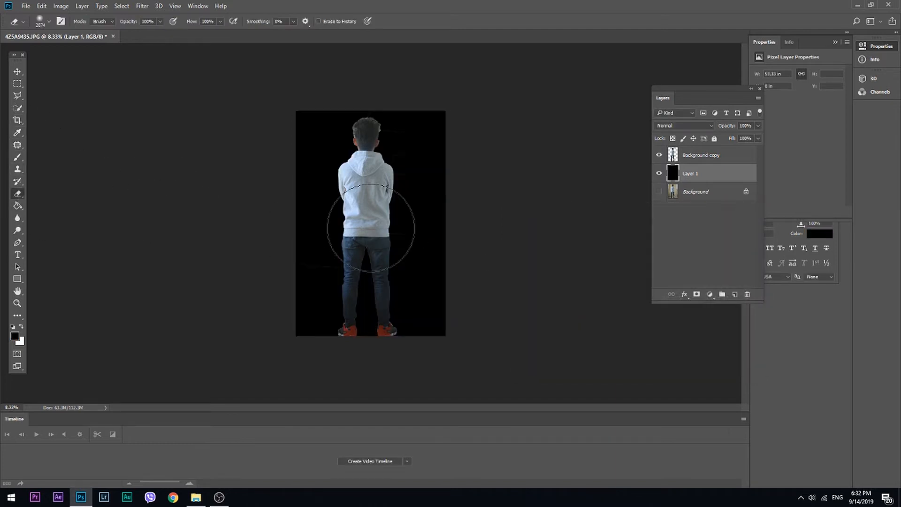
pyautogui.hotkey('ctrl', '+')
pyautogui.hotkey('ctrl', '+')
pyautogui.moveTo(298, 251); pyautogui.dragTo(388, 202)
pyautogui.rightClick(388, 202)
pyautogui.moveTo(311, 278); pyautogui.dragTo(266, 281)
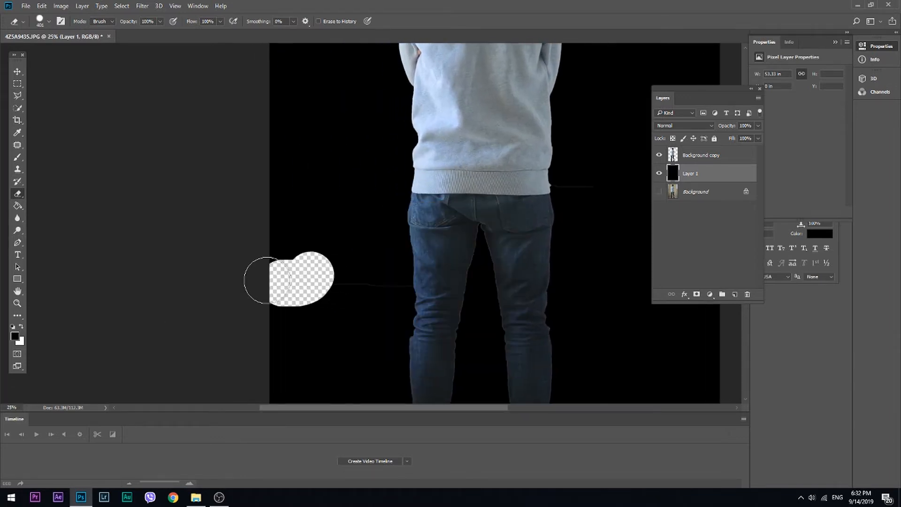
pyautogui.hotkey('ctrl', 'z')
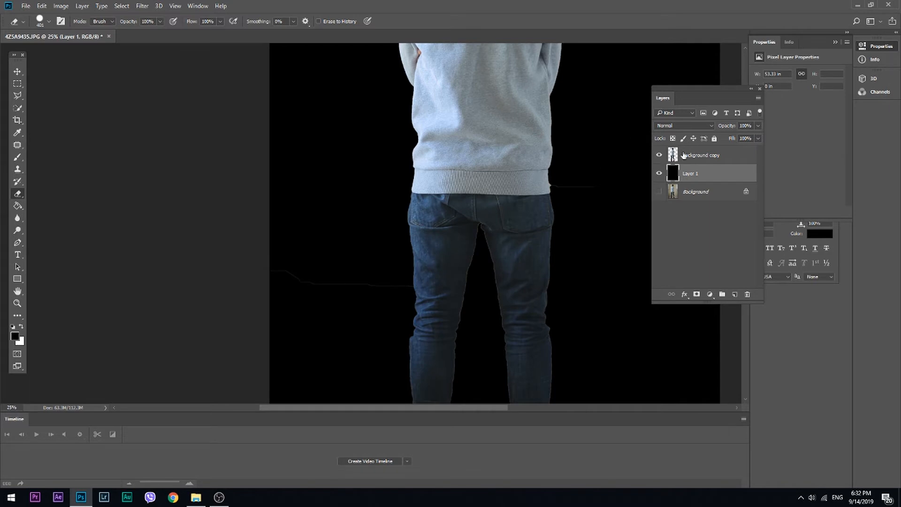
pyautogui.click(683, 155)
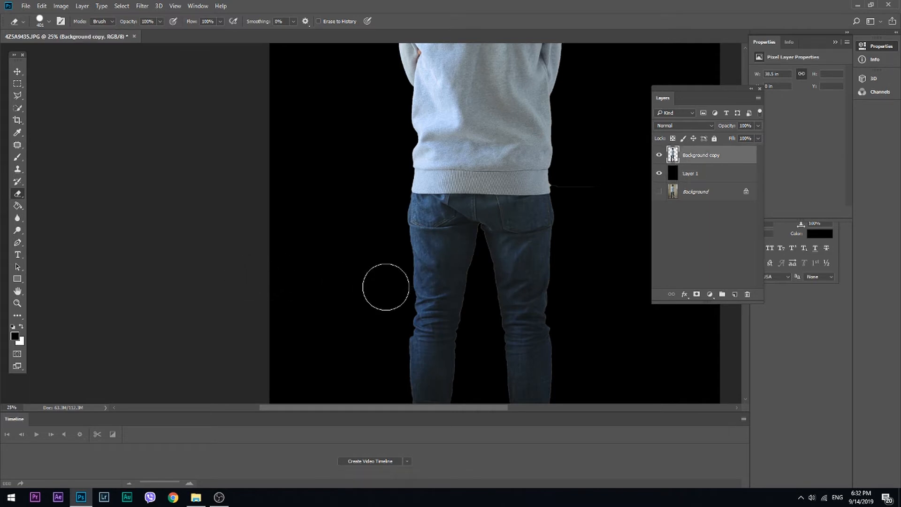
pyautogui.moveTo(572, 194); pyautogui.dragTo(388, 258)
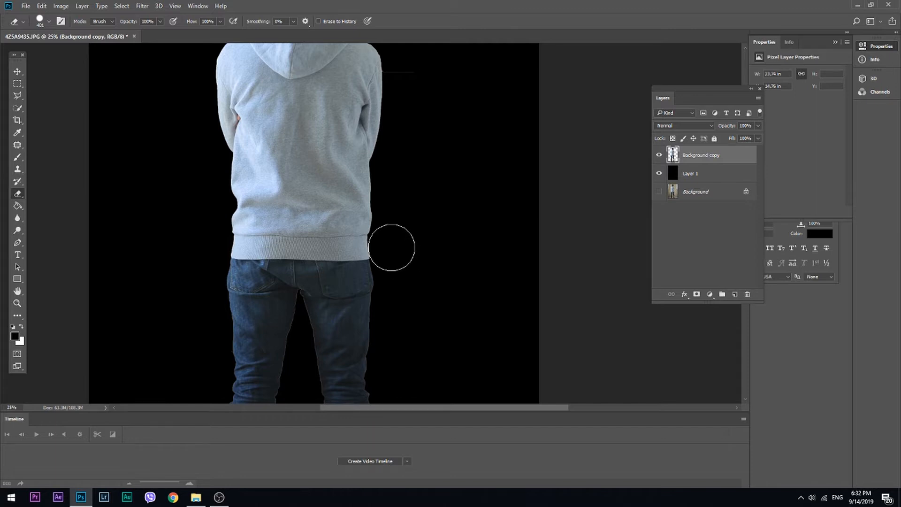
pyautogui.moveTo(423, 173); pyautogui.dragTo(412, 251)
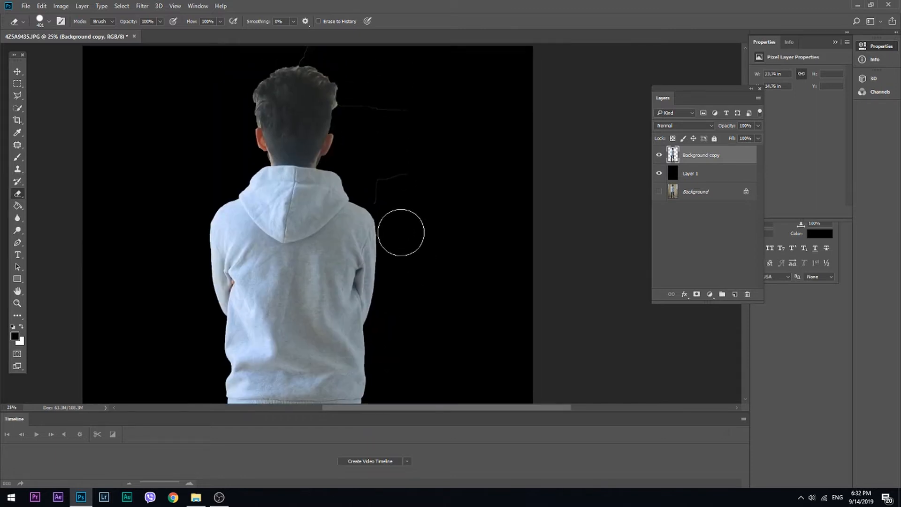
pyautogui.moveTo(369, 158); pyautogui.dragTo(359, 249)
pyautogui.moveTo(399, 203); pyautogui.dragTo(352, 202)
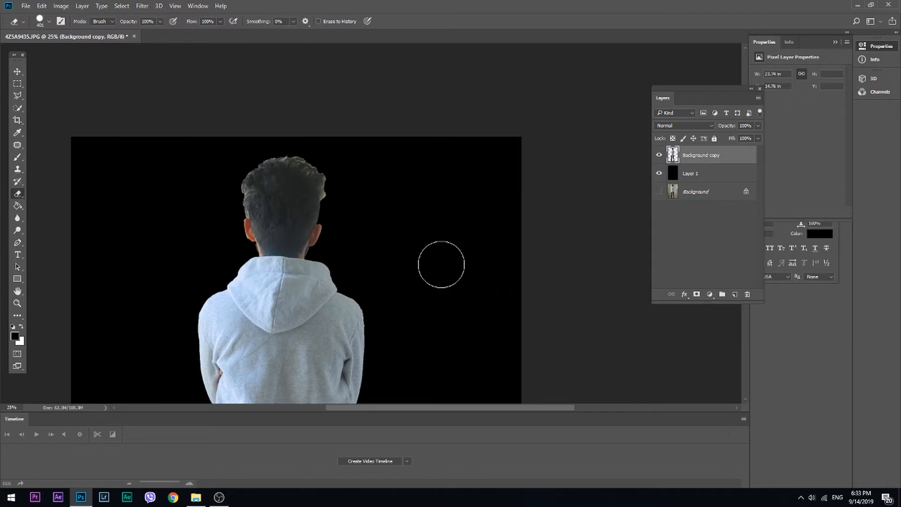
# Step: Hide the black Layer 1 beneath the cutout and remove it
pyautogui.hotkey('ctrl', '-')
pyautogui.click(661, 173)
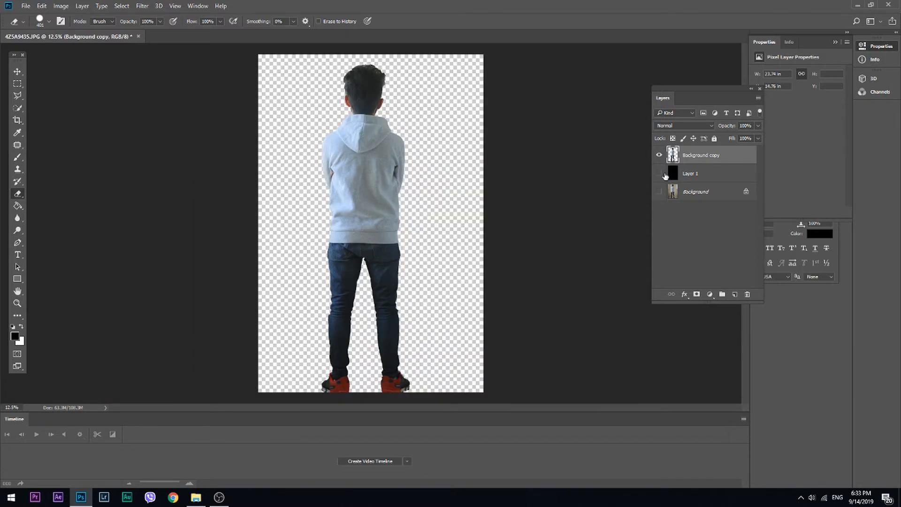
pyautogui.click(690, 176)
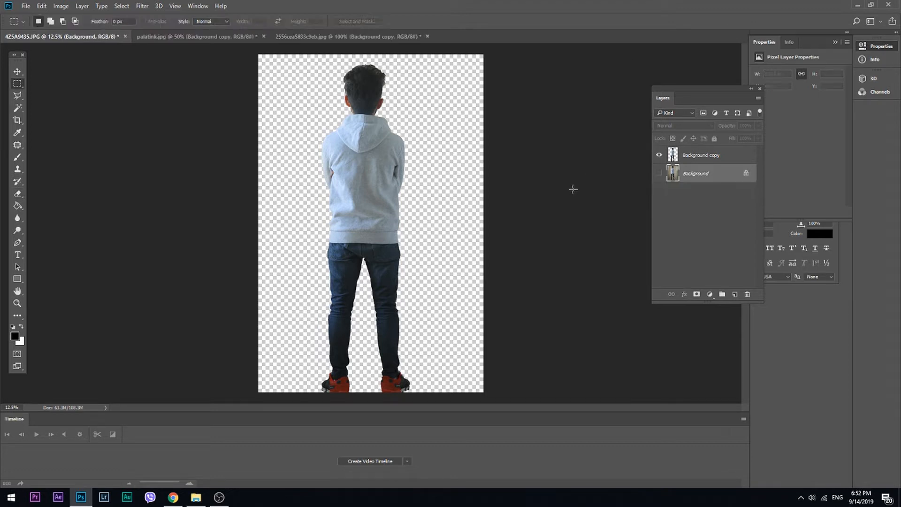
# Step: Scale the cutout figure down proportionally to about 24.4% near the middle of the canvas
pyautogui.click(17, 72)
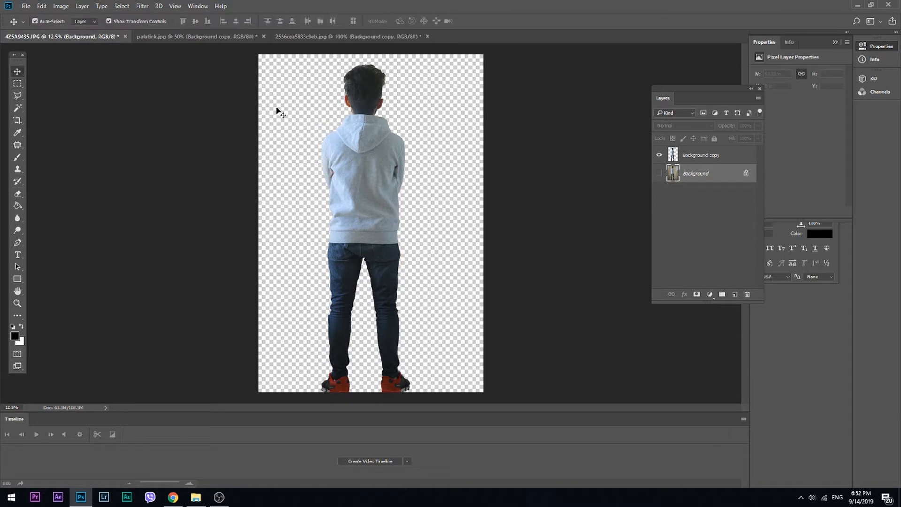
pyautogui.click(347, 126)
pyautogui.moveTo(410, 61); pyautogui.dragTo(384, 172)
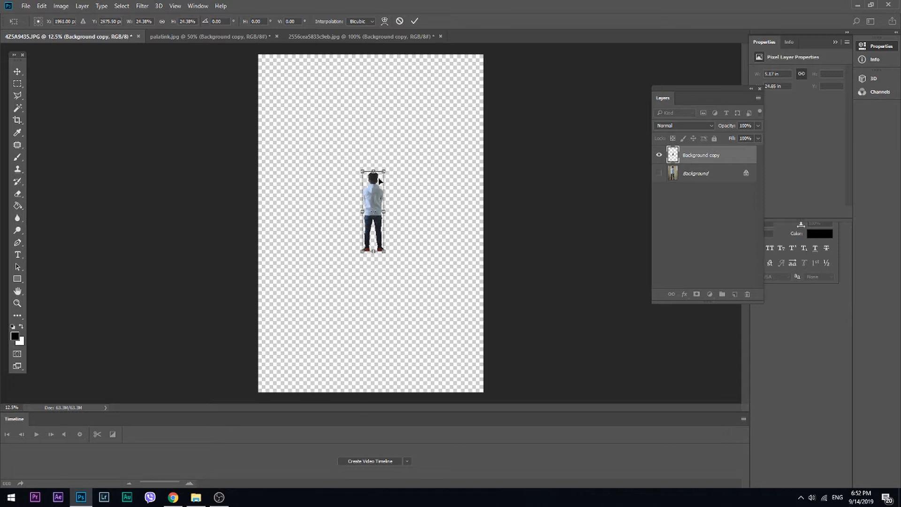
pyautogui.press('Return')
# Step: Open the sand dune image sahraaa.png
pyautogui.click(211, 36)
pyautogui.hotkey('ctrl', 'o')
pyautogui.click(370, 187)
pyautogui.click(530, 399)
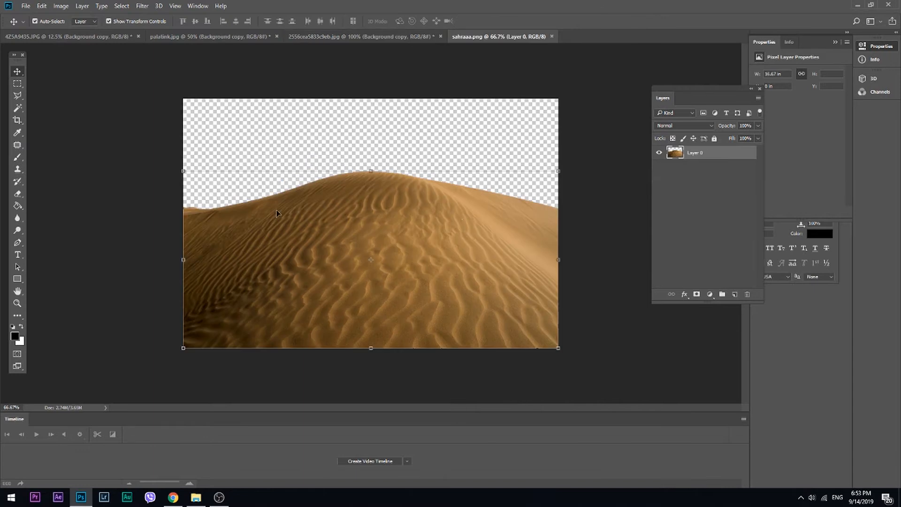
# Step: Bring the dune into the 4Z5A9435.JPG document and enlarge it to cover the full width of the canvas's lower part
pyautogui.moveTo(357, 190); pyautogui.dragTo(319, 276)
pyautogui.hotkey('ctrl', '-')
pyautogui.hotkey('ctrl', '-')
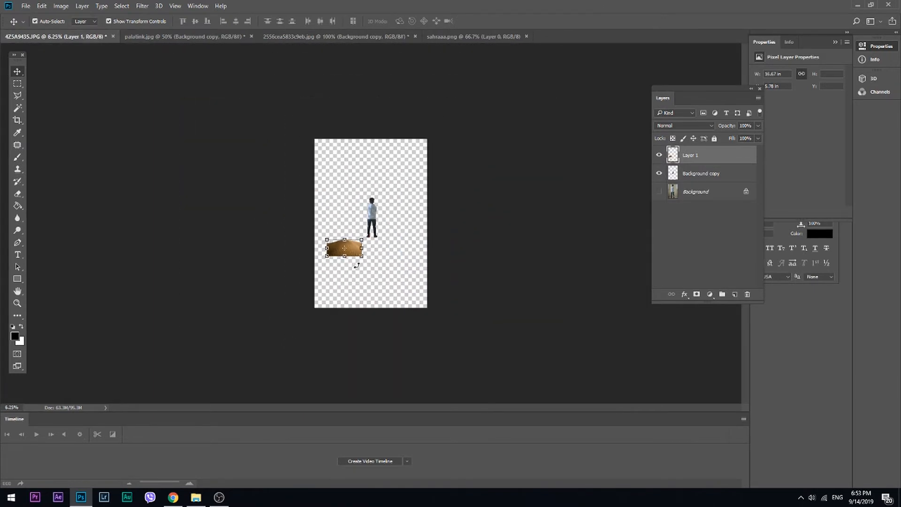
pyautogui.moveTo(362, 257); pyautogui.dragTo(406, 303)
pyautogui.press('Return')
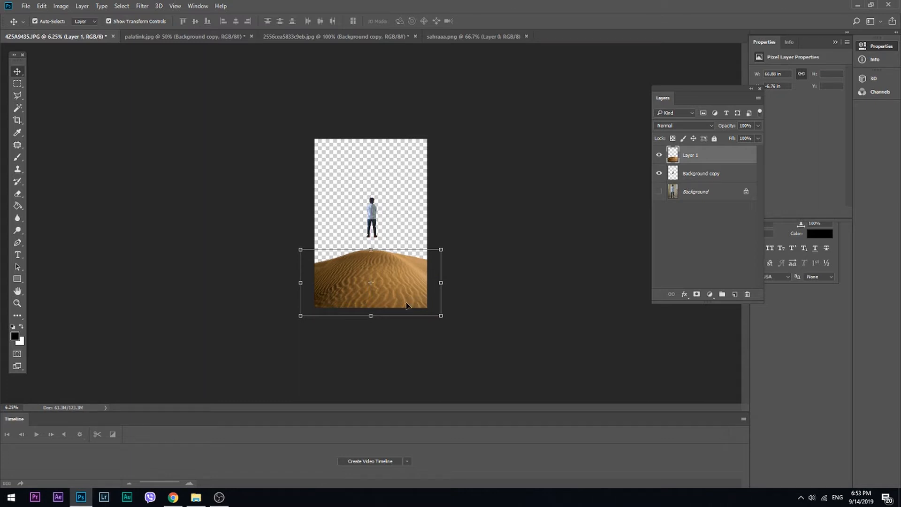
# Step: Scale the figure down to about 62% and place it standing on the dune's crest
pyautogui.hotkey('ctrl', '+')
pyautogui.keyDown('ctrl'); pyautogui.click(384, 222); pyautogui.keyUp('ctrl')
pyautogui.moveTo(384, 181); pyautogui.dragTo(386, 208)
pyautogui.hotkey('ctrl', '+')
pyautogui.hotkey('ctrl', '+')
pyautogui.hotkey('ctrl', '+')
pyautogui.moveTo(406, 146); pyautogui.dragTo(382, 256)
# Step: Fine-tune the figure's position on the crest in small nudges and apply the transformation
pyautogui.press('Down')
pyautogui.press('Left')
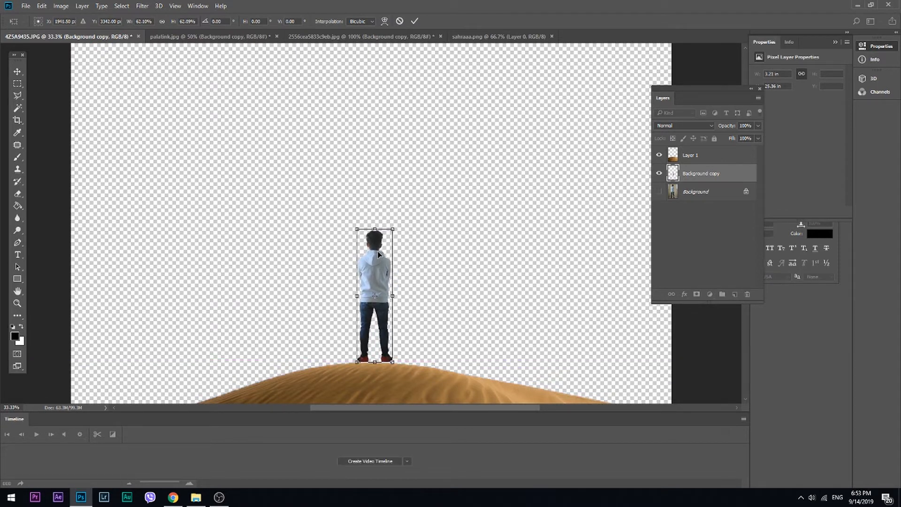
pyautogui.press('Right')
pyautogui.press('Up')
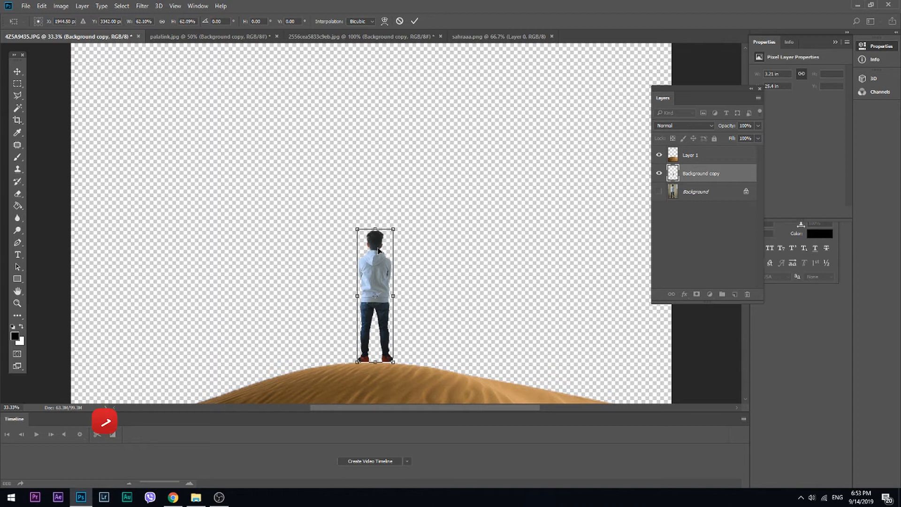
pyautogui.hotkey('ctrl', '-')
pyautogui.hotkey('ctrl', '-')
pyautogui.hotkey('ctrl', '-')
pyautogui.press('Return')
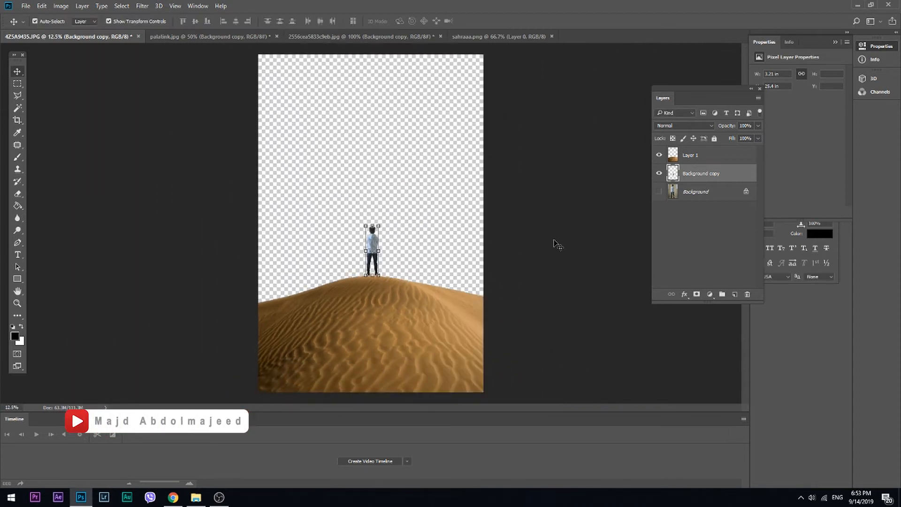
# Step: Move the Background copy layer above the dune's Layer 1 and shift the figure slightly left on the crest
pyautogui.moveTo(673, 172); pyautogui.dragTo(690, 151)
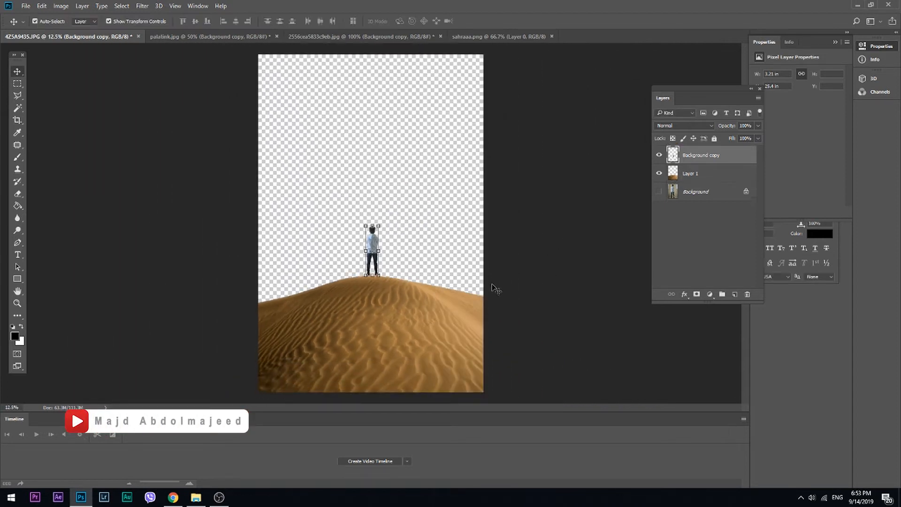
pyautogui.hotkey('ctrl', '+')
pyautogui.hotkey('ctrl', '+')
pyautogui.hotkey('ctrl', '+')
pyautogui.hotkey('ctrl', '+')
pyautogui.hotkey('ctrl', '+')
pyautogui.hotkey('ctrl', '+')
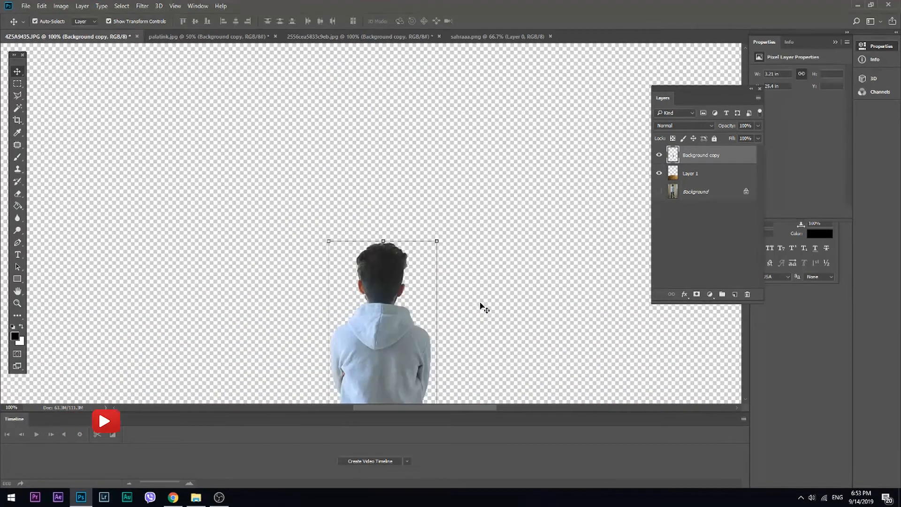
pyautogui.moveTo(480, 306); pyautogui.dragTo(439, 183)
pyautogui.hotkey('ctrl', '+')
pyautogui.hotkey('ctrl', '+')
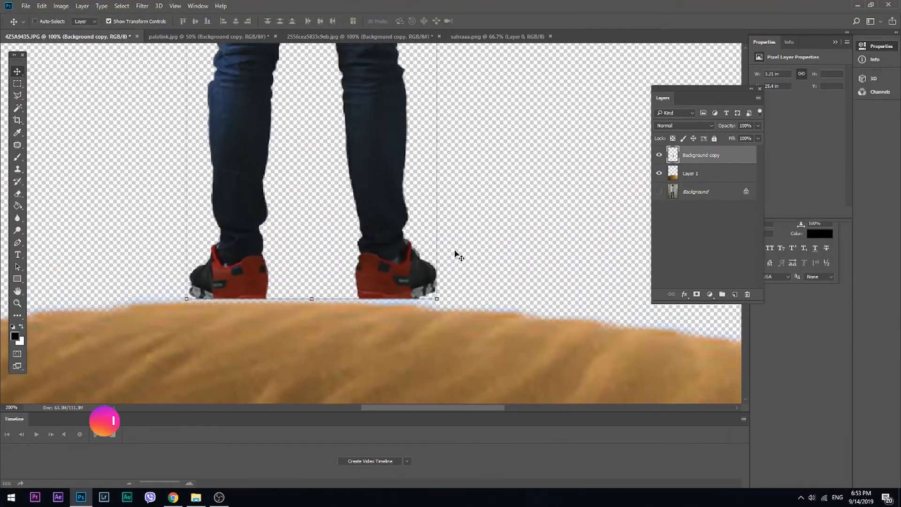
pyautogui.moveTo(400, 216); pyautogui.dragTo(384, 220)
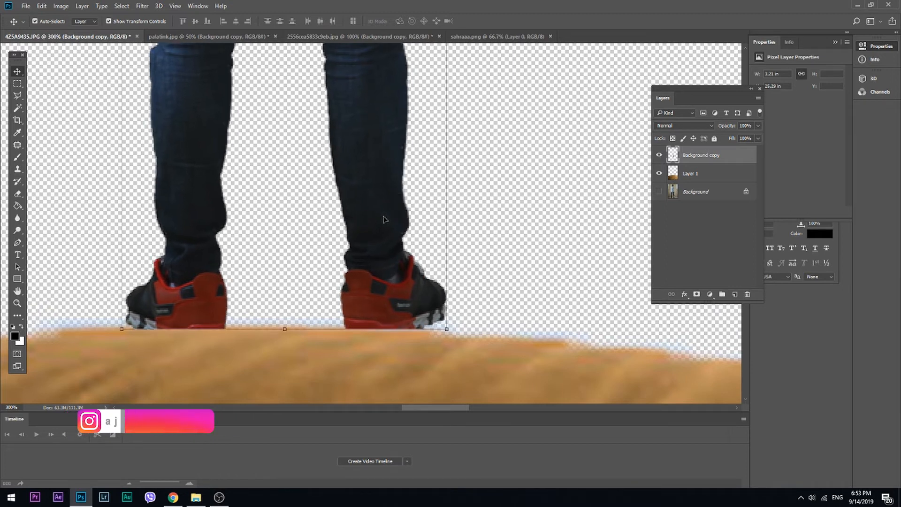
# Step: Lower the figure slightly so the shoes rest on the sand at the dune's crest
pyautogui.hotkey('ctrl', '-')
pyautogui.hotkey('ctrl', '-')
pyautogui.hotkey('ctrl', '-')
pyautogui.moveTo(389, 218); pyautogui.dragTo(380, 222)
pyautogui.hotkey('ctrl', '-')
pyautogui.click(13, 84)
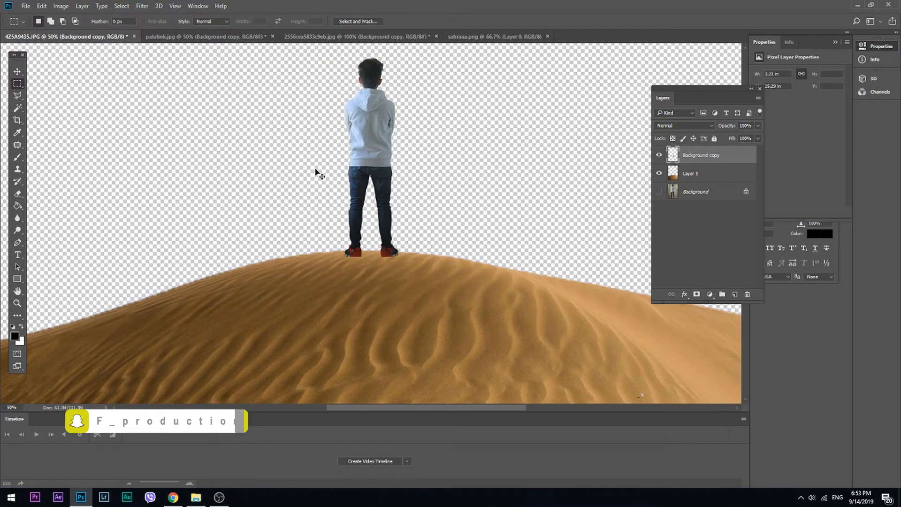
pyautogui.hotkey('ctrl', '-')
pyautogui.hotkey('ctrl', '-')
pyautogui.hotkey('ctrl', '-')
pyautogui.hotkey('ctrl', '-')
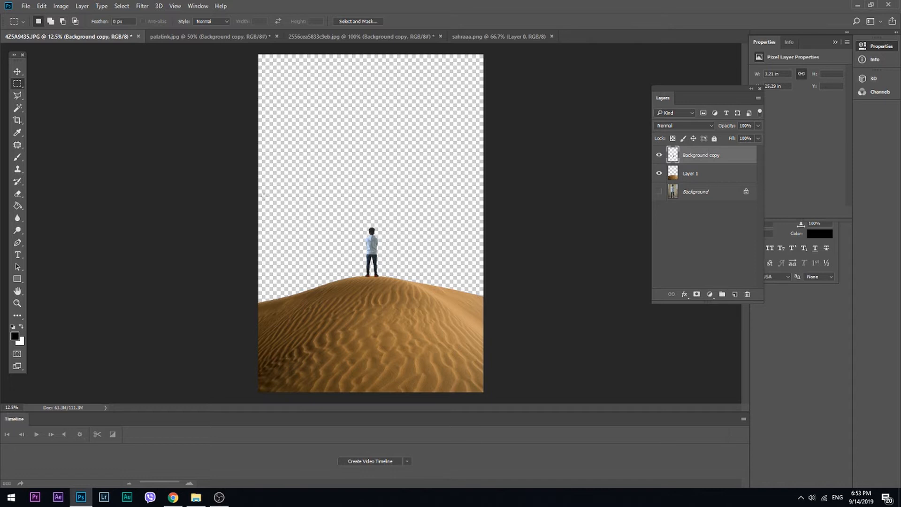
# Step: Open the image sky wowo.jpg from the Downloads folder
pyautogui.hotkey('ctrl', 'o')
pyautogui.click(351, 197)
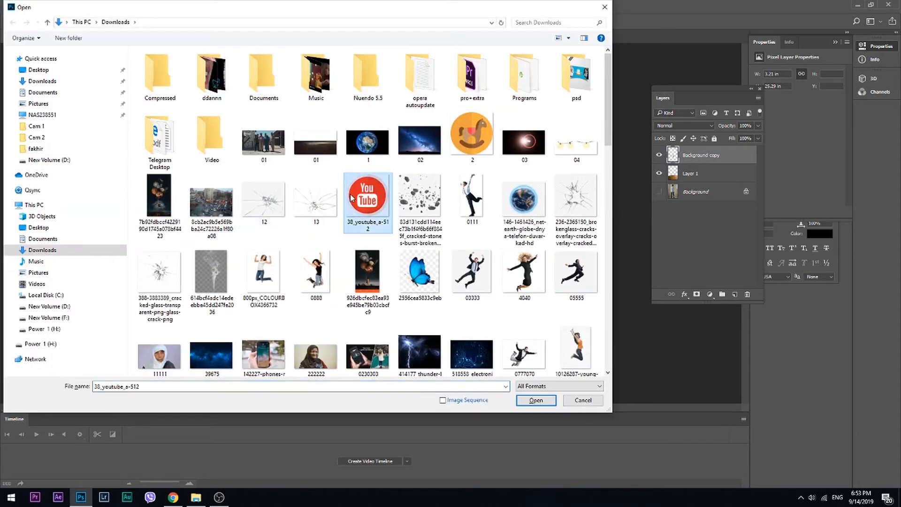
pyautogui.scroll(-15, 351, 197)
pyautogui.click(472, 183)
pyautogui.press('Right')
pyautogui.press('Right')
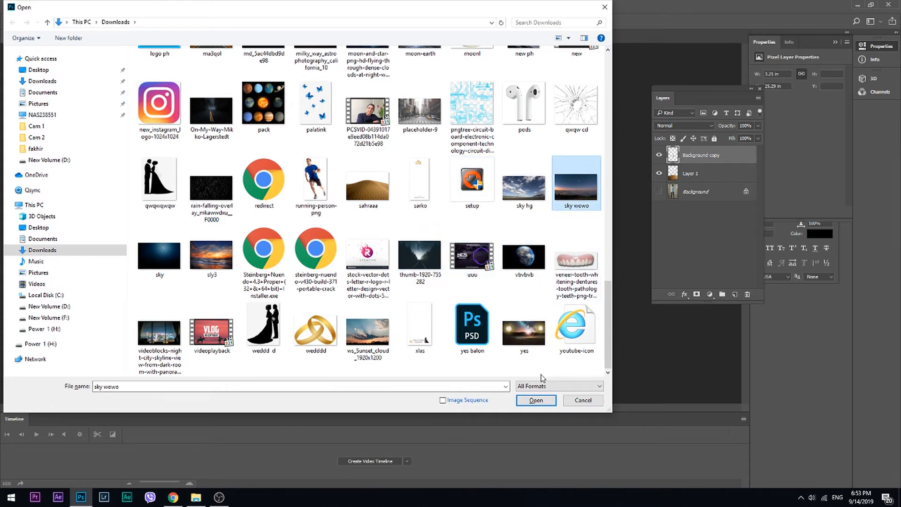
pyautogui.click(536, 400)
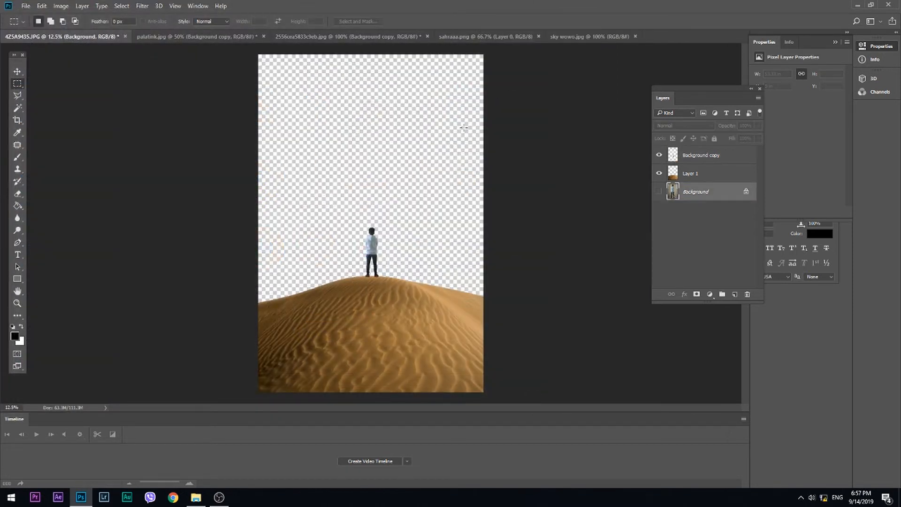
# Step: Close the sky wowo.jpg document and return to the 4Z5A9435.JPG composite
pyautogui.click(601, 40)
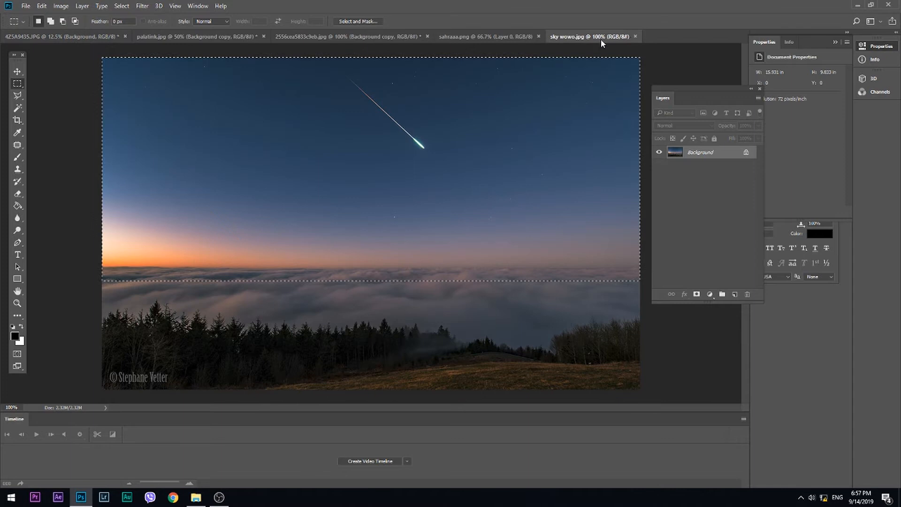
pyautogui.click(634, 36)
pyautogui.click(526, 40)
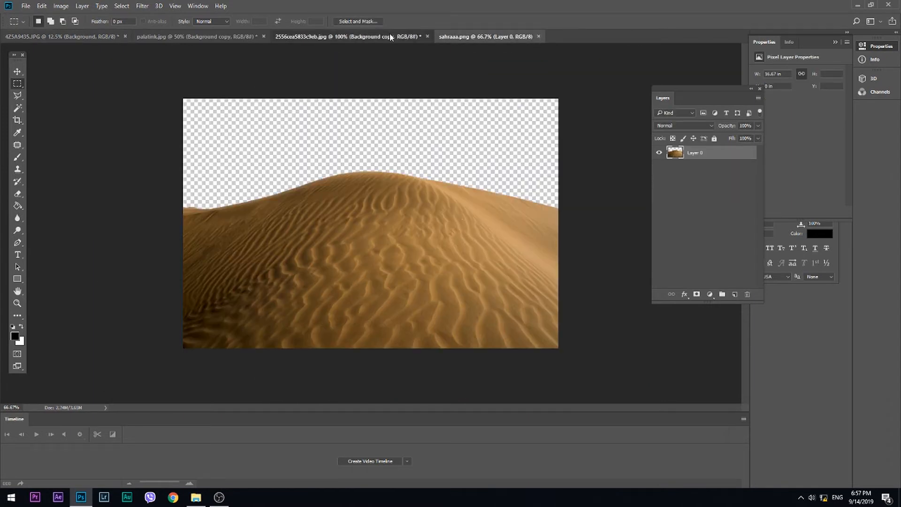
pyautogui.click(329, 36)
pyautogui.click(197, 37)
pyautogui.click(66, 36)
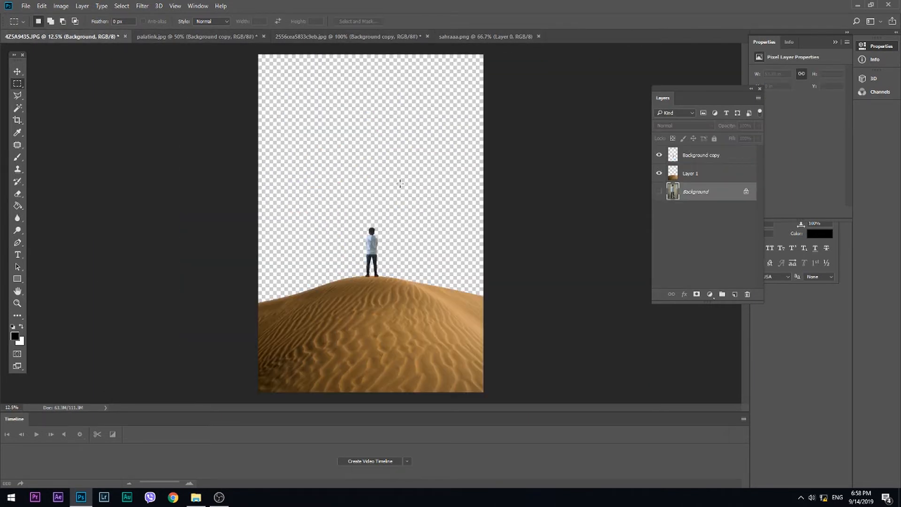
# Step: Open the starry sky file 01sss.psd from the Desktop folder
pyautogui.hotkey('ctrl', 'o')
pyautogui.write('01sss')
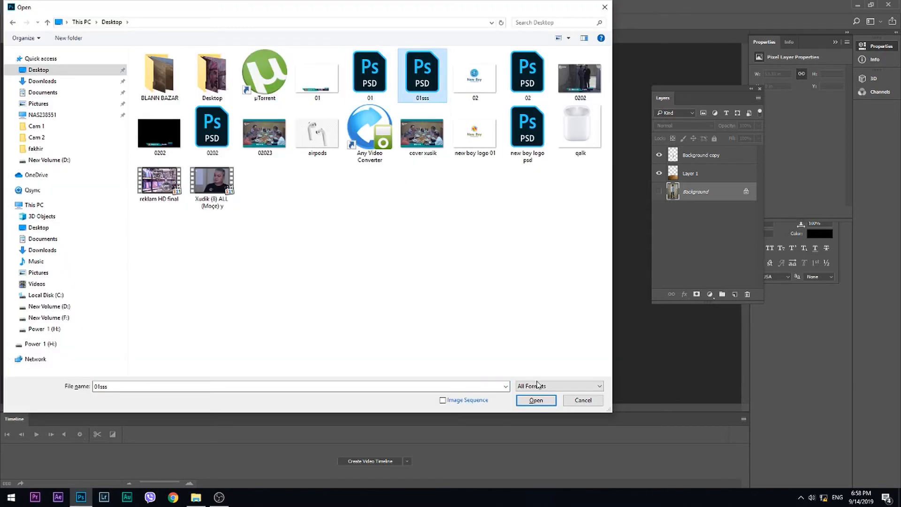
pyautogui.click(540, 403)
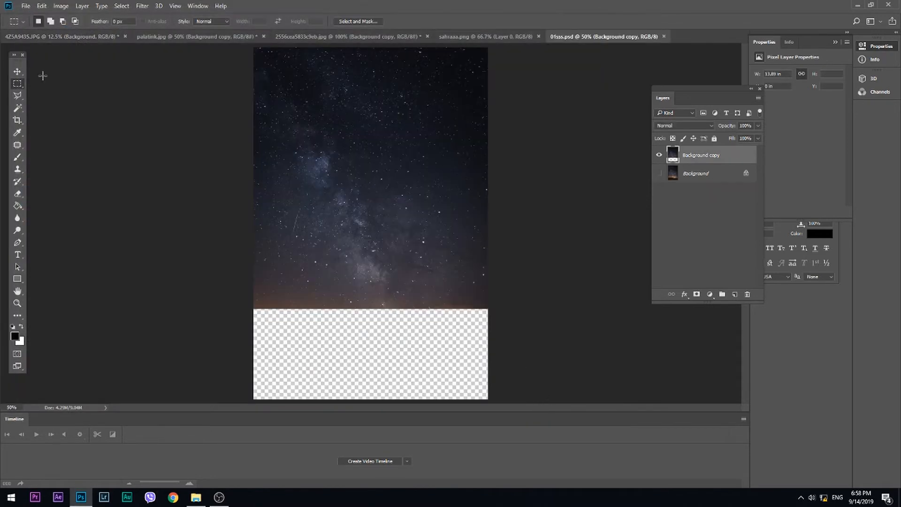
# Step: Bring the starry sky layer from 01sss.psd into 4Z5A9435.JPG and fit it behind the dune and figure across the image's full width
pyautogui.click(22, 71)
pyautogui.moveTo(347, 156); pyautogui.dragTo(440, 57)
pyautogui.hotkey('ctrl', '-')
pyautogui.moveTo(424, 148); pyautogui.dragTo(417, 224)
pyautogui.moveTo(425, 134); pyautogui.dragTo(414, 158)
pyautogui.press('Return')
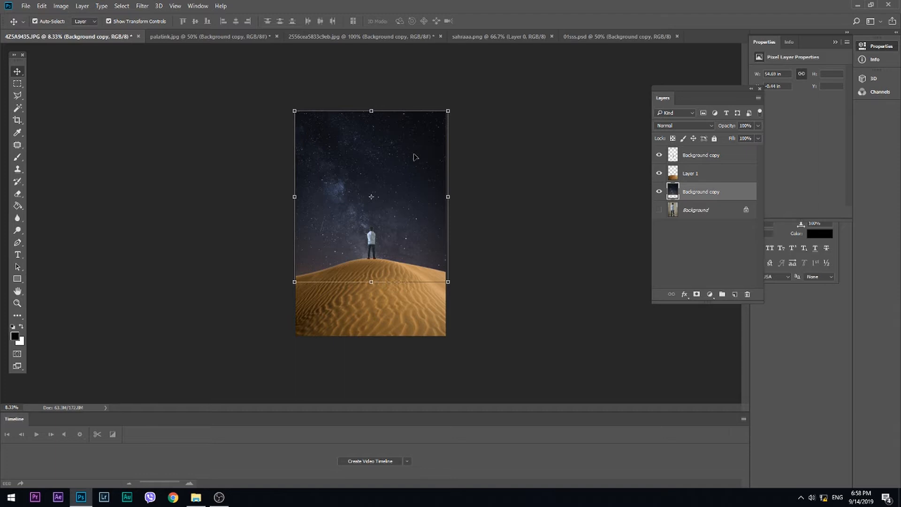
# Step: Examine how the figure and the dune's crest blend with the starry sky
pyautogui.hotkey('ctrl', '+')
pyautogui.hotkey('ctrl', '+')
pyautogui.hotkey('ctrl', '+')
pyautogui.hotkey('ctrl', '+')
pyautogui.hotkey('ctrl', '+')
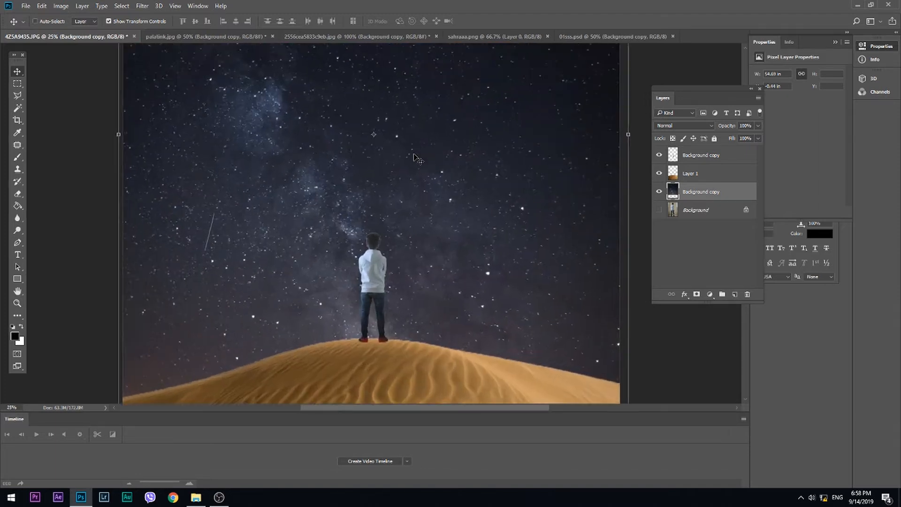
pyautogui.hotkey('ctrl', '-')
pyautogui.hotkey('ctrl', '-')
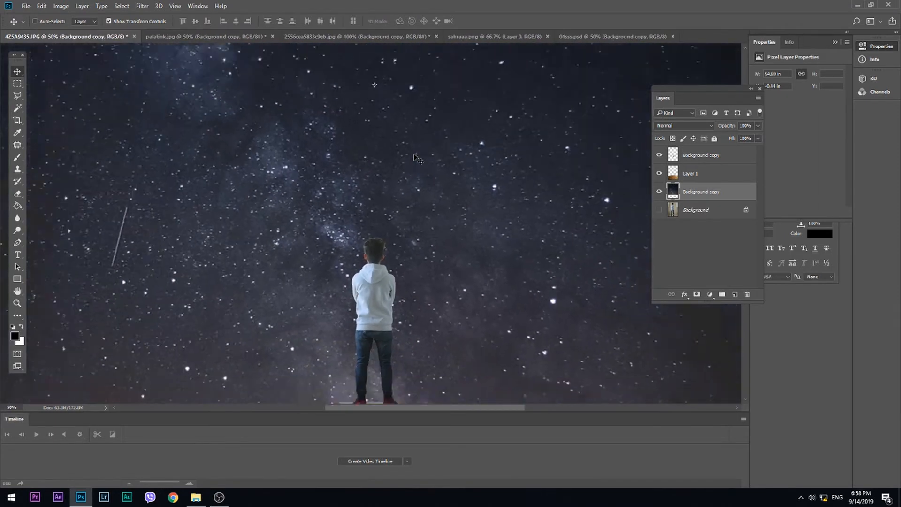
pyautogui.hotkey('ctrl', '-')
pyautogui.hotkey('ctrl', '-')
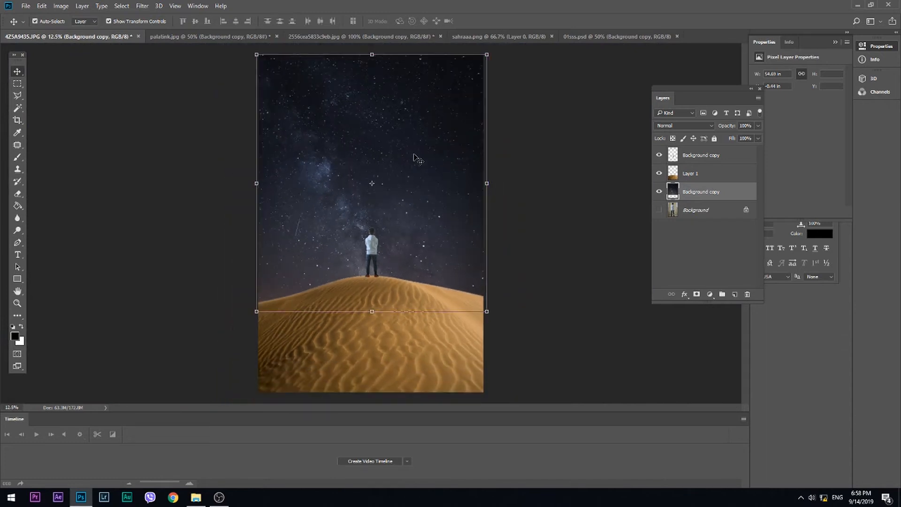
# Step: Apply Hue/Saturation to the figure's layer with Saturation -28 and Lightness -7
pyautogui.hotkey('ctrl', '+')
pyautogui.hotkey('ctrl', '+')
pyautogui.hotkey('ctrl', '+')
pyautogui.hotkey('ctrl', '+')
pyautogui.hotkey('ctrl', '+')
pyautogui.hotkey('ctrl', '+')
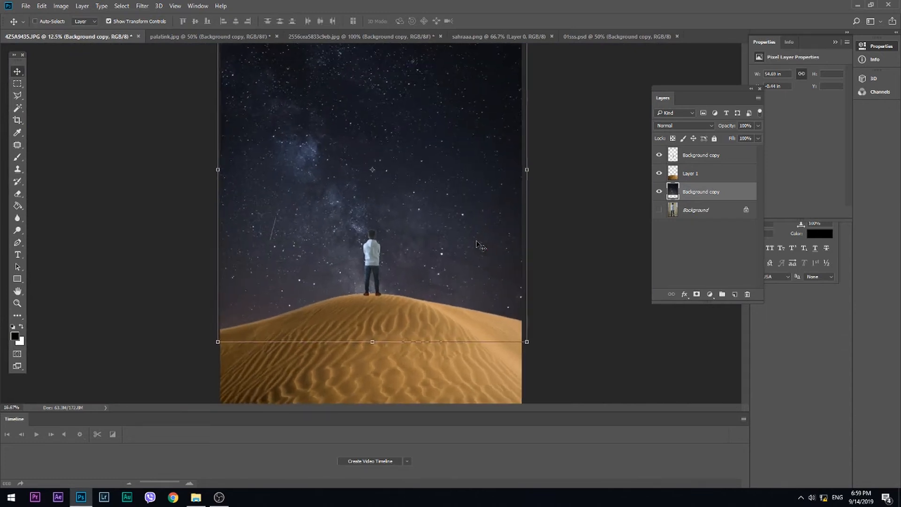
pyautogui.click(388, 291)
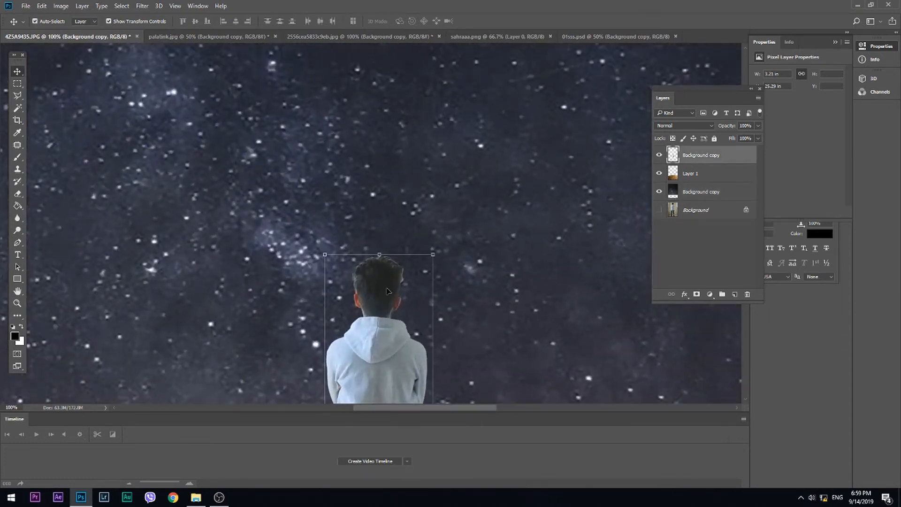
pyautogui.hotkey('ctrl', 'u')
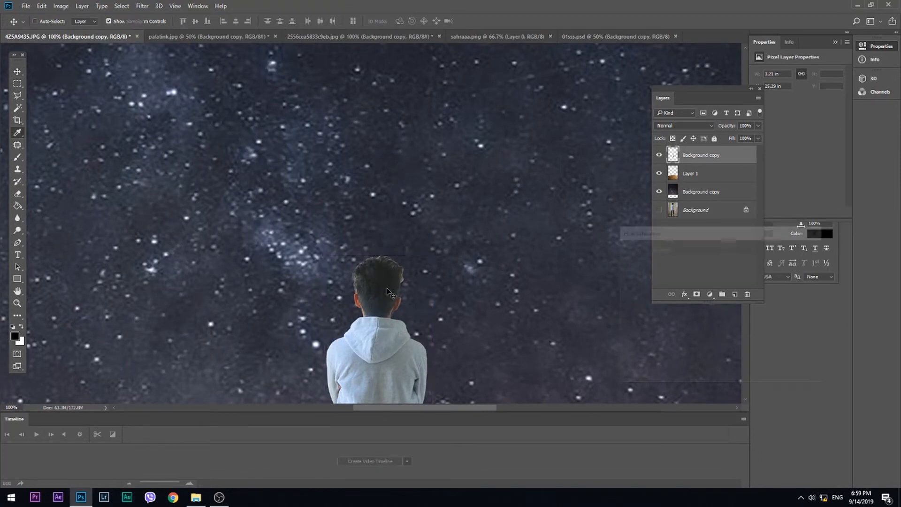
pyautogui.moveTo(700, 318); pyautogui.dragTo(667, 317)
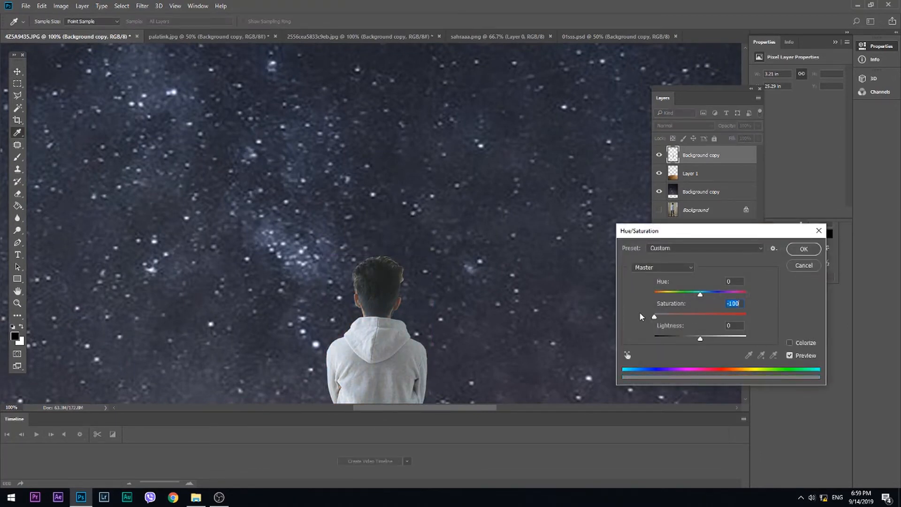
pyautogui.moveTo(701, 341); pyautogui.dragTo(699, 339)
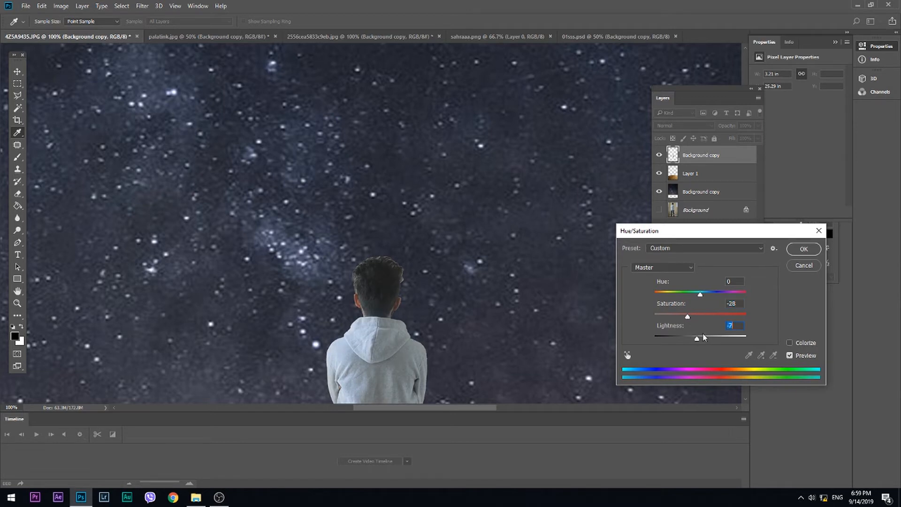
pyautogui.click(804, 249)
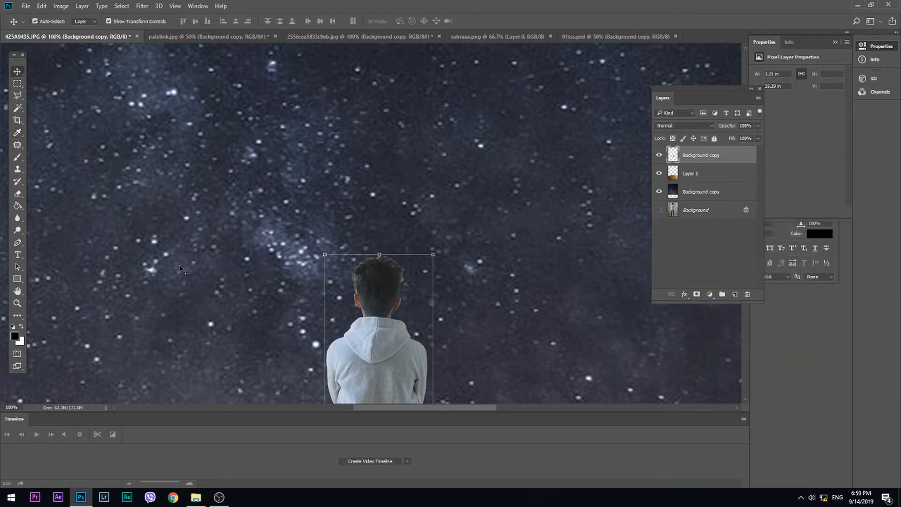
# Step: Trim the edge of the figure's hair with the Eraser, using a hard round brush reduced to 2 px
pyautogui.click(21, 193)
pyautogui.rightClick(512, 272)
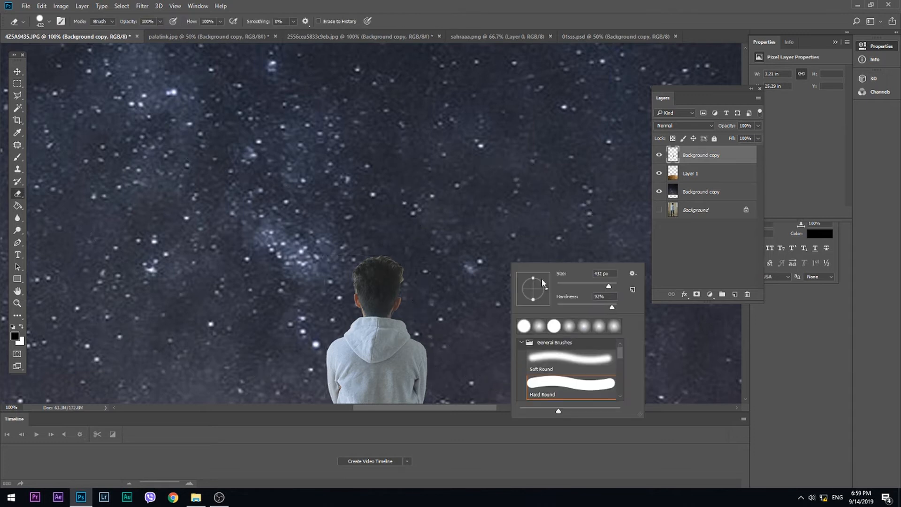
pyautogui.click(459, 282)
pyautogui.hotkey('ctrl', '+')
pyautogui.hotkey('ctrl', '+')
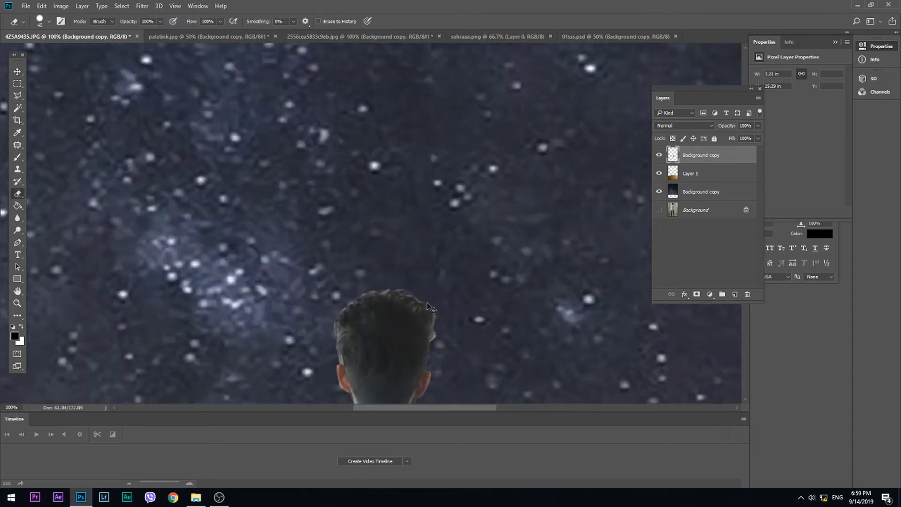
pyautogui.moveTo(500, 342); pyautogui.dragTo(442, 214)
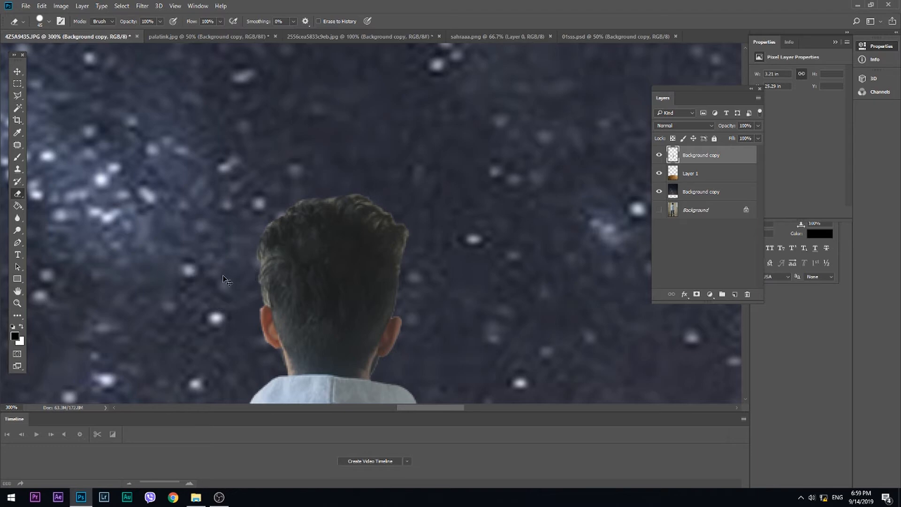
pyautogui.scroll(2, 296, 179)
pyautogui.rightClick(408, 194)
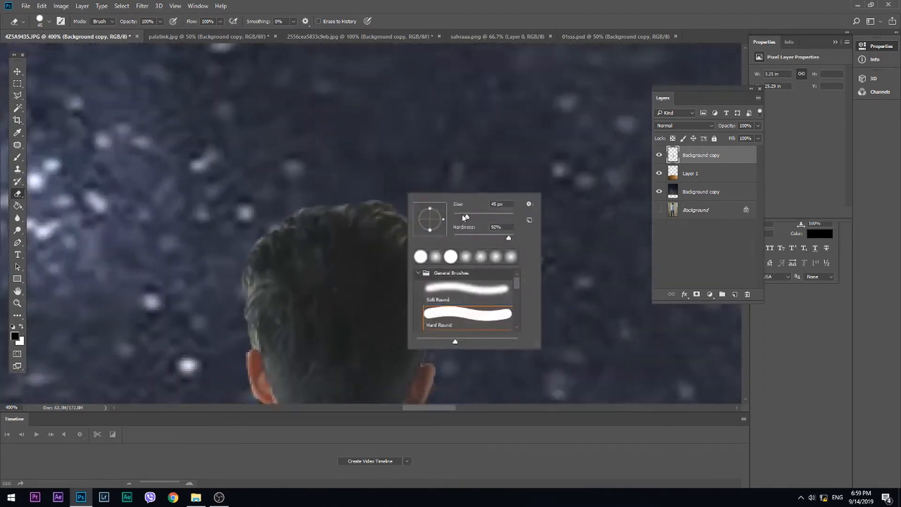
pyautogui.press('Return')
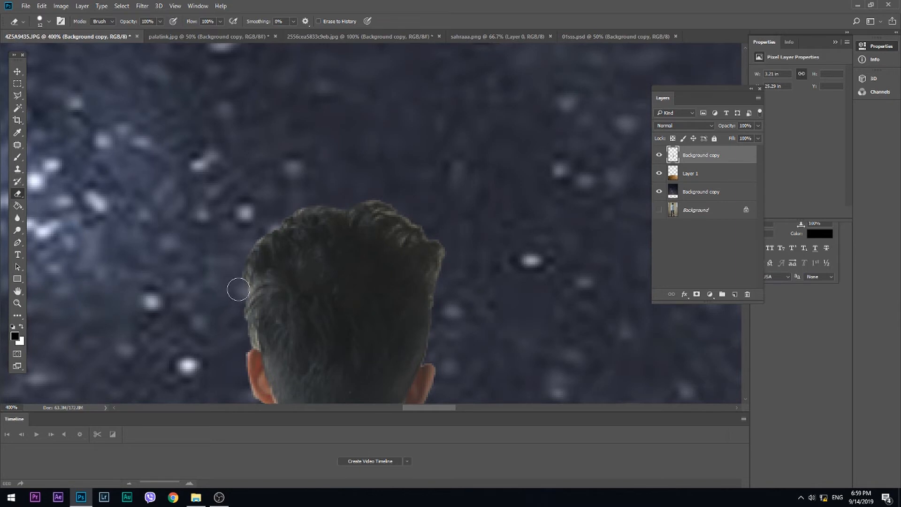
pyautogui.rightClick(269, 330)
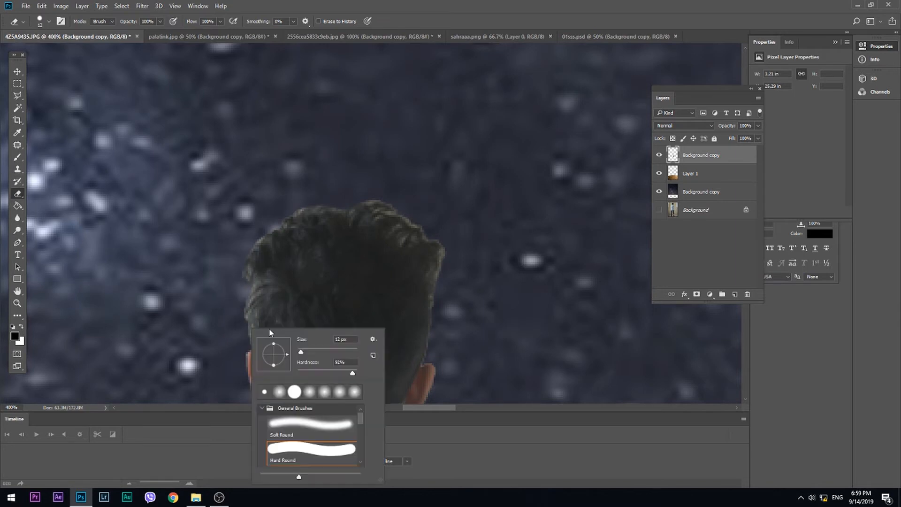
pyautogui.write('2')
pyautogui.press('Return')
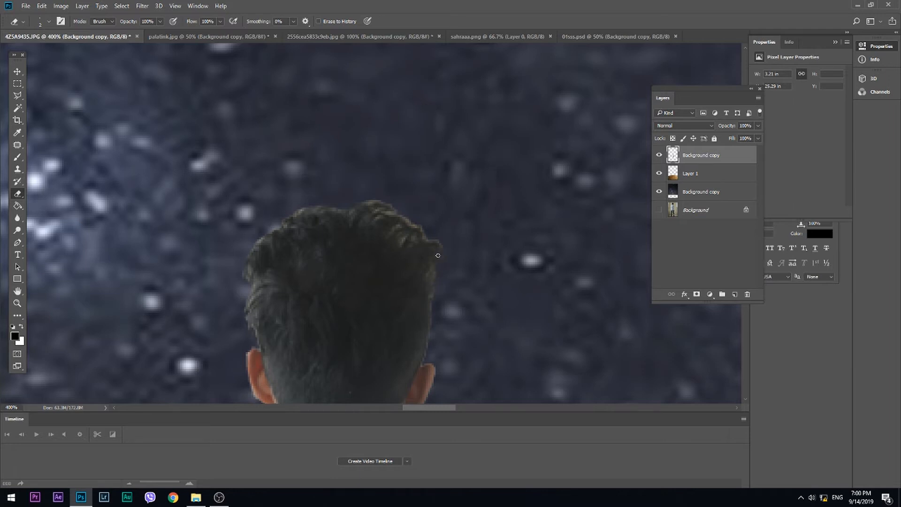
# Step: Make the dune's Layer 1 the active layer
pyautogui.hotkey('ctrl', '0')
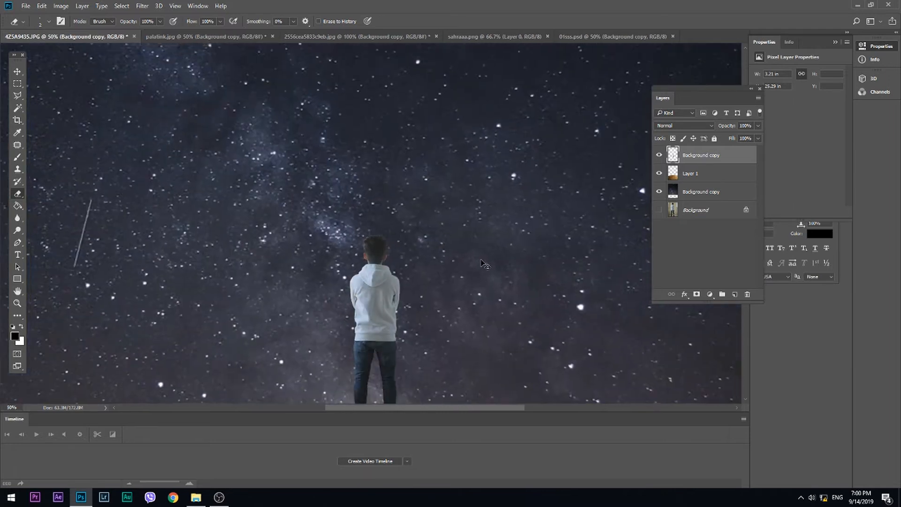
pyautogui.hotkey('ctrl', '-')
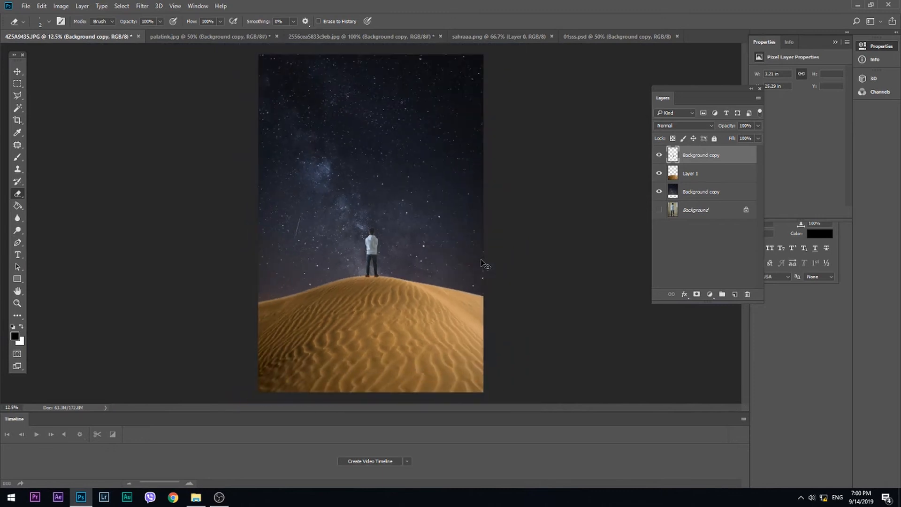
pyautogui.click(693, 181)
pyautogui.click(144, 5)
pyautogui.click(204, 69)
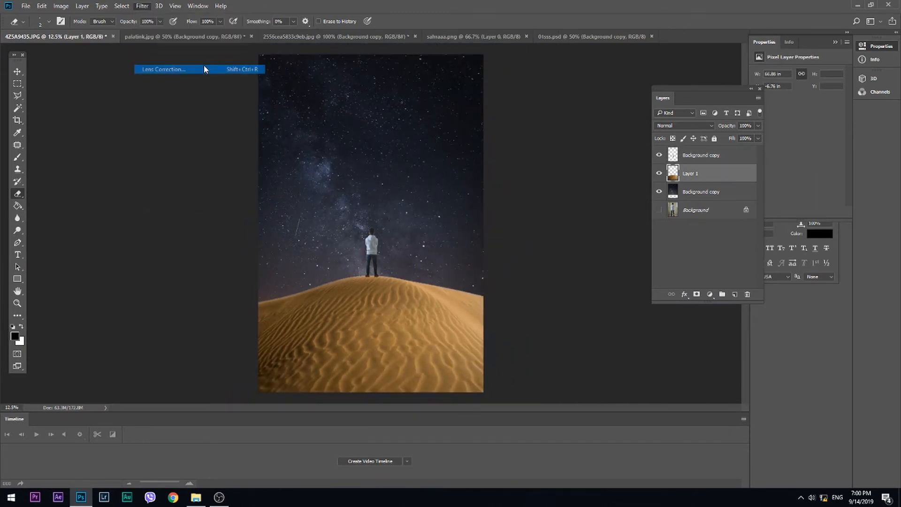
pyautogui.click(807, 45)
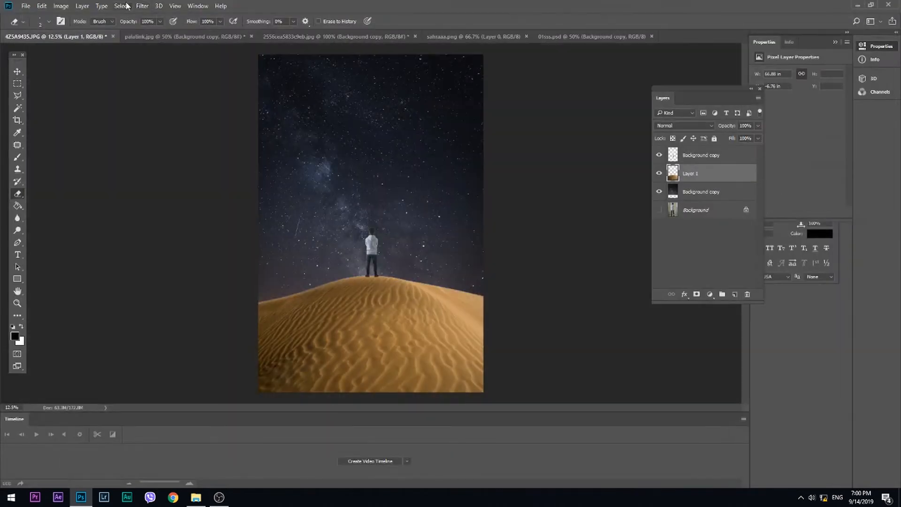
# Step: Darken the dune in the Camera Raw Filter with Exposure -1.90, Contrast +3, Highlights +19, Shadows +18 and Whites +18
pyautogui.click(143, 6)
pyautogui.click(182, 60)
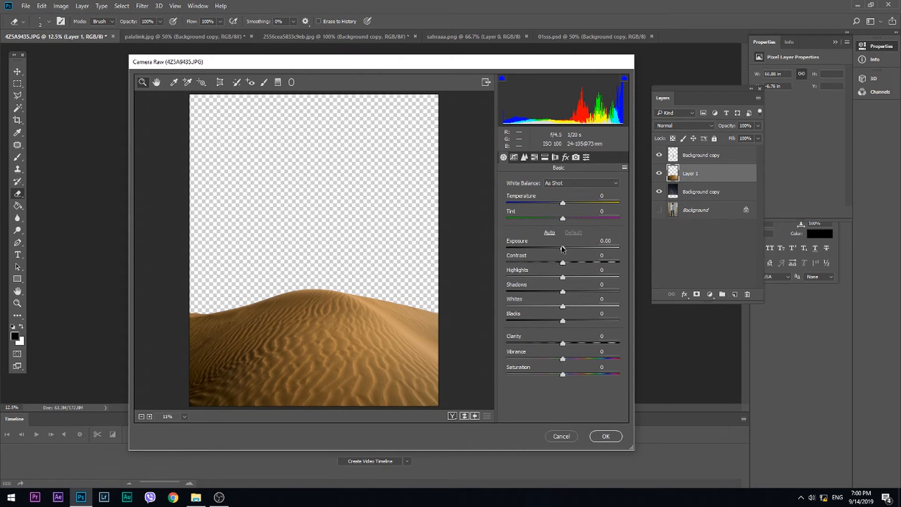
pyautogui.moveTo(563, 247); pyautogui.dragTo(574, 306)
# Step: Set the dune's Clarity to +14, Vibrance to -17 and Temperature to -20, and apply the Camera Raw adjustments
pyautogui.moveTo(563, 343); pyautogui.dragTo(555, 359)
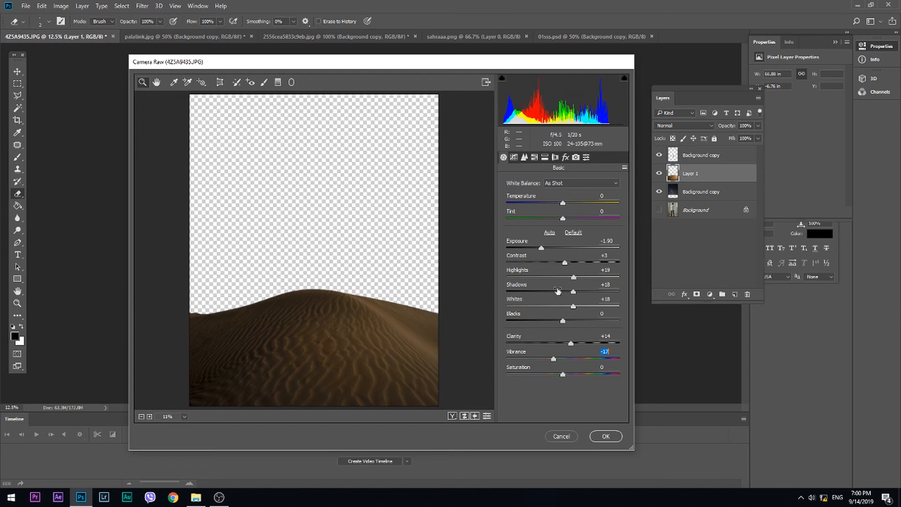
pyautogui.moveTo(557, 206); pyautogui.dragTo(552, 206)
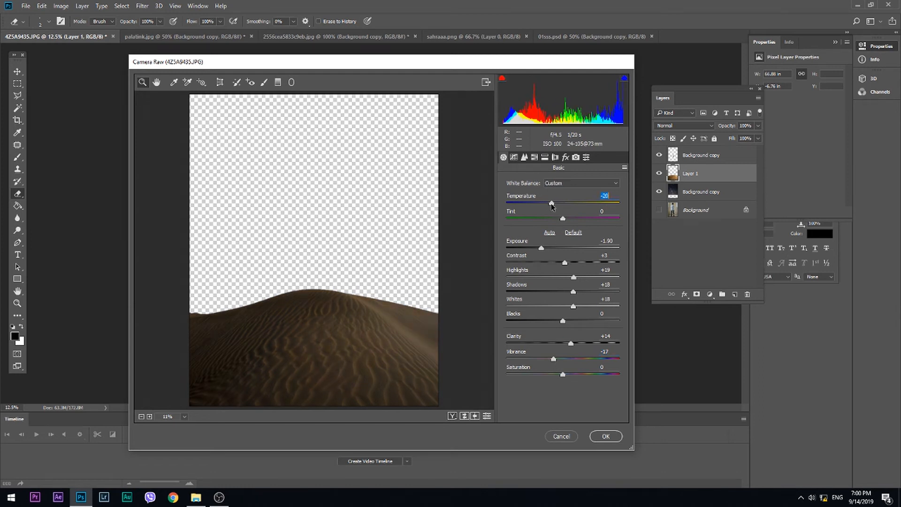
pyautogui.click(606, 436)
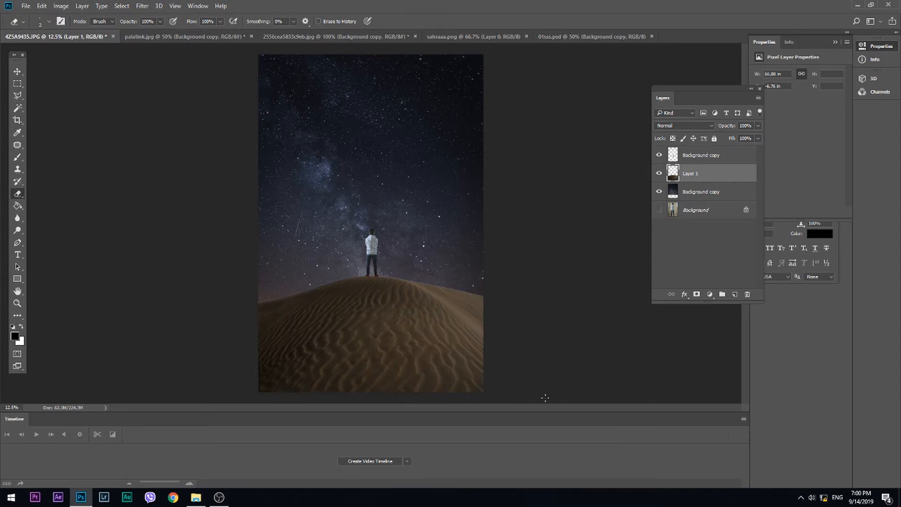
# Step: Trace the dune's edge with the Polygonal Lasso, starting at the canvas's left border and following the slope up towards the figure's feet
pyautogui.hotkey('ctrl', '+')
pyautogui.hotkey('ctrl', '+')
pyautogui.hotkey('ctrl', '+')
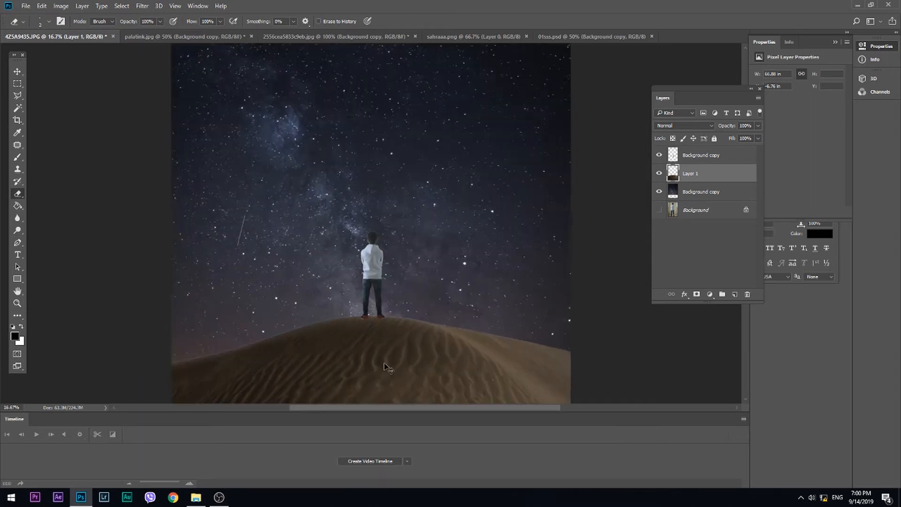
pyautogui.moveTo(355, 368); pyautogui.dragTo(520, 268)
pyautogui.click(18, 95)
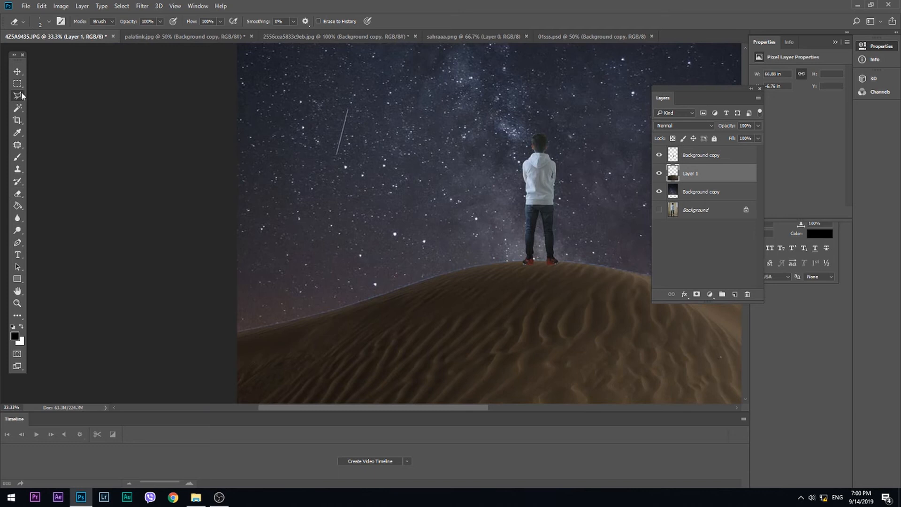
pyautogui.hotkey('ctrl', '+')
pyautogui.hotkey('ctrl', '+')
pyautogui.moveTo(241, 332); pyautogui.dragTo(343, 236)
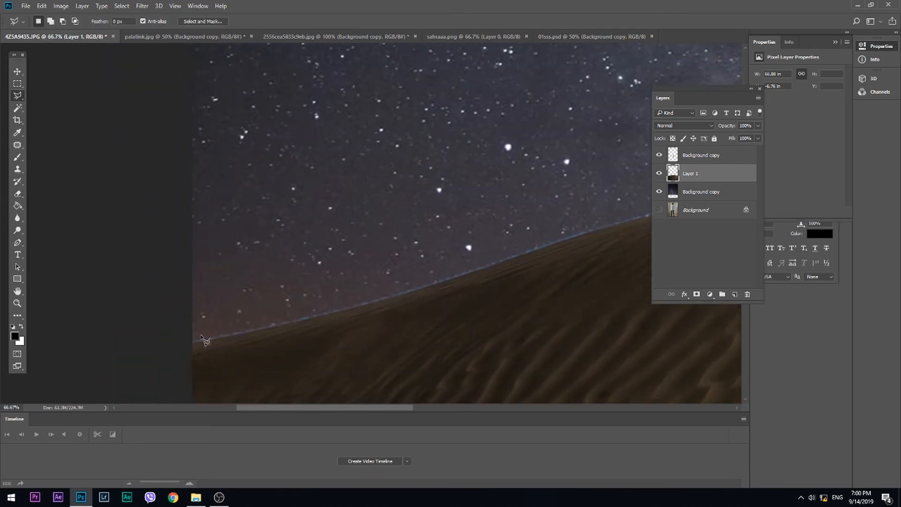
pyautogui.click(322, 315)
pyautogui.click(399, 296)
pyautogui.moveTo(518, 259); pyautogui.dragTo(266, 314)
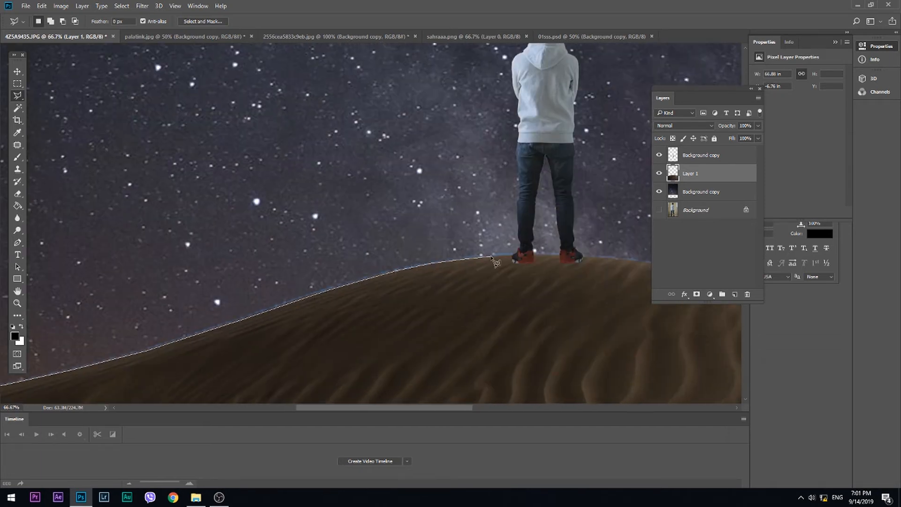
# Step: Continue the lasso outline over the crest and down the right slope, close it through the sky, and clear the dune's fringe inside it
pyautogui.click(556, 255)
pyautogui.click(605, 258)
pyautogui.moveTo(611, 261); pyautogui.dragTo(202, 238)
pyautogui.click(258, 242)
pyautogui.click(370, 264)
pyautogui.click(446, 278)
pyautogui.moveTo(458, 280); pyautogui.dragTo(183, 260)
pyautogui.click(362, 296)
pyautogui.click(474, 321)
pyautogui.scroll(-4, 480, 258)
pyautogui.click(479, 206)
pyautogui.click(374, 189)
pyautogui.click(221, 194)
pyautogui.doubleClick(160, 248)
pyautogui.click(19, 85)
pyautogui.click(368, 244)
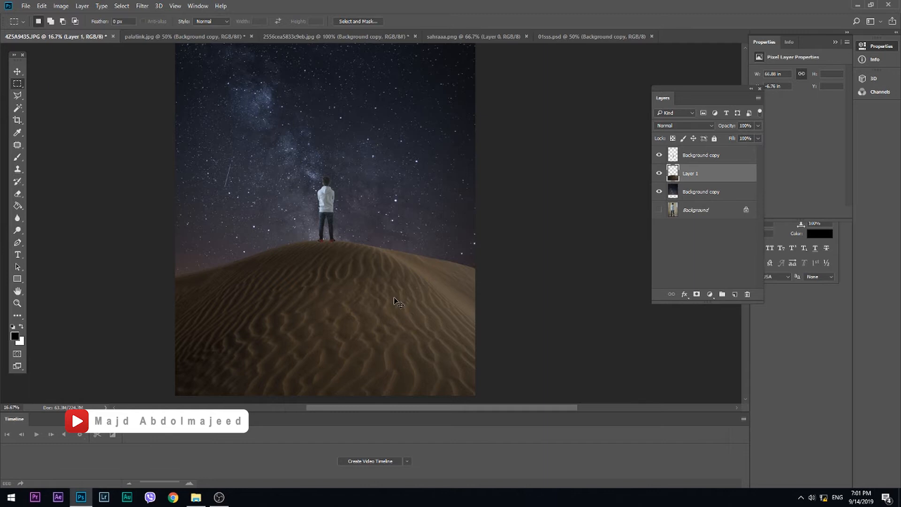
# Step: Move the cut-out figure slightly to the left on the dune's crest
pyautogui.hotkey('ctrl', '+')
pyautogui.hotkey('ctrl', '+')
pyautogui.hotkey('ctrl', '+')
pyautogui.hotkey('ctrl', '+')
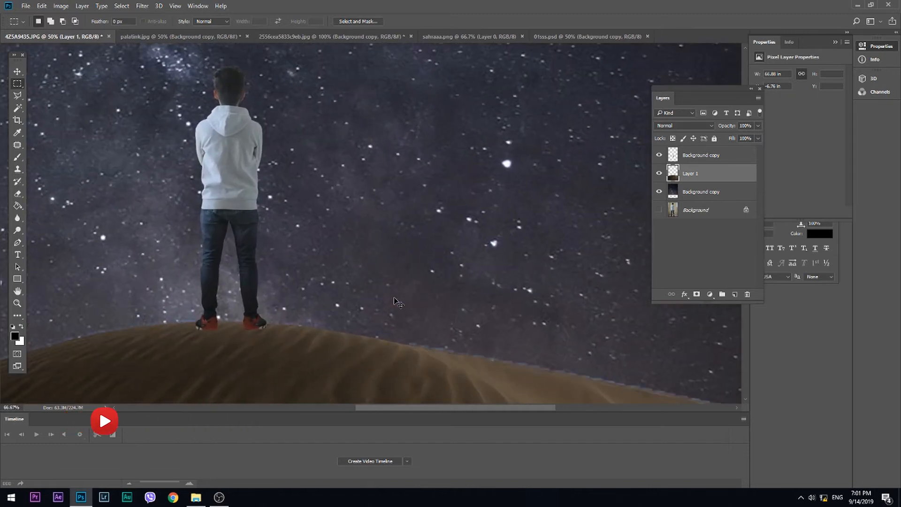
pyautogui.press('v')
pyautogui.moveTo(240, 198)
pyautogui.mouseDown()
pyautogui.moveTo(253, 198)
pyautogui.moveTo(232, 200)
pyautogui.mouseUp()
pyautogui.hotkey('ctrl', '-')
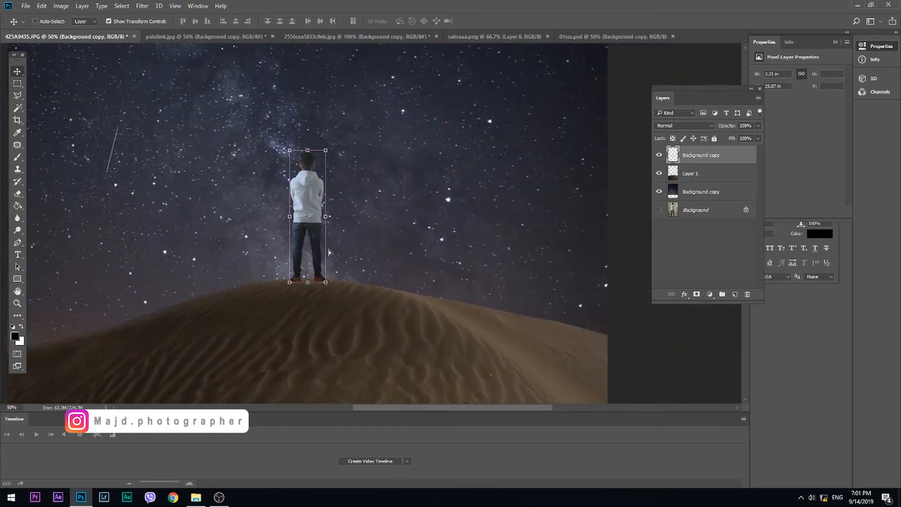
# Step: Adjust the sky layer in the Camera Raw Filter with Temperature +9, Exposure -0.45, Highlights -11, Shadows +9 and Whites +4
pyautogui.hotkey('ctrl', '-')
pyautogui.hotkey('ctrl', '-')
pyautogui.hotkey('ctrl', '-')
pyautogui.hotkey('ctrl', '-')
pyautogui.click(658, 189)
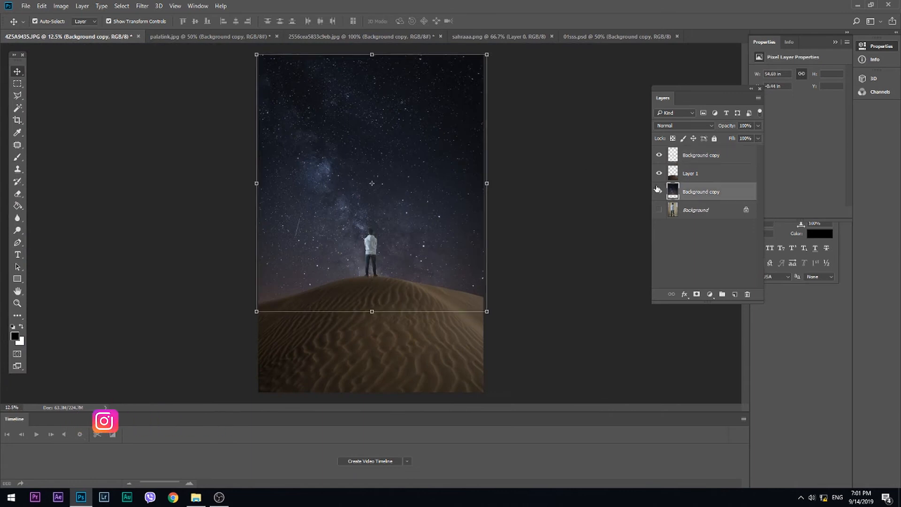
pyautogui.click(142, 6)
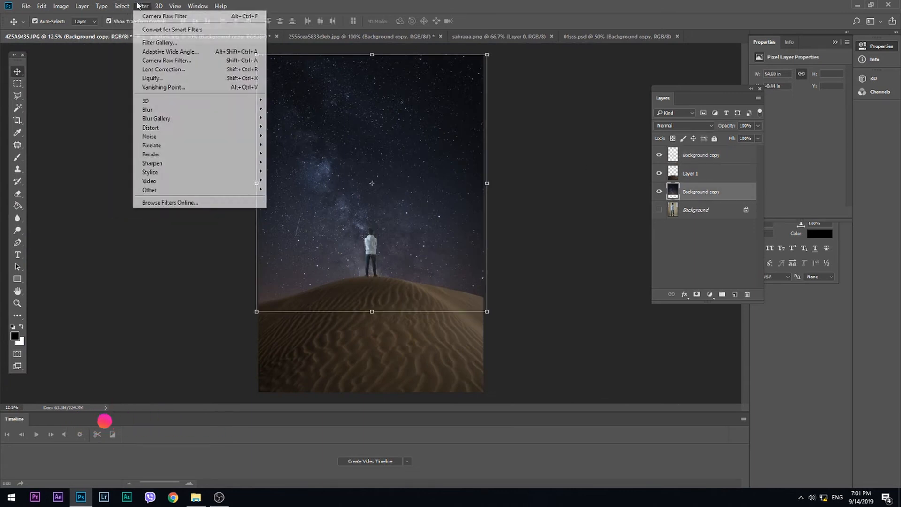
pyautogui.click(165, 60)
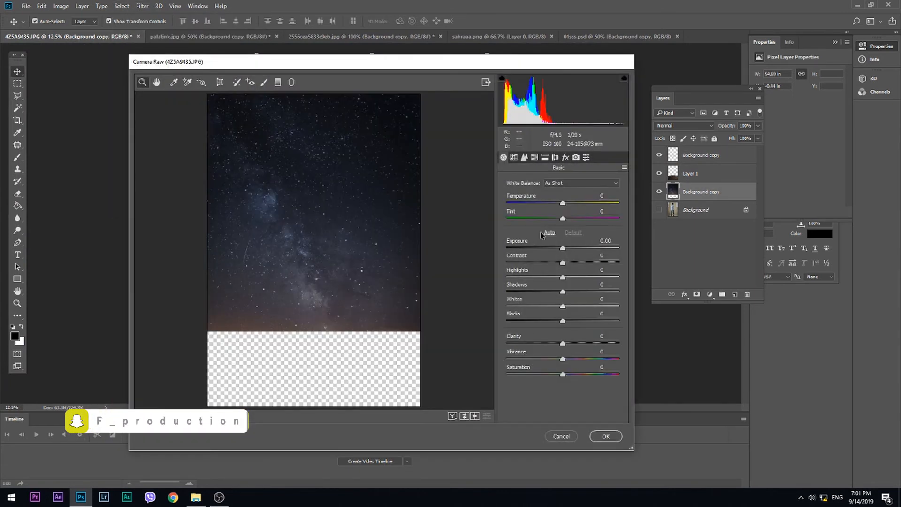
pyautogui.moveTo(563, 207); pyautogui.dragTo(569, 206)
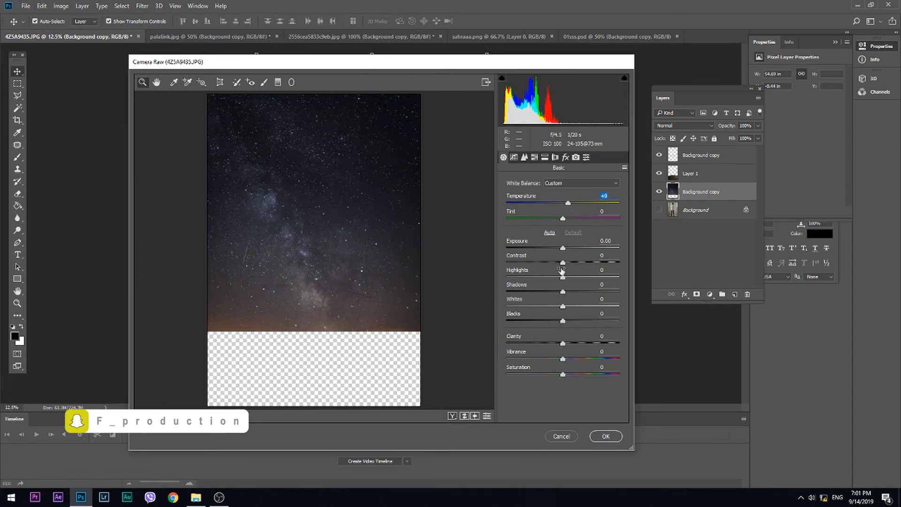
pyautogui.moveTo(563, 249); pyautogui.dragTo(557, 278)
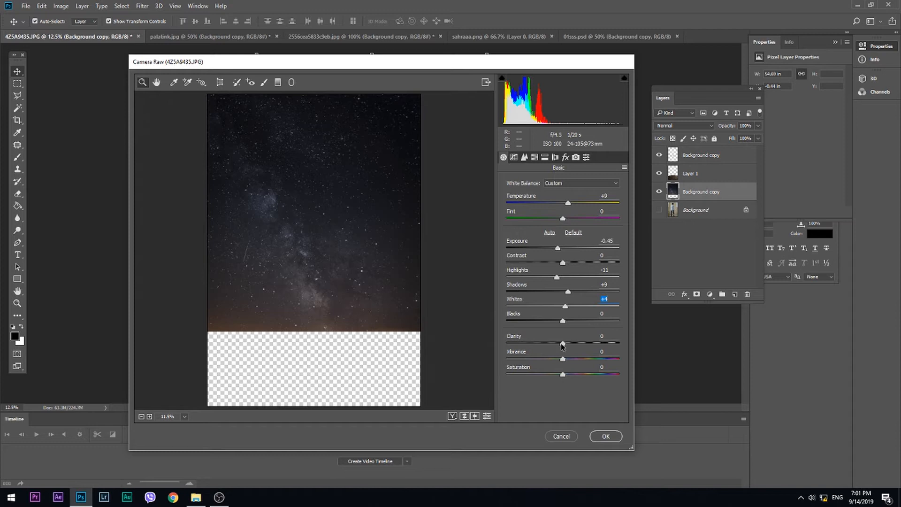
# Step: Raise the sky's Clarity slightly, lower its Blues in the HSL adjustments, and apply the Camera Raw settings
pyautogui.moveTo(563, 345); pyautogui.dragTo(567, 344)
pyautogui.click(534, 157)
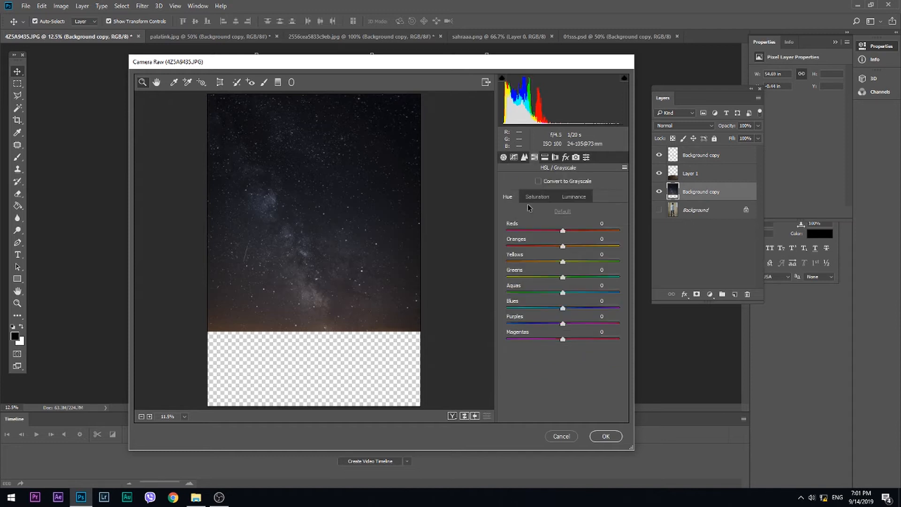
pyautogui.moveTo(560, 309); pyautogui.dragTo(549, 308)
pyautogui.click(609, 436)
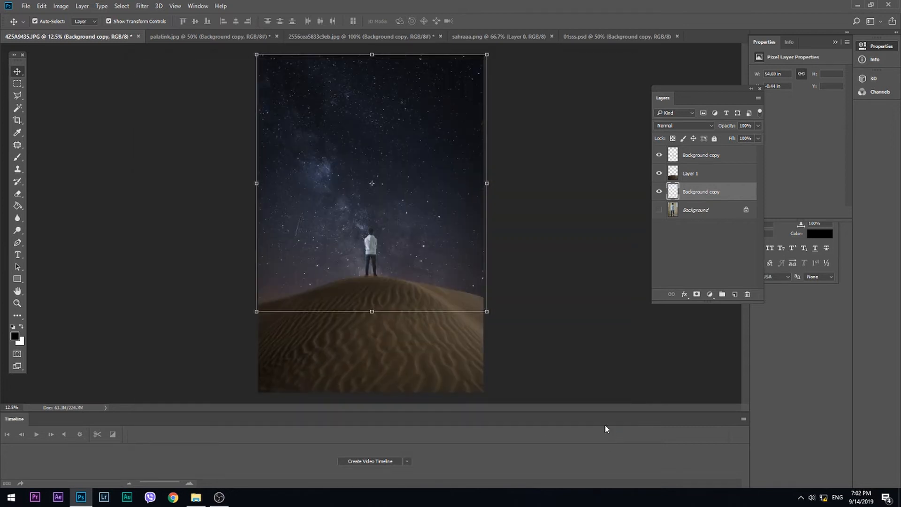
# Step: Apply the Camera Raw Filter to the figure's layer with Temperature -10, Exposure -0.45, Contrast -5 and Highlights -8
pyautogui.click(18, 84)
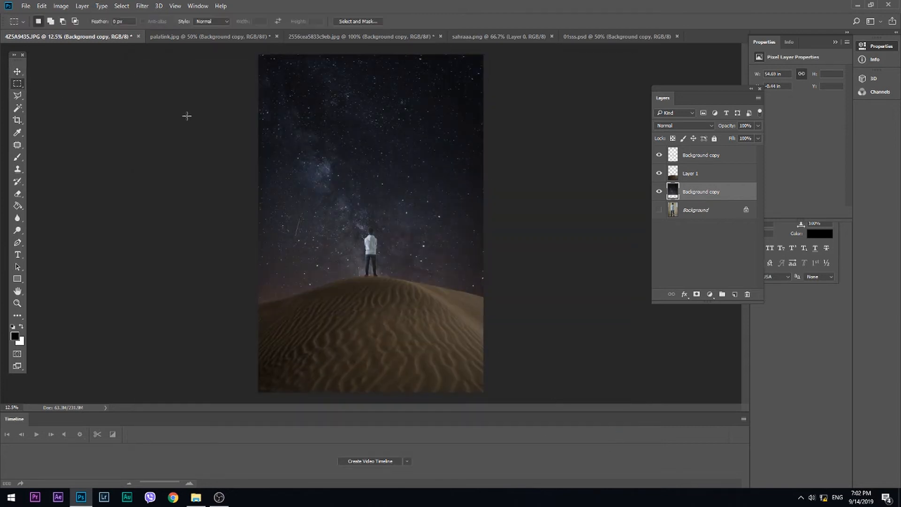
pyautogui.hotkey('ctrl', '-')
pyautogui.hotkey('ctrl', '+')
pyautogui.click(695, 210)
pyautogui.click(689, 174)
pyautogui.click(688, 157)
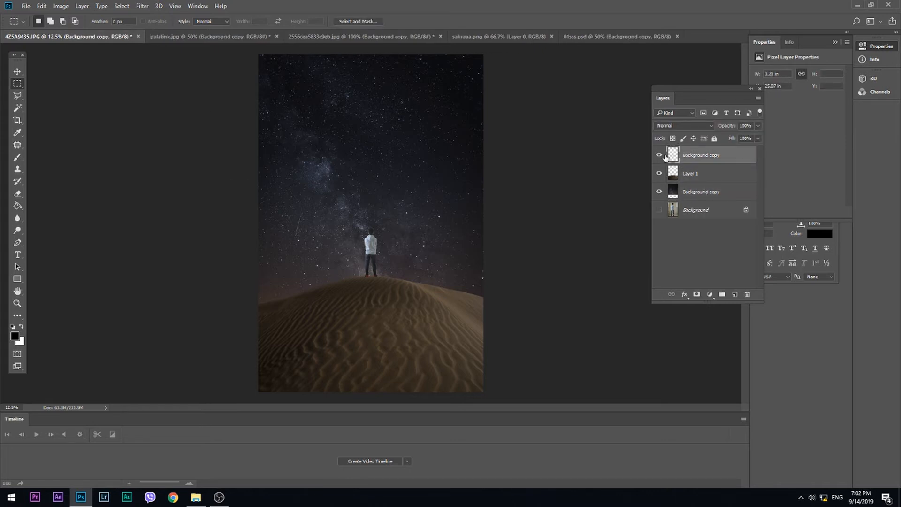
pyautogui.click(142, 6)
pyautogui.click(177, 61)
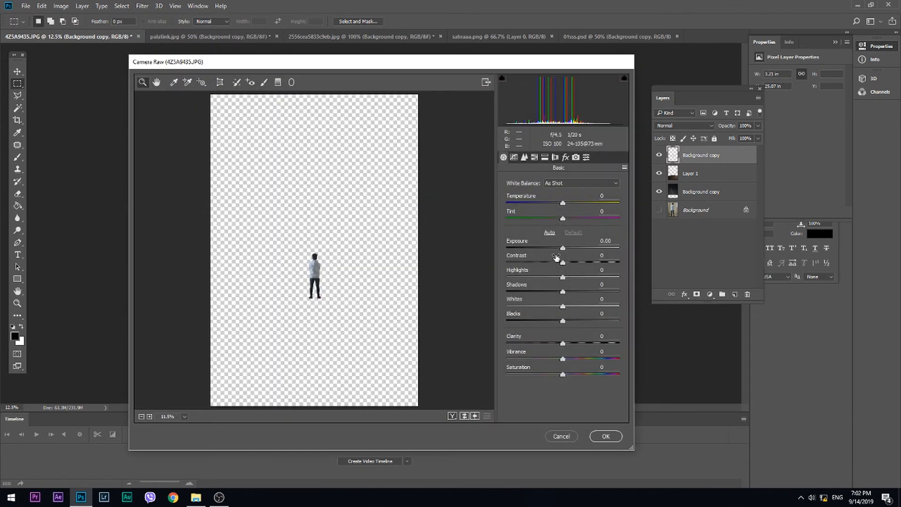
pyautogui.moveTo(556, 203); pyautogui.dragTo(557, 203)
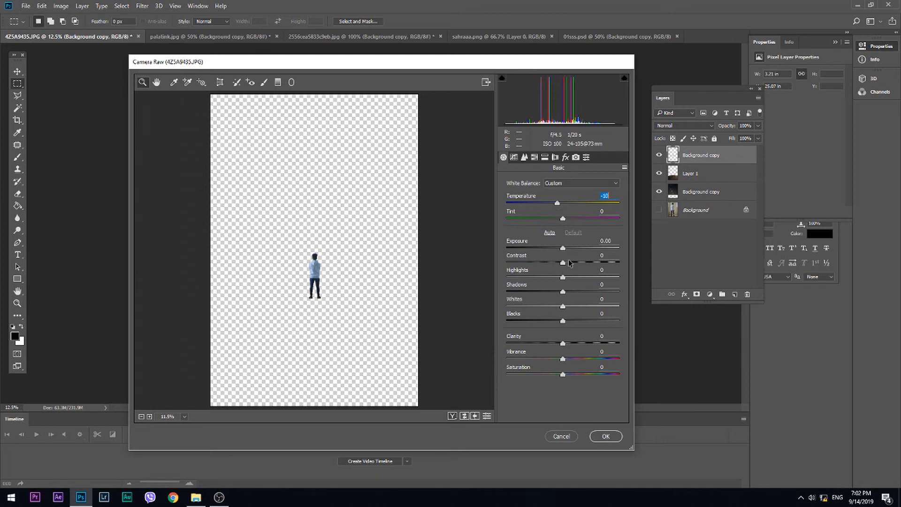
pyautogui.moveTo(563, 248); pyautogui.dragTo(559, 277)
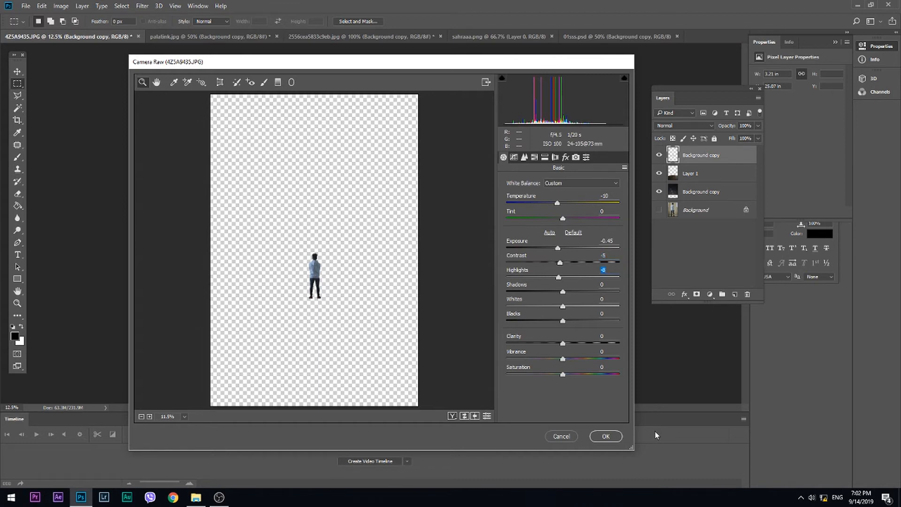
pyautogui.click(606, 437)
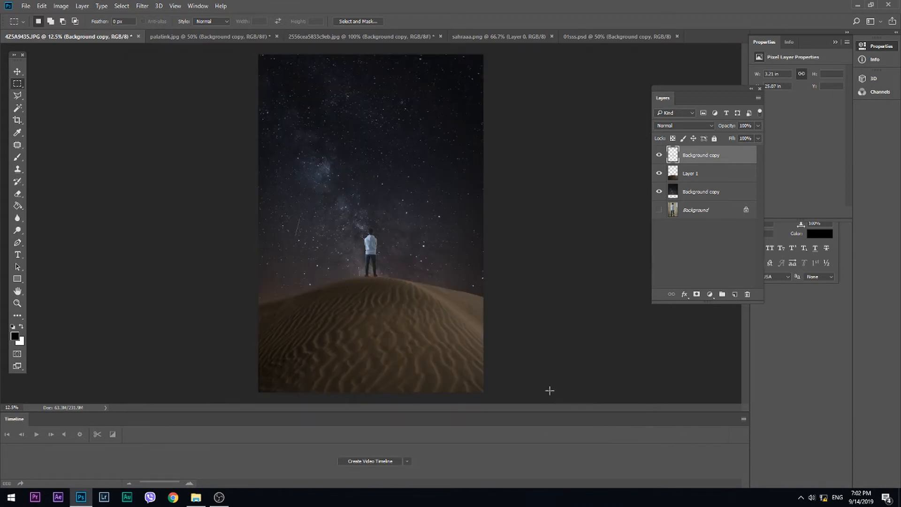
# Step: Copy the cut-out blue butterfly from 2556cea5833c9eb.jpg into the 4Z5A9435.JPG composite, placing it in the sky above and right of the figure
pyautogui.hotkey('ctrl', '+')
pyautogui.hotkey('ctrl', '+')
pyautogui.hotkey('ctrl', '+')
pyautogui.hotkey('ctrl', '-')
pyautogui.hotkey('ctrl', '-')
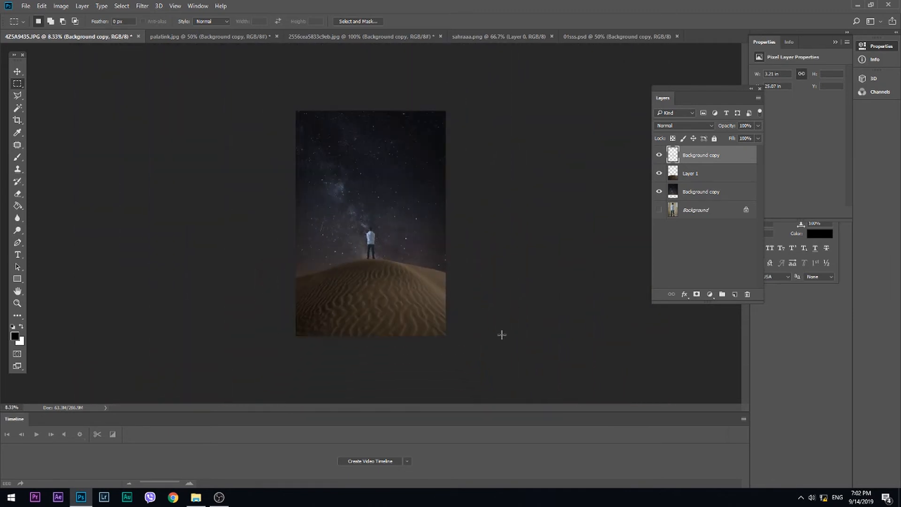
pyautogui.click(383, 37)
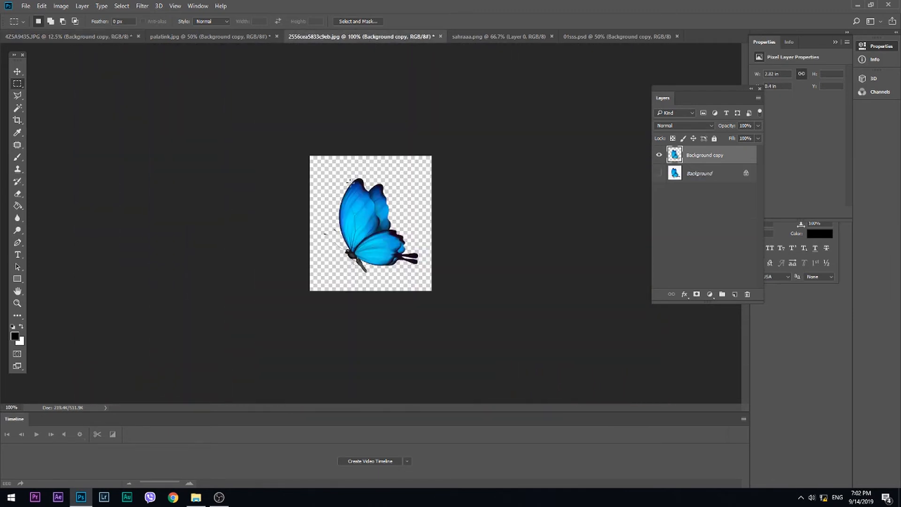
pyautogui.click(17, 71)
pyautogui.moveTo(371, 199); pyautogui.dragTo(409, 214)
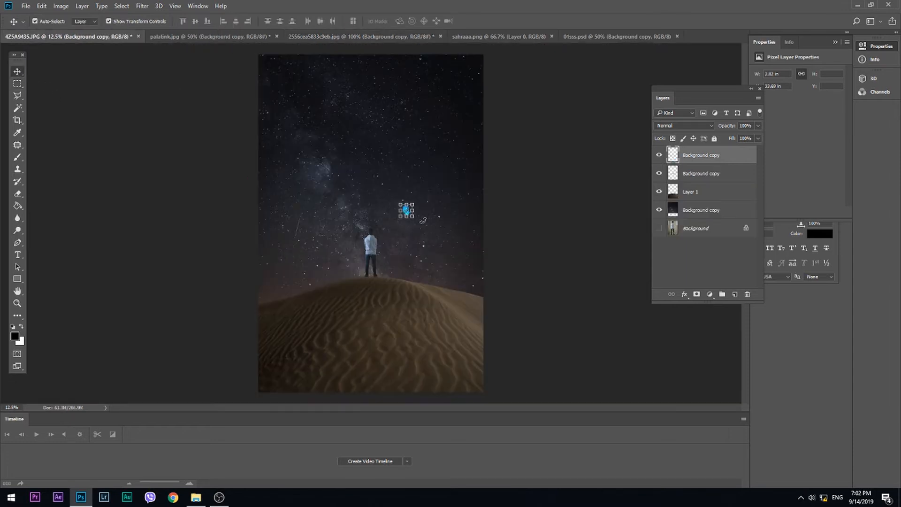
# Step: Scale the butterfly down to about 1.67 in wide and apply the transformation
pyautogui.hotkey('ctrl', '+')
pyautogui.hotkey('ctrl', '+')
pyautogui.hotkey('ctrl', '+')
pyautogui.hotkey('ctrl', '+')
pyautogui.hotkey('ctrl', '+')
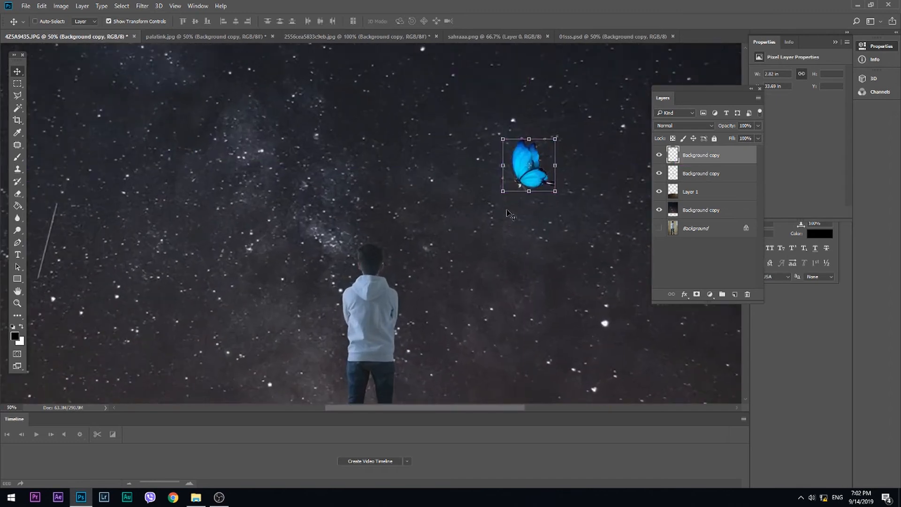
pyautogui.moveTo(565, 172); pyautogui.dragTo(514, 192)
pyautogui.press('Return')
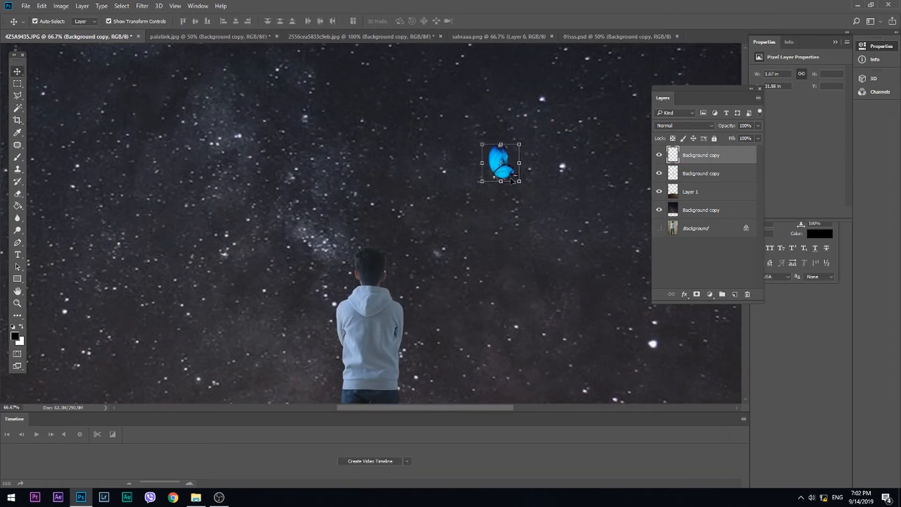
# Step: Duplicate the small butterfly until six of them are scattered in the sky above and right of the figure
pyautogui.moveTo(512, 180); pyautogui.dragTo(455, 218)
pyautogui.moveTo(503, 166); pyautogui.dragTo(431, 112)
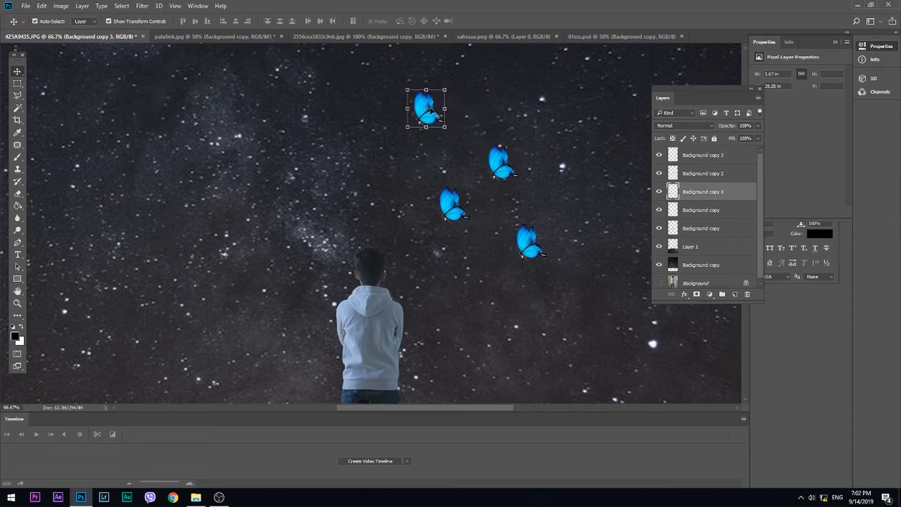
pyautogui.moveTo(503, 165); pyautogui.dragTo(577, 91)
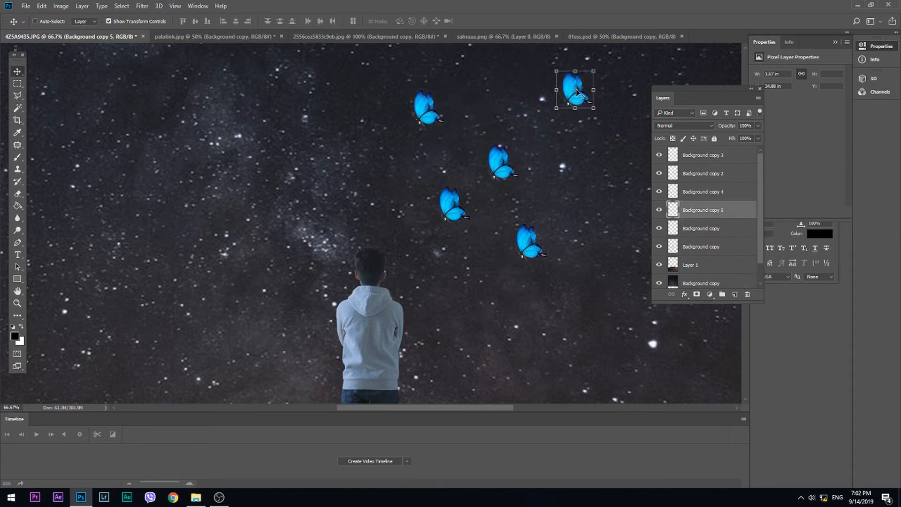
pyautogui.hotkey('ctrl', '-')
pyautogui.hotkey('ctrl', '-')
pyautogui.moveTo(443, 201); pyautogui.dragTo(448, 150)
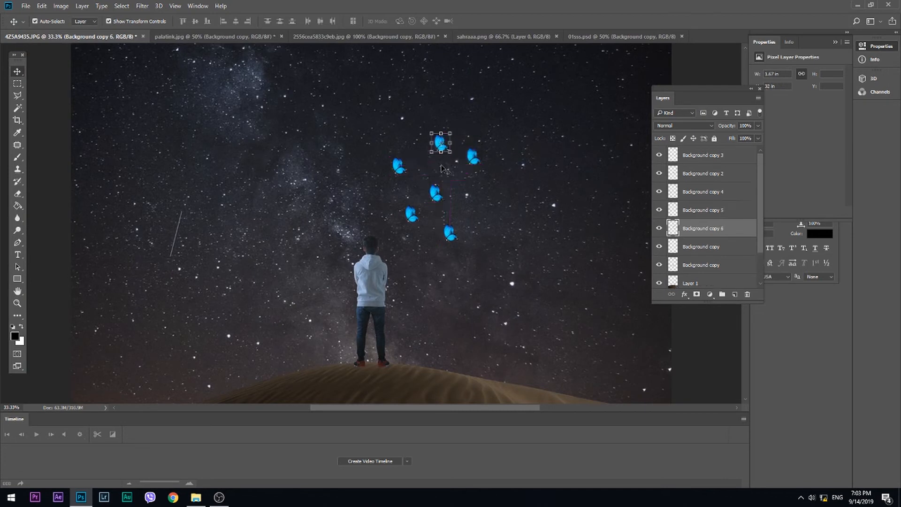
# Step: Add a seventh butterfly at the group's lower right scaled to 164.17%, and enlarge the upper-right and topmost butterflies
pyautogui.moveTo(449, 235); pyautogui.dragTo(504, 245)
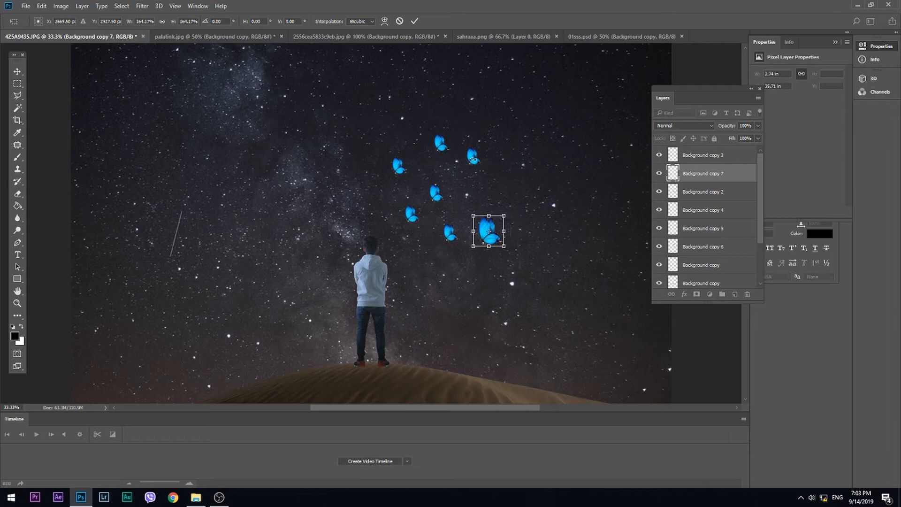
pyautogui.press('Return')
pyautogui.click(473, 157)
pyautogui.moveTo(481, 165); pyautogui.dragTo(501, 183)
pyautogui.press('Return')
pyautogui.click(440, 144)
pyautogui.moveTo(431, 133); pyautogui.dragTo(425, 124)
pyautogui.press('Return')
# Step: Enlarge the lowest butterfly and move it down, and enlarge the two butterflies on the group's left side
pyautogui.click(455, 237)
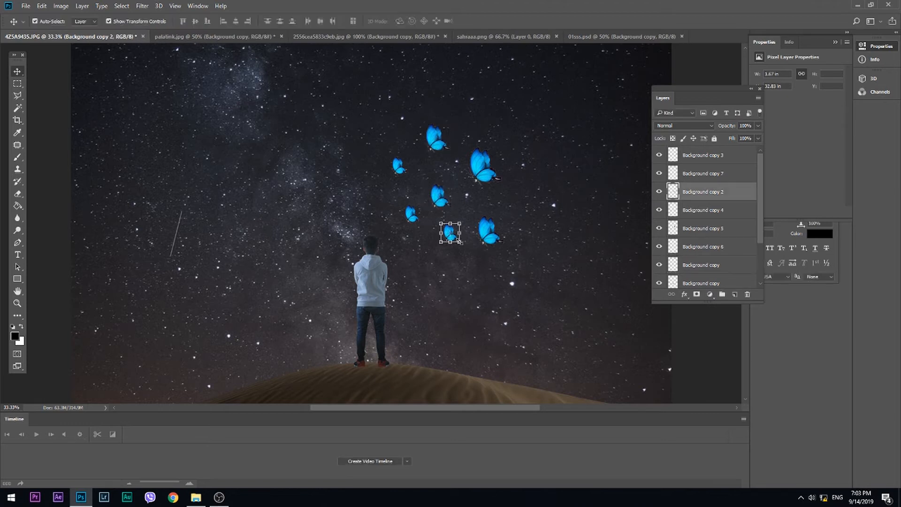
pyautogui.moveTo(460, 242); pyautogui.dragTo(484, 266)
pyautogui.moveTo(462, 247); pyautogui.dragTo(462, 279)
pyautogui.press('Return')
pyautogui.click(411, 214)
pyautogui.moveTo(421, 223); pyautogui.dragTo(436, 238)
pyautogui.click(398, 167)
pyautogui.moveTo(390, 156); pyautogui.dragTo(374, 139)
# Step: Select all seven butterfly layers and duplicate the group higher in the sky
pyautogui.click(713, 264)
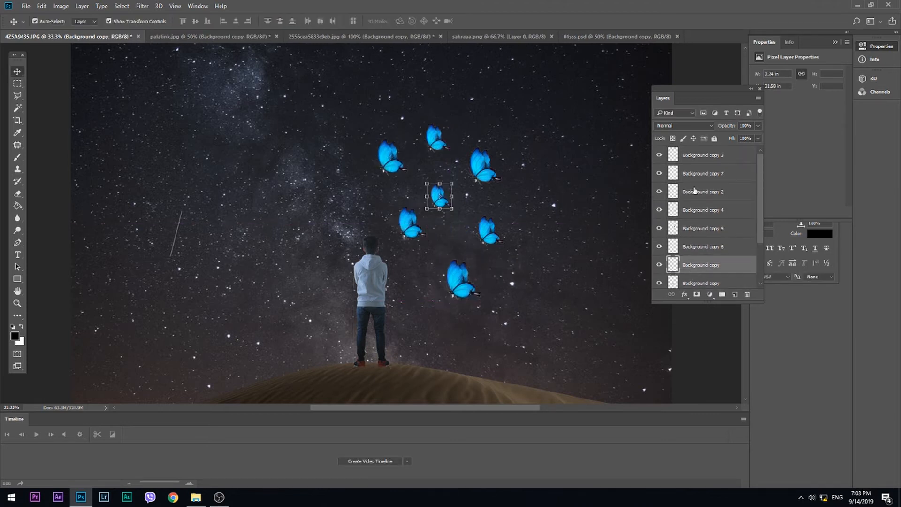
pyautogui.keyDown('shift'); pyautogui.click(703, 155); pyautogui.keyUp('shift')
pyautogui.moveTo(484, 163); pyautogui.dragTo(434, 105)
pyautogui.hotkey('ctrl', '-')
pyautogui.hotkey('ctrl', '-')
pyautogui.moveTo(393, 223); pyautogui.dragTo(442, 166)
pyautogui.moveTo(469, 175)
pyautogui.mouseDown()
pyautogui.moveTo(490, 129)
pyautogui.moveTo(477, 165)
pyautogui.mouseUp()
pyautogui.press('Return')
# Step: Greatly enlarge the duplicated butterflies and position them so the group extends beyond the canvas's right edge
pyautogui.moveTo(446, 164); pyautogui.dragTo(479, 178)
pyautogui.moveTo(497, 184); pyautogui.dragTo(591, 292)
pyautogui.hotkey('ctrl', '-')
pyautogui.hotkey('ctrl', '-')
pyautogui.hotkey('ctrl', '-')
pyautogui.moveTo(453, 249); pyautogui.dragTo(521, 327)
pyautogui.moveTo(407, 217); pyautogui.dragTo(393, 178)
pyautogui.press('Return')
# Step: Select the enlarged butterfly layers together and merge them into one layer
pyautogui.click(143, 6)
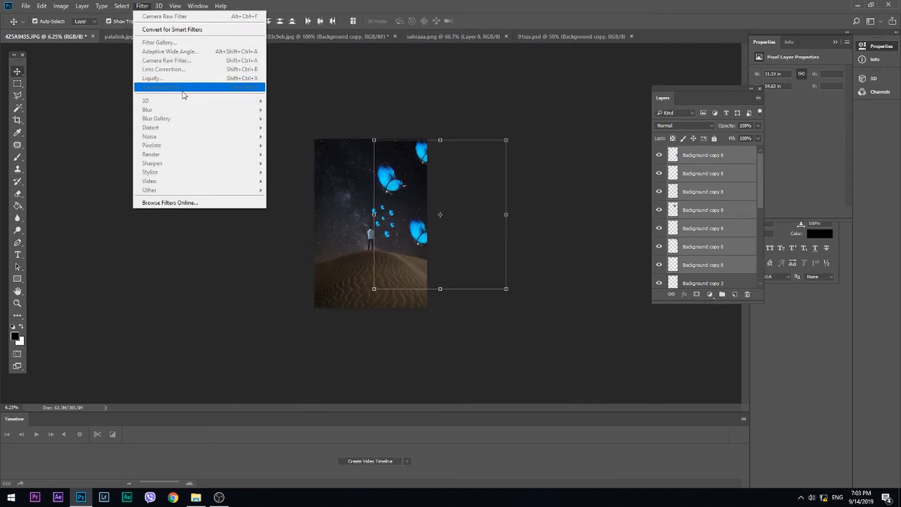
pyautogui.click(695, 279)
pyautogui.click(695, 281)
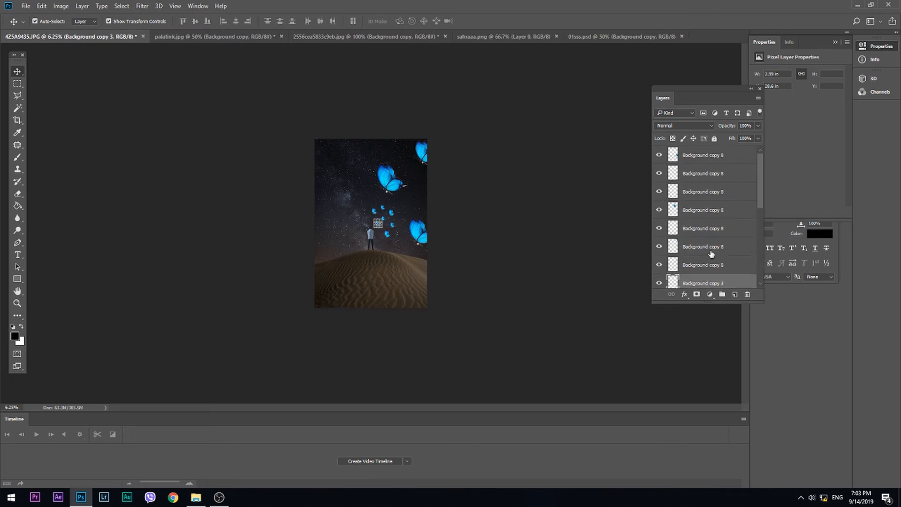
pyautogui.click(698, 155)
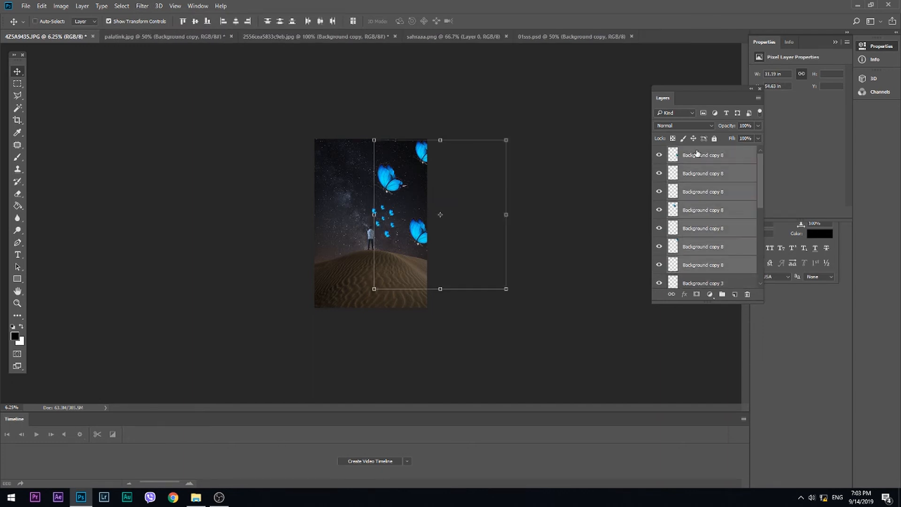
# Step: Soften the merged large butterflies with a Gaussian Blur strong enough to make them look out of focus
pyautogui.click(146, 11)
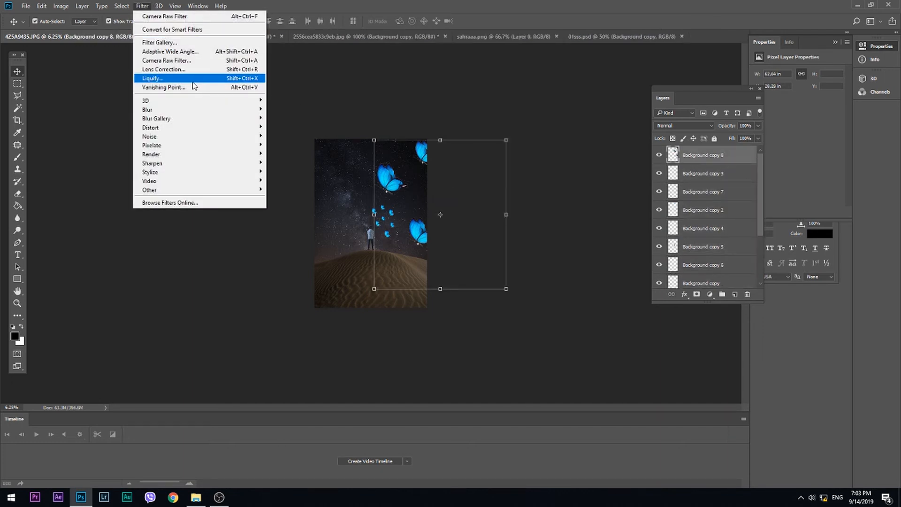
pyautogui.moveTo(182, 113)
pyautogui.click(290, 144)
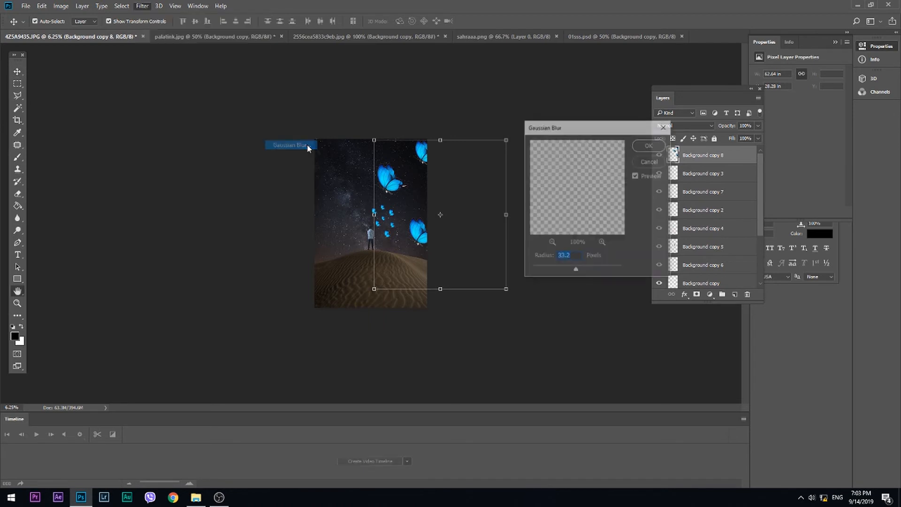
pyautogui.click(582, 269)
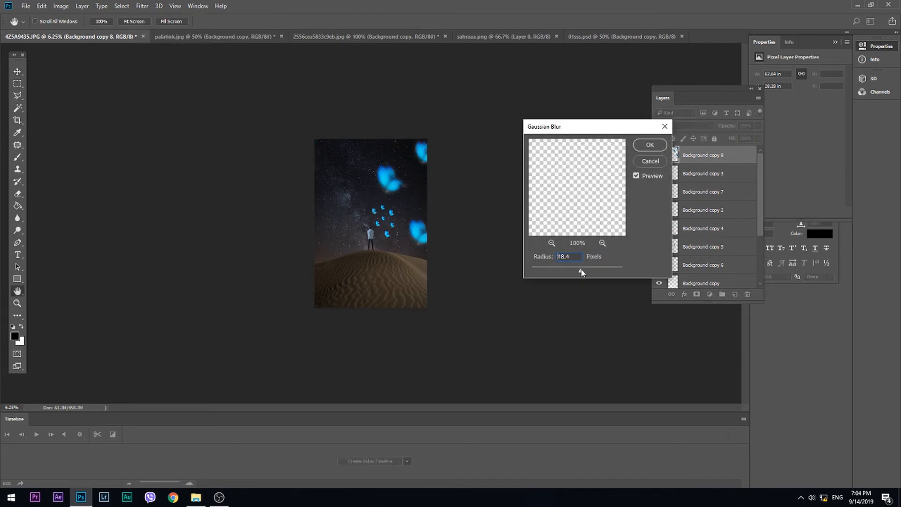
pyautogui.click(650, 145)
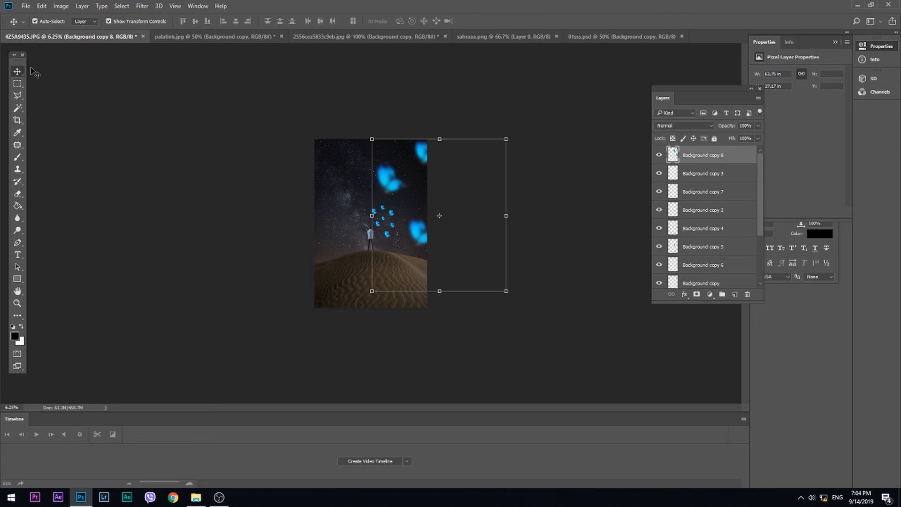
# Step: Duplicate the blurred butterflies, enlarge the copy greatly, and position it so one large butterfly overlaps the canvas's left edge
pyautogui.moveTo(394, 186); pyautogui.dragTo(303, 210)
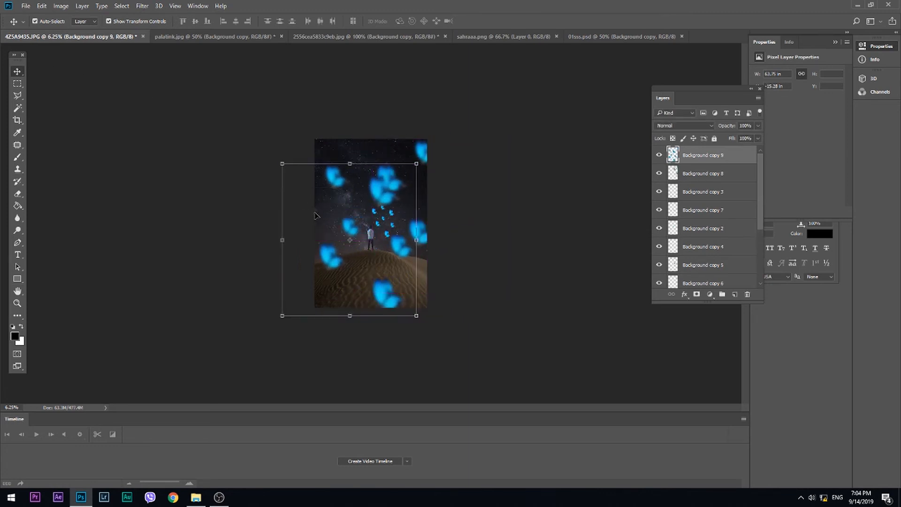
pyautogui.moveTo(282, 163); pyautogui.dragTo(345, 154)
pyautogui.moveTo(379, 115); pyautogui.dragTo(421, 230)
pyautogui.press('Return')
pyautogui.moveTo(359, 264); pyautogui.dragTo(386, 300)
pyautogui.moveTo(363, 240); pyautogui.dragTo(305, 246)
pyautogui.moveTo(341, 125); pyautogui.dragTo(373, 150)
pyautogui.moveTo(334, 187); pyautogui.dragTo(317, 211)
pyautogui.press('Return')
# Step: Select the seven small sharp butterfly layers and merge them into one layer
pyautogui.hotkey('ctrl', '+')
pyautogui.hotkey('ctrl', '+')
pyautogui.hotkey('ctrl', '+')
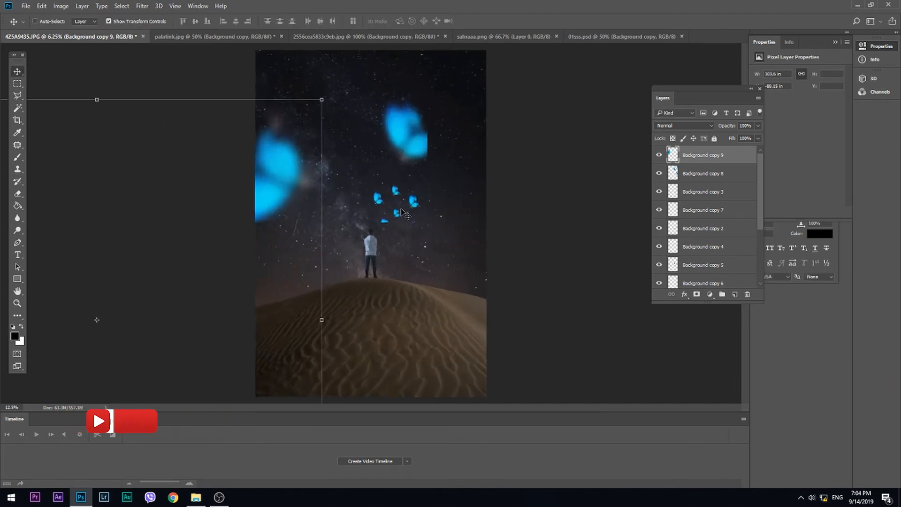
pyautogui.hotkey('ctrl', '-')
pyautogui.click(412, 201)
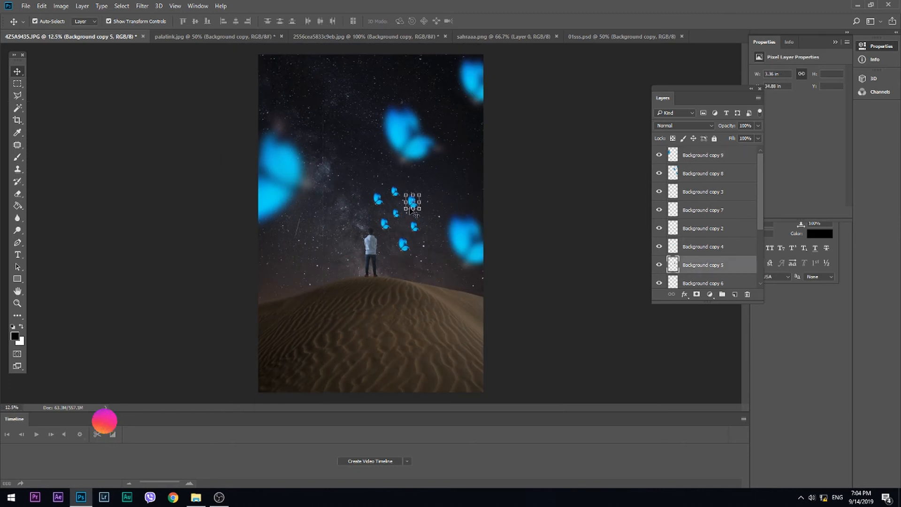
pyautogui.scroll(-3, 714, 261)
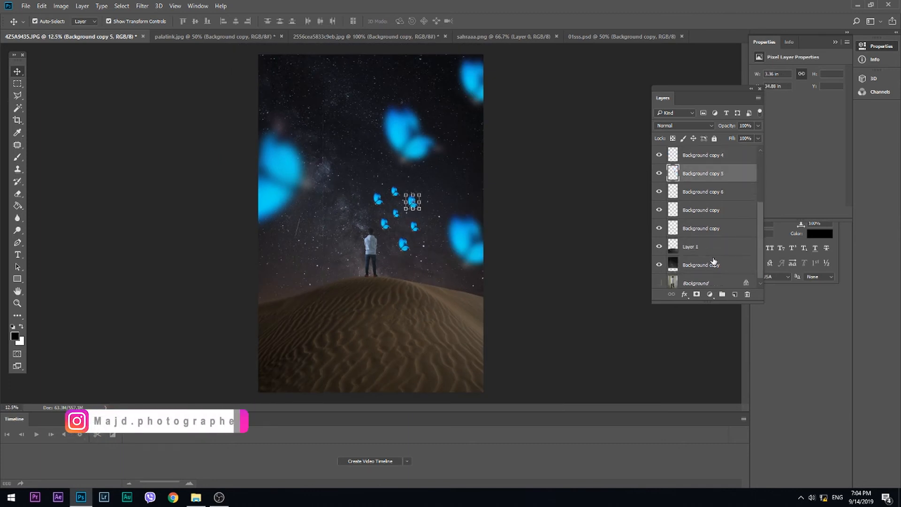
pyautogui.scroll(4, 691, 192)
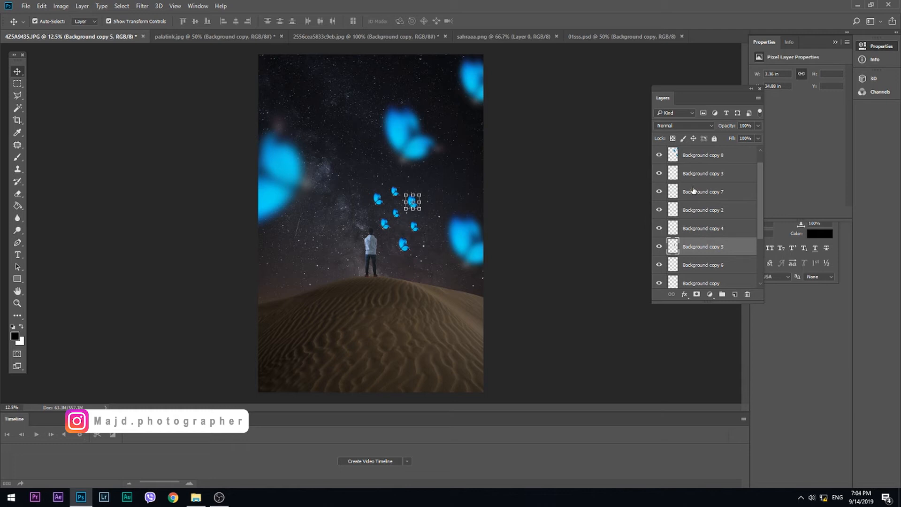
pyautogui.scroll(1, 693, 188)
pyautogui.keyDown('shift'); pyautogui.click(692, 192); pyautogui.keyUp('shift')
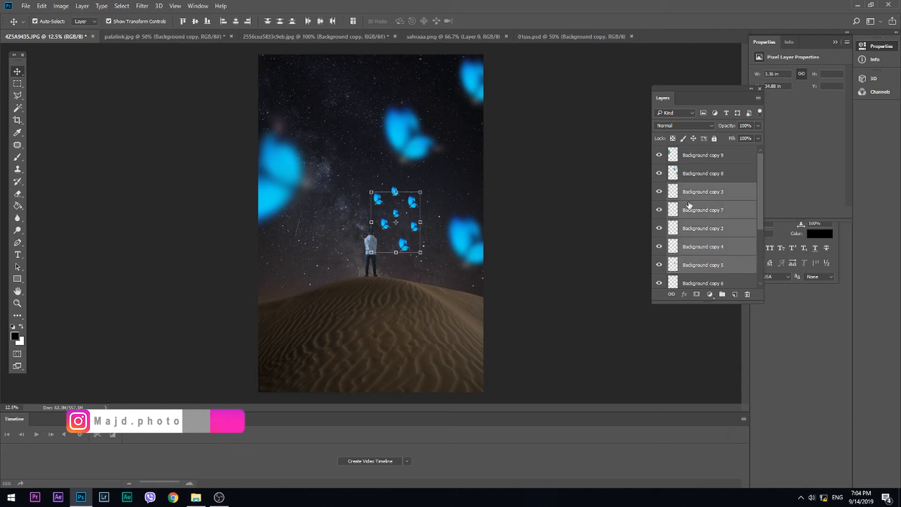
pyautogui.hotkey('ctrl', 'e')
# Step: Bring the open-winged butterflies over from the other image document and delete the old group of small butterflies
pyautogui.moveTo(412, 204); pyautogui.dragTo(332, 149)
pyautogui.click(365, 36)
pyautogui.click(214, 36)
pyautogui.moveTo(332, 149); pyautogui.dragTo(418, 253)
pyautogui.click(372, 182)
pyautogui.press('Delete')
# Step: Scale down the new butterflies above the person and place a smaller copy of the group in the sky's upper left
pyautogui.click(371, 246)
pyautogui.moveTo(417, 295); pyautogui.dragTo(324, 147)
pyautogui.moveTo(320, 111); pyautogui.dragTo(346, 109)
pyautogui.moveTo(345, 153); pyautogui.dragTo(317, 144)
pyautogui.press('Return')
pyautogui.keyDown('shift'); pyautogui.moveTo(372, 133); pyautogui.dragTo(347, 107); pyautogui.keyUp('shift')
pyautogui.press('Return')
pyautogui.moveTo(332, 87); pyautogui.dragTo(332, 122)
# Step: Duplicate the upper-left butterfly group, transform the copy, and place it to the right of the central group
pyautogui.keyDown('alt'); pyautogui.moveTo(333, 122); pyautogui.dragTo(441, 107); pyautogui.keyUp('alt')
pyautogui.moveTo(445, 137); pyautogui.dragTo(468, 120)
pyautogui.press('Return')
pyautogui.click(456, 130)
pyautogui.press('Return')
pyautogui.moveTo(444, 97); pyautogui.dragTo(432, 176)
# Step: Lasso part of the upper-left butterfly group, delete it from its layer, and deselect
pyautogui.press('l')
pyautogui.click(342, 150)
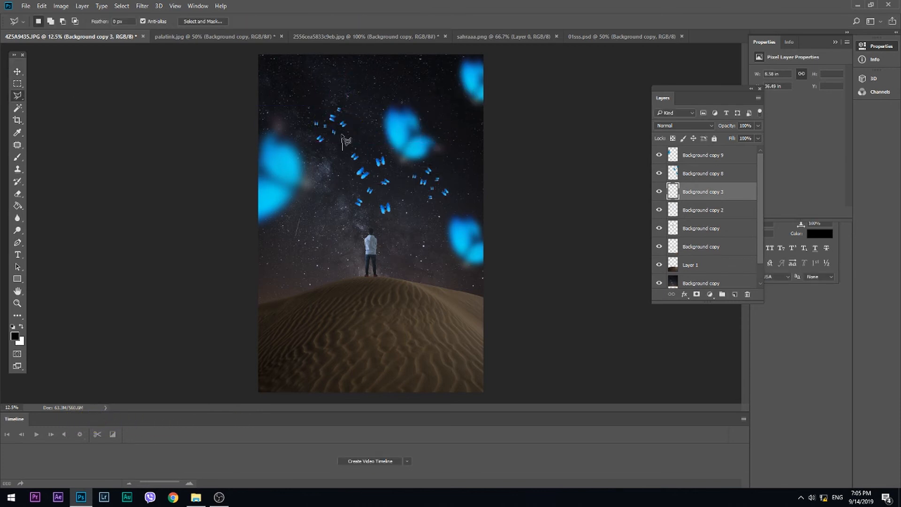
pyautogui.click(689, 213)
pyautogui.press('Delete')
pyautogui.hotkey('ctrl', 'd')
# Step: Duplicate the central butterfly group beside the person and move the copy's layer below the dune layer
pyautogui.click(17, 84)
pyautogui.click(17, 72)
pyautogui.moveTo(362, 173)
pyautogui.keyDown('alt'); pyautogui.mouseDown()
pyautogui.moveTo(310, 236)
pyautogui.moveTo(320, 243)
pyautogui.mouseUp(); pyautogui.keyUp('alt')
pyautogui.moveTo(692, 230); pyautogui.dragTo(693, 250)
pyautogui.moveTo(337, 233); pyautogui.dragTo(371, 244)
# Step: Scale down the butterfly group behind the dune and position it around the person's legs
pyautogui.hotkey('ctrl', '+')
pyautogui.hotkey('ctrl', '+')
pyautogui.hotkey('ctrl', '+')
pyautogui.keyDown('shift'); pyautogui.moveTo(292, 250); pyautogui.dragTo(322, 297); pyautogui.keyUp('shift')
pyautogui.moveTo(346, 331); pyautogui.dragTo(327, 325)
pyautogui.press('Return')
# Step: Duplicate the central butterfly group over the dune and enlarge the copy greatly to form foreground butterflies
pyautogui.hotkey('ctrl', '-')
pyautogui.hotkey('ctrl', '-')
pyautogui.hotkey('ctrl', '-')
pyautogui.hotkey('ctrl', '-')
pyautogui.click(694, 189)
pyautogui.keyDown('alt'); pyautogui.moveTo(371, 197); pyautogui.dragTo(450, 450); pyautogui.keyUp('alt')
pyautogui.hotkey('ctrl', '-')
pyautogui.hotkey('ctrl', '-')
pyautogui.hotkey('ctrl', '-')
pyautogui.keyDown('shift'); pyautogui.moveTo(408, 226); pyautogui.dragTo(420, 207); pyautogui.keyUp('shift')
pyautogui.moveTo(366, 275); pyautogui.dragTo(364, 294)
pyautogui.press('Return')
# Step: Apply a Gaussian Blur to the enlarged foreground butterflies
pyautogui.click(142, 6)
pyautogui.moveTo(159, 109)
pyautogui.click(282, 145)
pyautogui.click(649, 145)
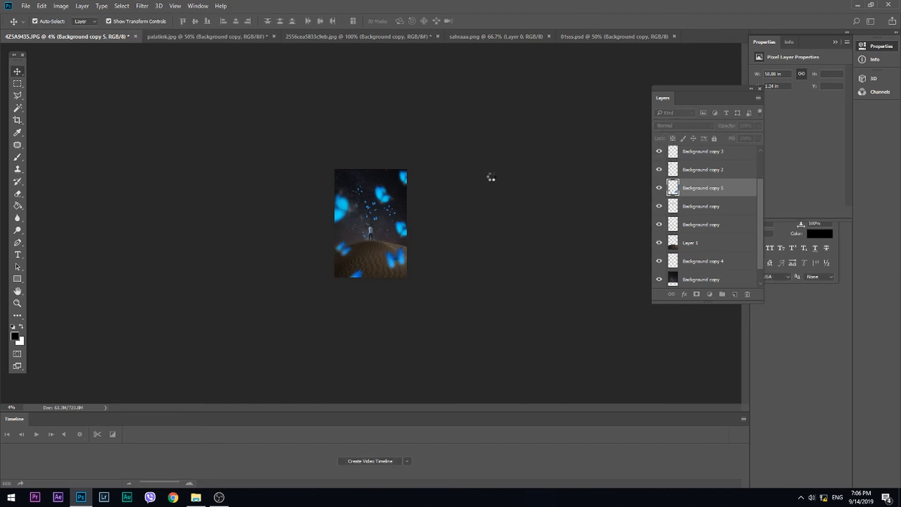
# Step: Reposition the blurred butterfly layers in the upper sky and over the dune
pyautogui.hotkey('ctrl', '+')
pyautogui.hotkey('ctrl', '+')
pyautogui.hotkey('ctrl', '+')
pyautogui.hotkey('ctrl', '+')
pyautogui.moveTo(446, 324); pyautogui.dragTo(351, 123)
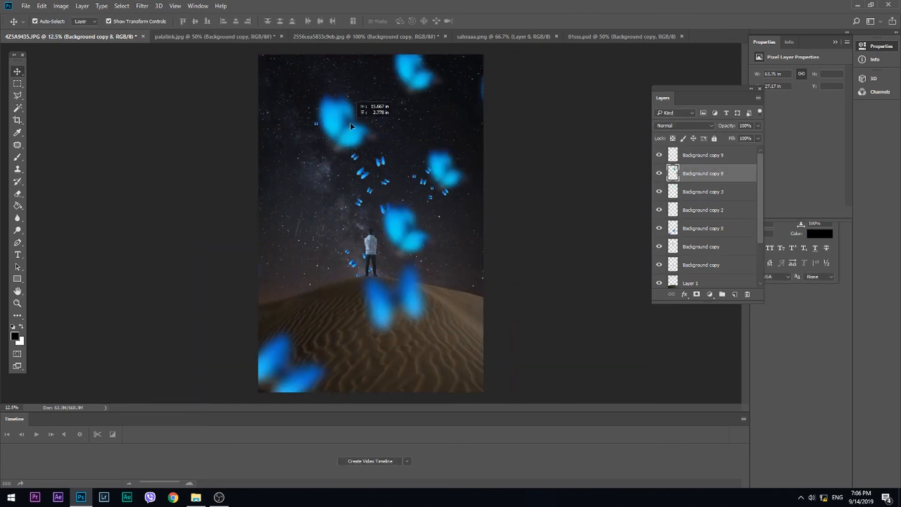
pyautogui.moveTo(295, 372); pyautogui.dragTo(347, 342)
# Step: Move the small upper-left butterfly group to the right of the person and transform it to fit there
pyautogui.hotkey('ctrl', '+')
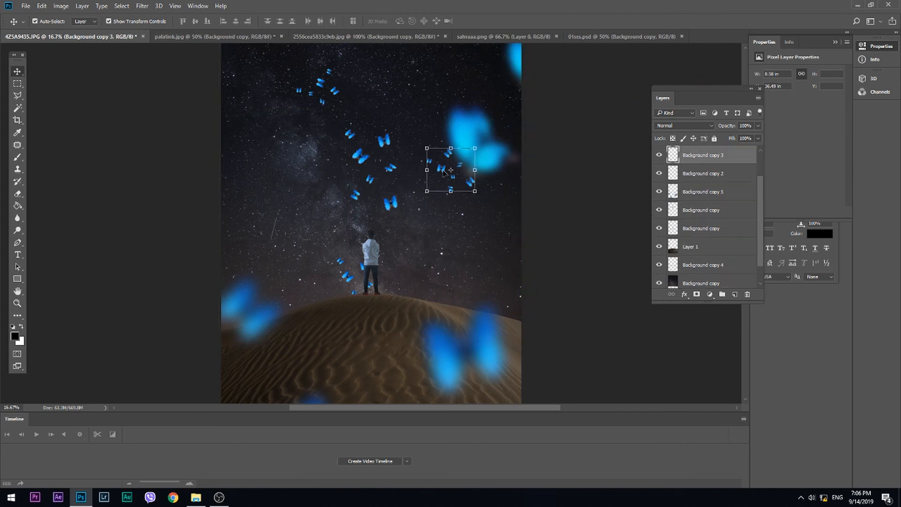
pyautogui.click(347, 282)
pyautogui.click(321, 87)
pyautogui.hotkey('ctrl', 't')
pyautogui.moveTo(321, 87); pyautogui.dragTo(406, 190)
pyautogui.moveTo(463, 141); pyautogui.dragTo(441, 178)
pyautogui.press('Return')
# Step: Thin out the small butterfly groups around the person by erasing several butterflies from each layer
pyautogui.press('e')
pyautogui.rightClick(437, 191)
pyautogui.click(420, 176)
pyautogui.click(397, 157)
pyautogui.keyDown('ctrl'); pyautogui.click(450, 253); pyautogui.keyUp('ctrl')
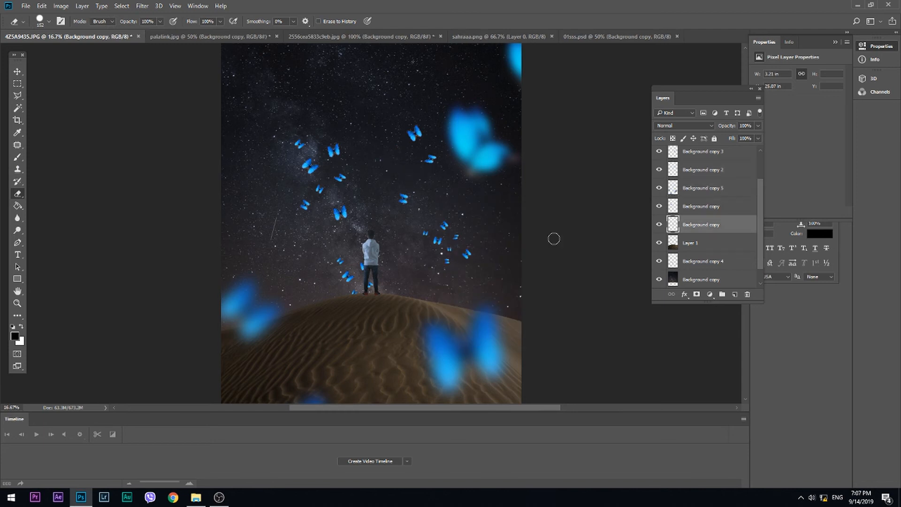
pyautogui.press('v')
pyautogui.press('e')
pyautogui.keyDown('ctrl'); pyautogui.click(319, 190); pyautogui.keyUp('ctrl')
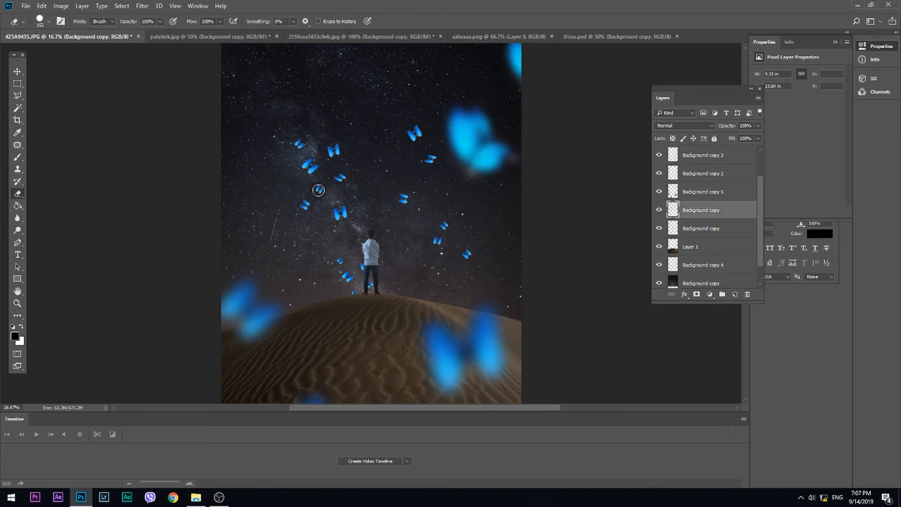
pyautogui.keyDown('ctrl'); pyautogui.click(355, 252); pyautogui.keyUp('ctrl')
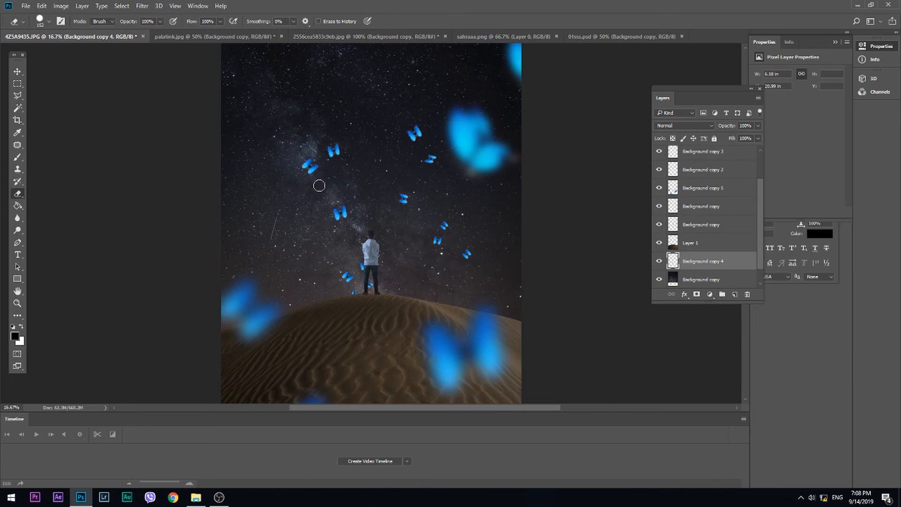
# Step: Move the butterfly pair in the right part of the sky closer to the person
pyautogui.keyDown('ctrl'); pyautogui.click(415, 137); pyautogui.keyUp('ctrl')
pyautogui.keyDown('ctrl'); pyautogui.click(413, 149); pyautogui.keyUp('ctrl')
pyautogui.keyDown('ctrl'); pyautogui.click(418, 144); pyautogui.keyUp('ctrl')
pyautogui.moveTo(418, 142); pyautogui.dragTo(394, 174)
# Step: Add a new empty layer above the topmost butterfly layer
pyautogui.scroll(2, 722, 199)
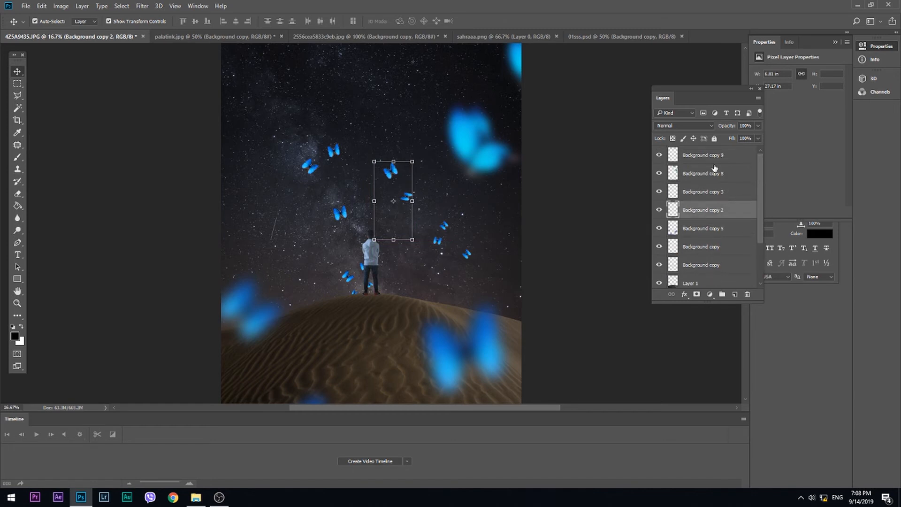
pyautogui.click(715, 169)
pyautogui.click(726, 161)
pyautogui.click(735, 295)
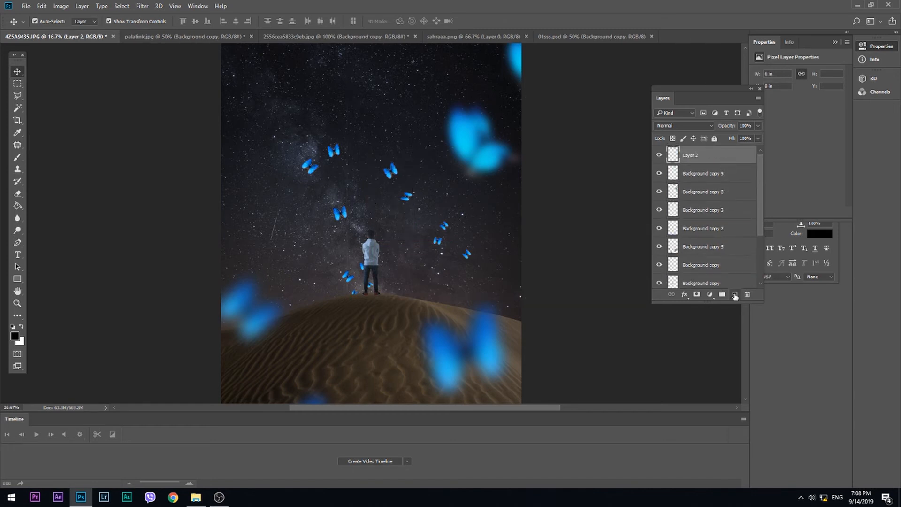
# Step: Choose the Brush tool and set the foreground color to the butterflies' bright blue, 0bbbee
pyautogui.click(18, 160)
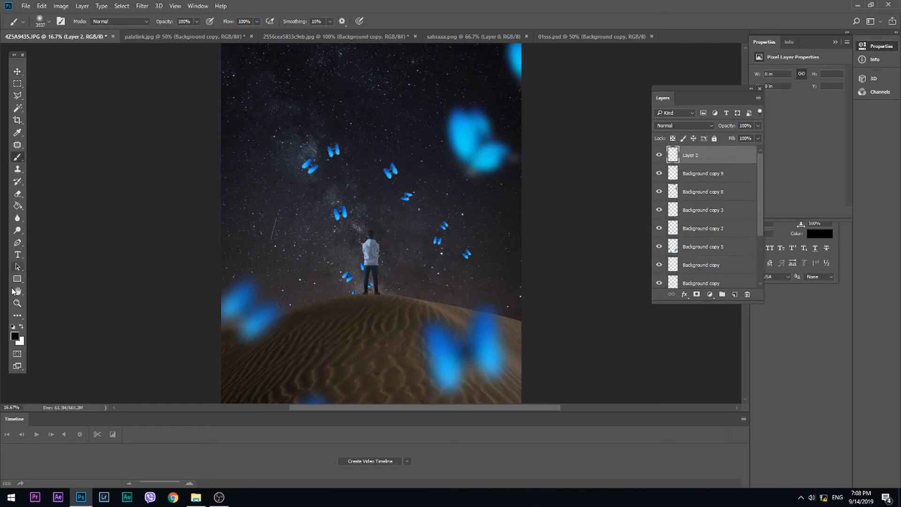
pyautogui.click(19, 340)
pyautogui.click(633, 230)
pyautogui.click(465, 138)
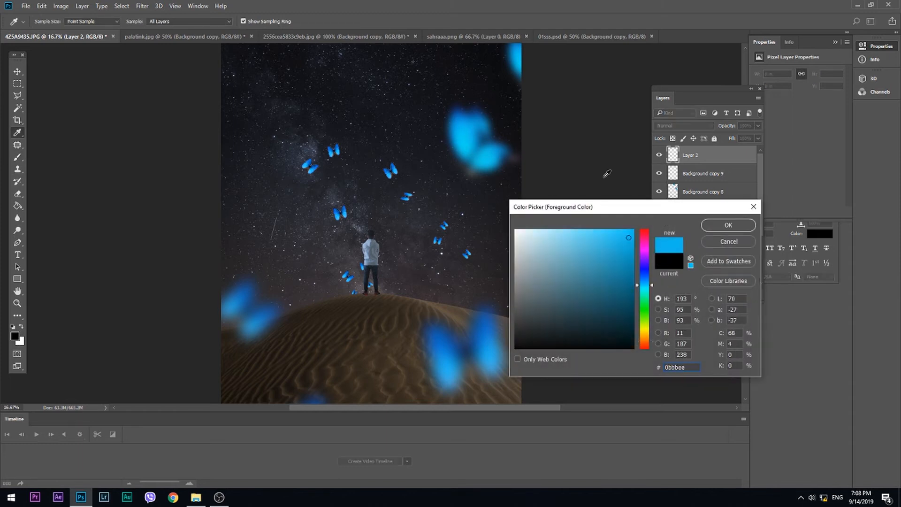
pyautogui.click(747, 223)
# Step: Reduce the soft round brush and paint blue glows over the two small butterflies just above and right of the person
pyautogui.rightClick(431, 208)
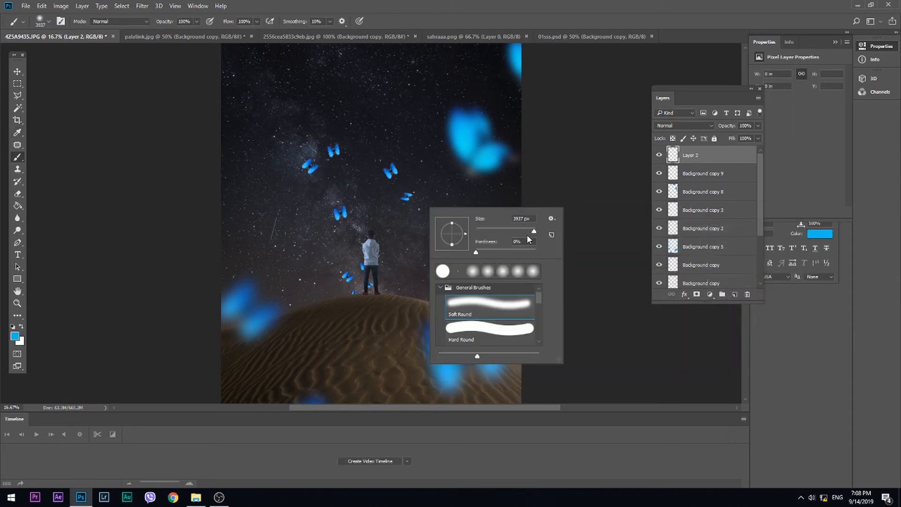
pyautogui.moveTo(400, 202); pyautogui.dragTo(391, 173)
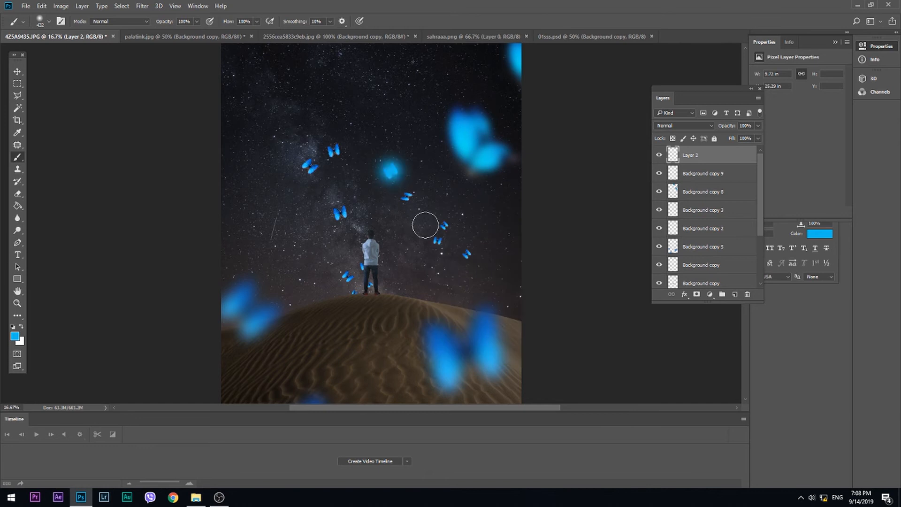
pyautogui.click(409, 201)
# Step: Set the brush size to 143 px and paint small glows over the tiny butterflies to the right of the person
pyautogui.rightClick(488, 220)
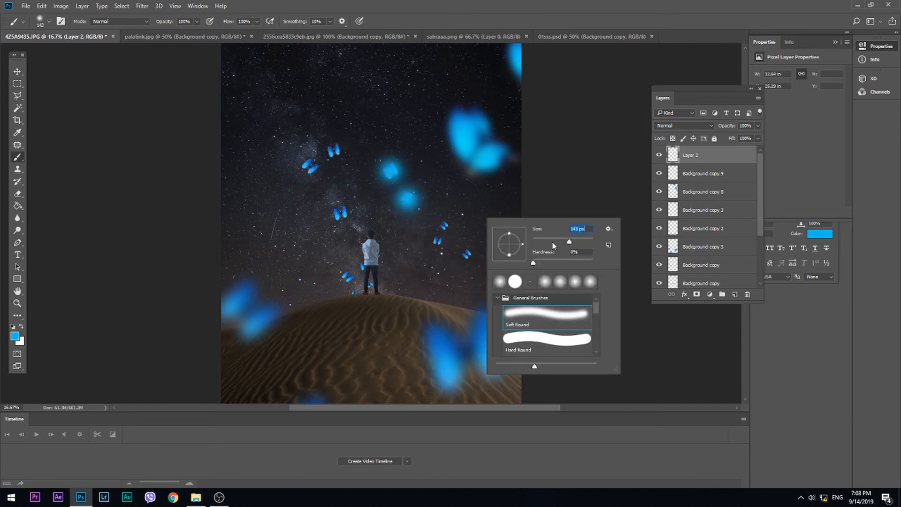
pyautogui.click(445, 225)
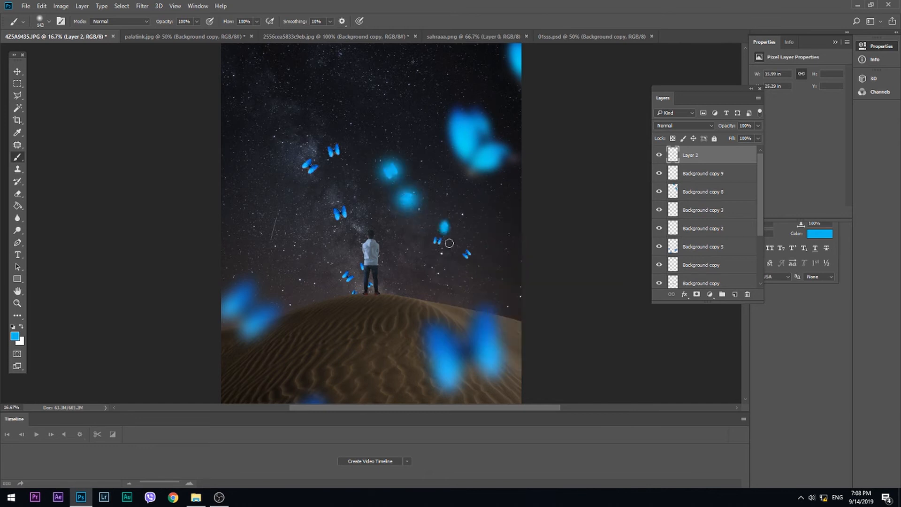
pyautogui.click(467, 254)
# Step: Enlarge the soft brush and paint glows over the two small butterflies in the left part of the sky
pyautogui.rightClick(457, 223)
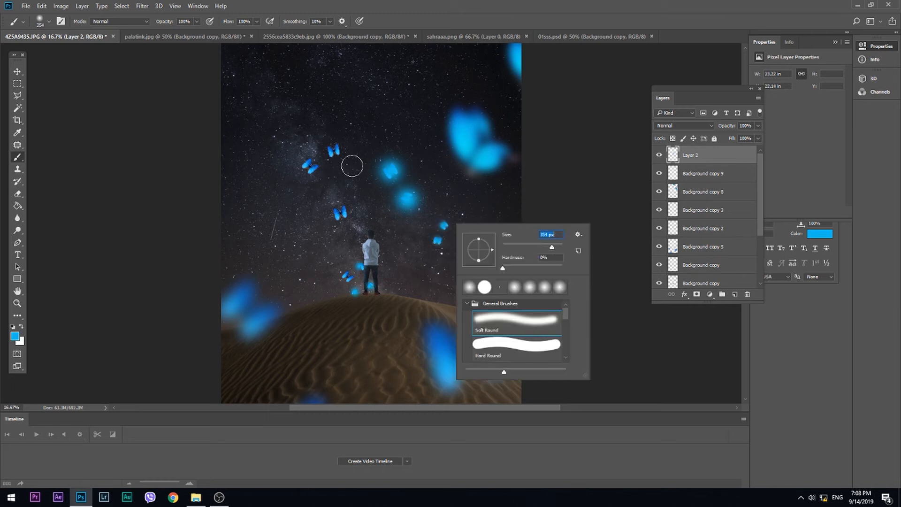
pyautogui.click(333, 151)
pyautogui.click(309, 166)
# Step: Enlarge the brush further and paint large blue glows over the blurred butterflies on the dune and in the upper sky
pyautogui.rightClick(296, 229)
pyautogui.click(434, 275)
pyautogui.rightClick(404, 287)
pyautogui.moveTo(507, 312); pyautogui.dragTo(506, 312)
pyautogui.click(361, 295)
pyautogui.click(399, 215)
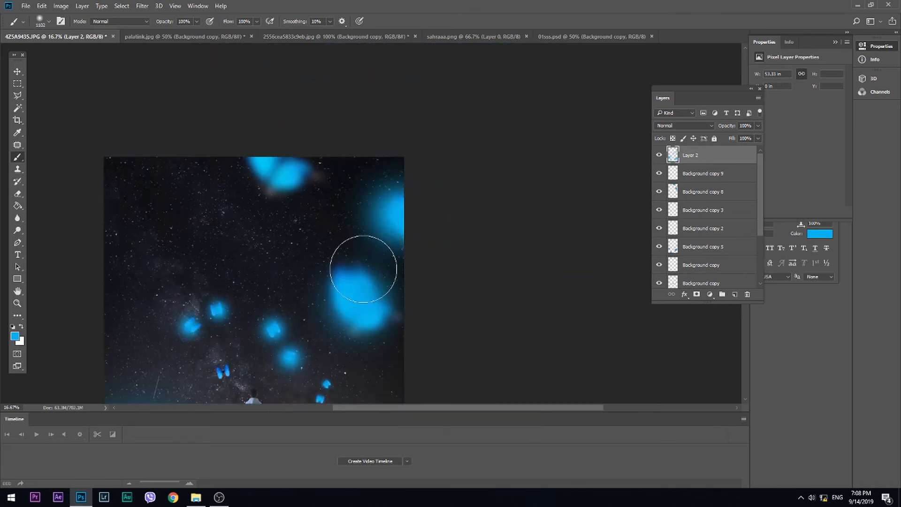
pyautogui.click(274, 170)
# Step: Set the glow layer's blend mode to Screen and its opacity to 66%
pyautogui.hotkey('ctrl', '-')
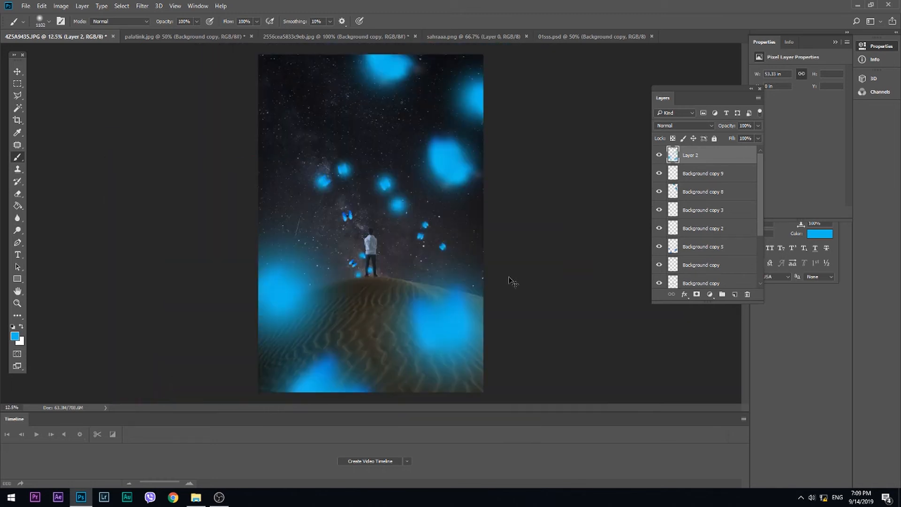
pyautogui.click(683, 126)
pyautogui.click(664, 193)
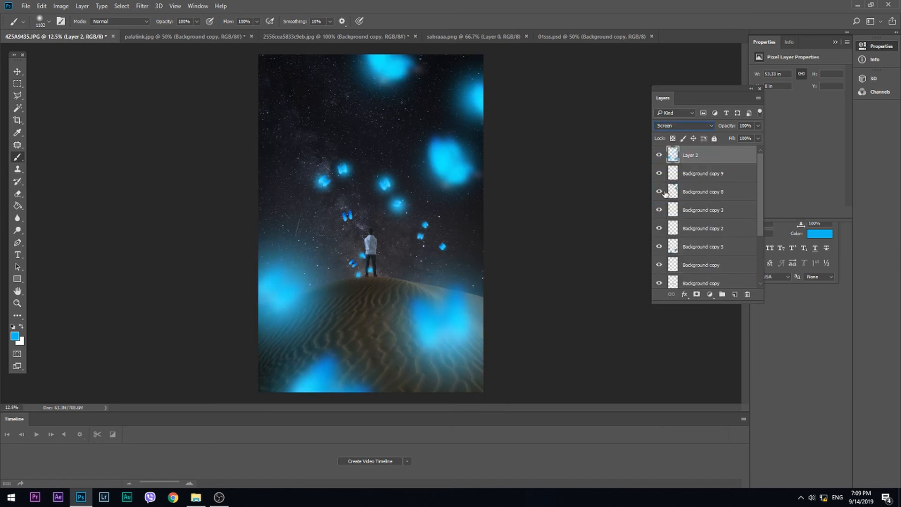
pyautogui.click(756, 126)
pyautogui.moveTo(757, 137); pyautogui.dragTo(743, 138)
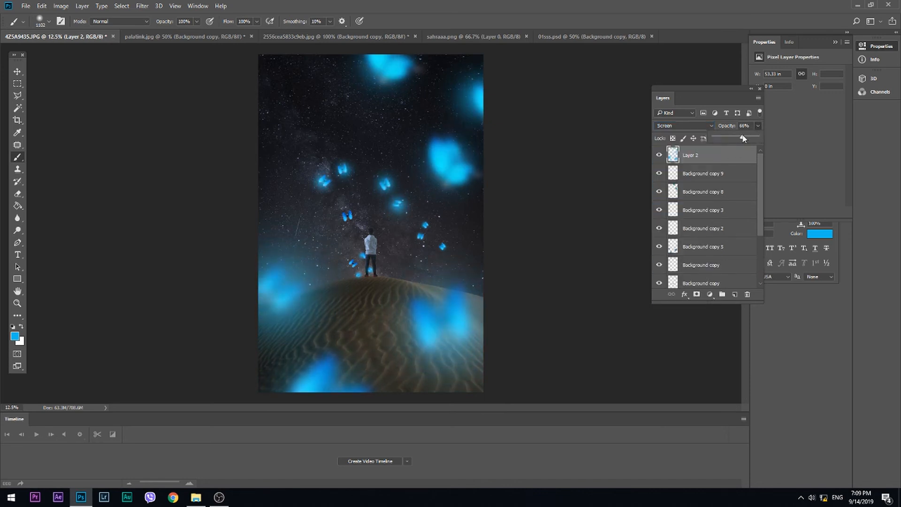
# Step: Step through the glow layer's blend modes and set it to Hard Light
pyautogui.click(709, 126)
pyautogui.click(710, 126)
pyautogui.press('Down')
pyautogui.press('Down')
pyautogui.press('Down')
pyautogui.press('Down')
pyautogui.press('Down')
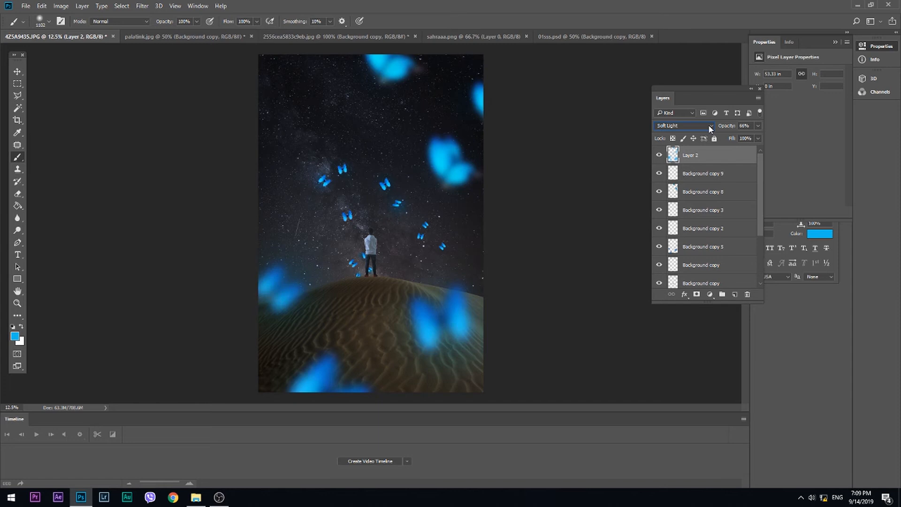
pyautogui.press('Down')
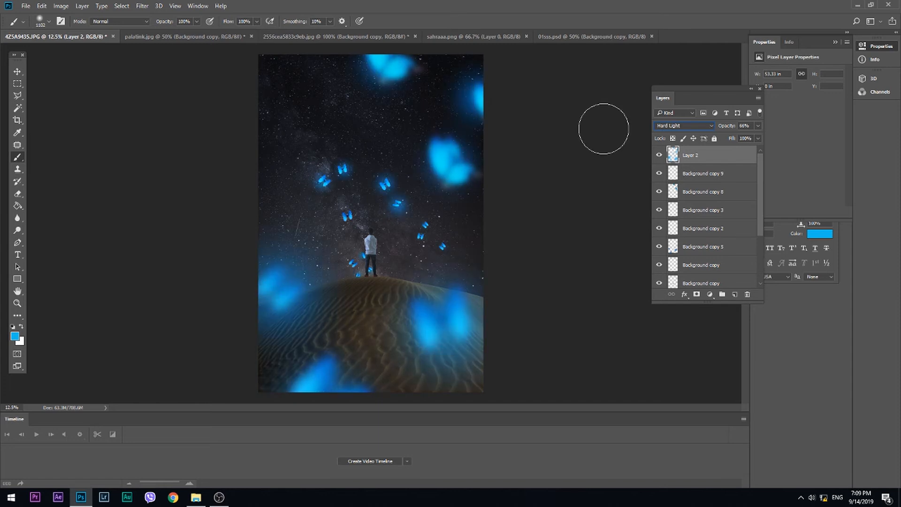
# Step: Paint soft blue glows over the butterfly above the person's head and the small butterflies beside the legs
pyautogui.click(18, 85)
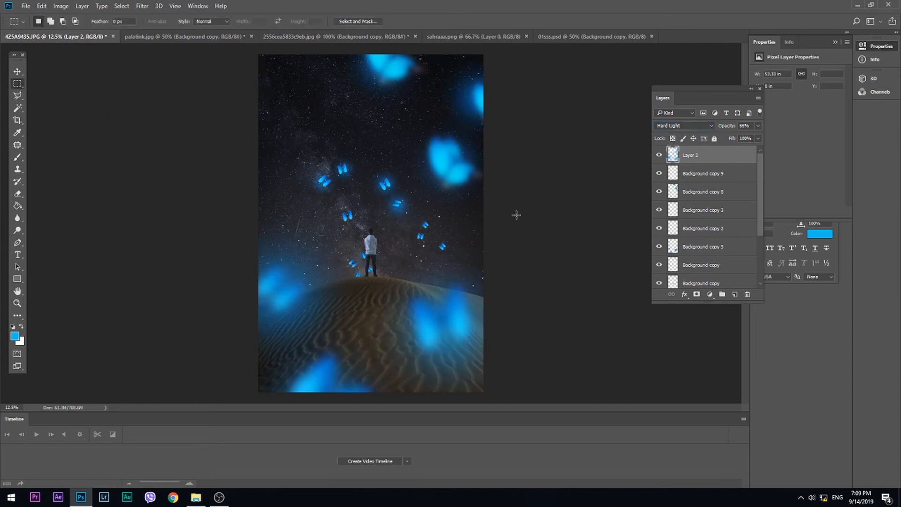
pyautogui.hotkey('ctrl', '+')
pyautogui.hotkey('ctrl', '+')
pyautogui.hotkey('ctrl', '+')
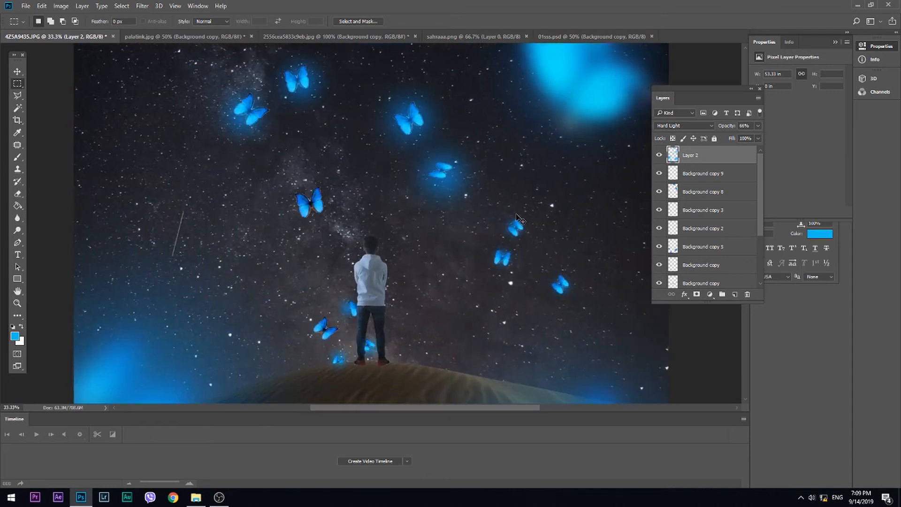
pyautogui.hotkey('ctrl', '-')
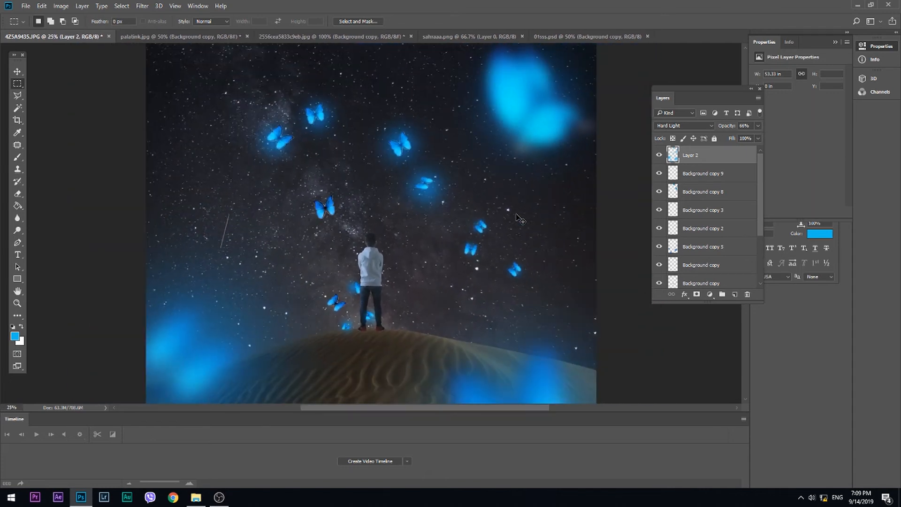
pyautogui.click(18, 157)
pyautogui.rightClick(332, 207)
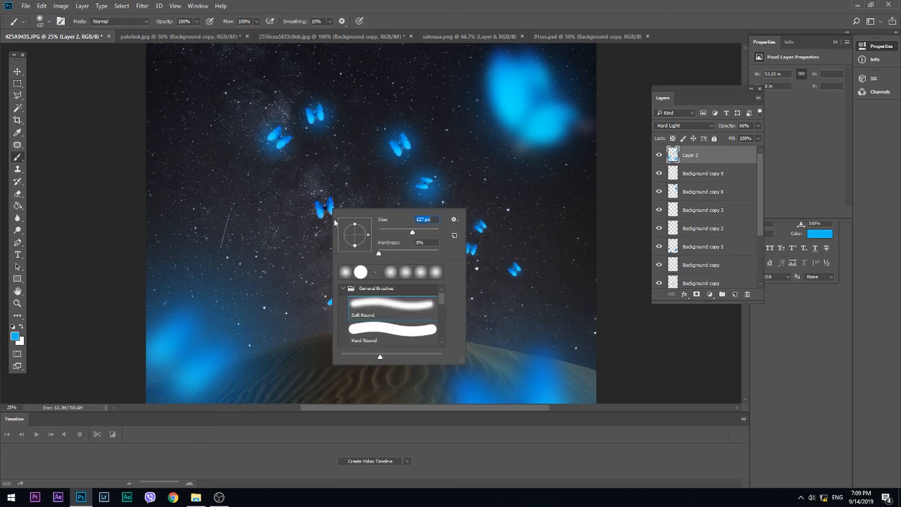
pyautogui.click(326, 207)
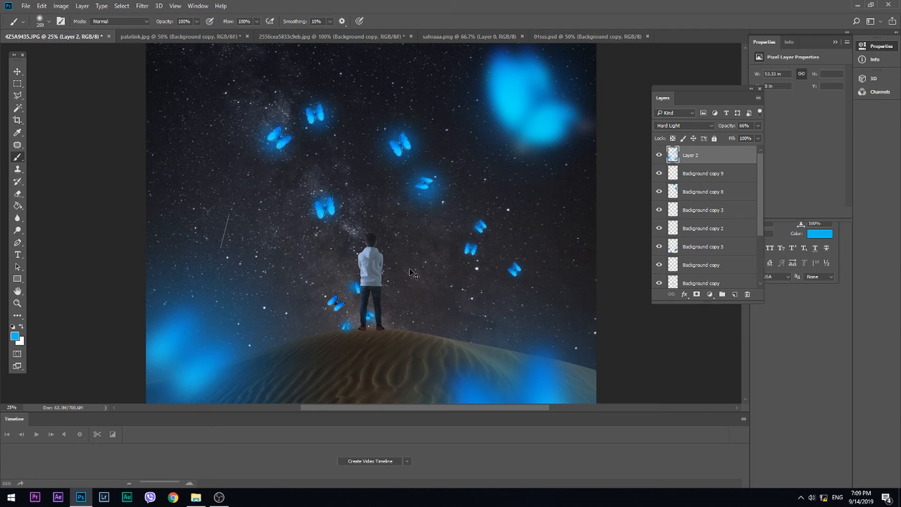
pyautogui.hotkey('ctrl', '-')
pyautogui.click(357, 295)
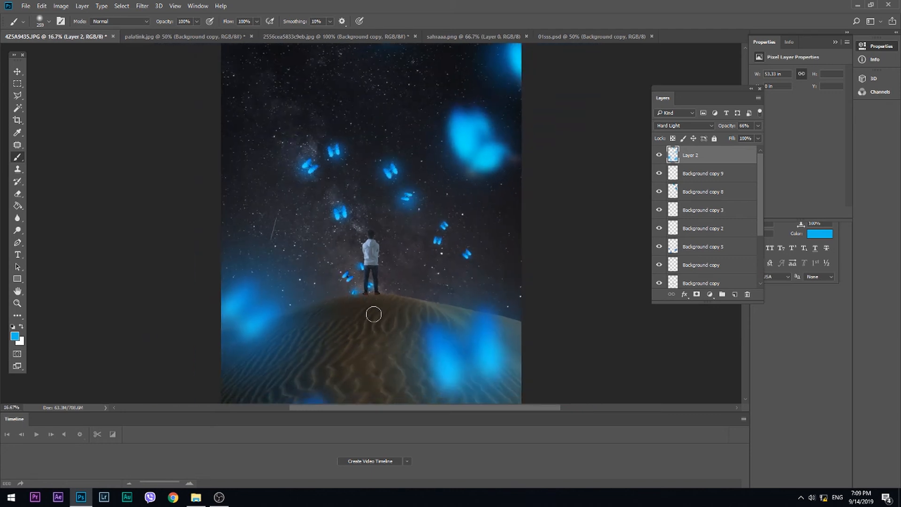
# Step: Merge the glow layer and all the butterfly layers above the person's layer into one layer
pyautogui.hotkey('ctrl', '-')
pyautogui.scroll(-3, 693, 227)
pyautogui.scroll(1, 695, 227)
pyautogui.scroll(-1, 695, 227)
pyautogui.click(700, 230)
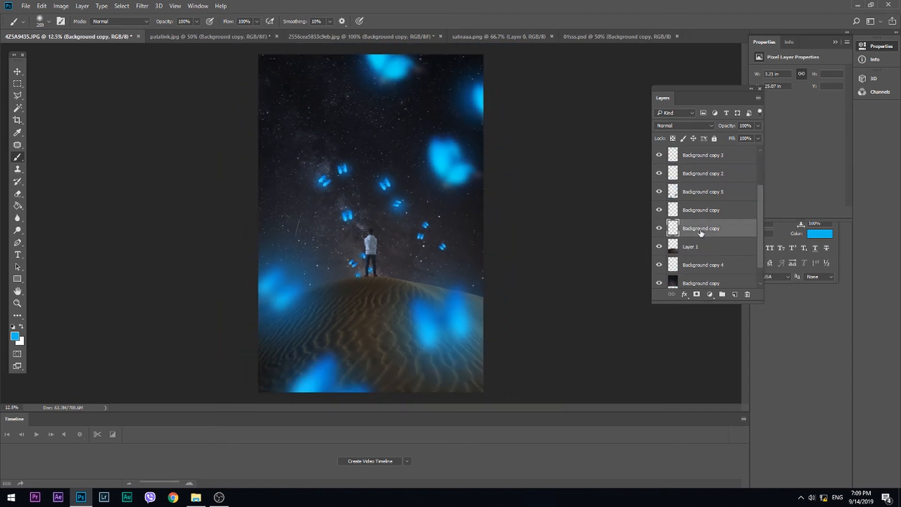
pyautogui.click(659, 228)
pyautogui.click(659, 228)
pyautogui.click(690, 217)
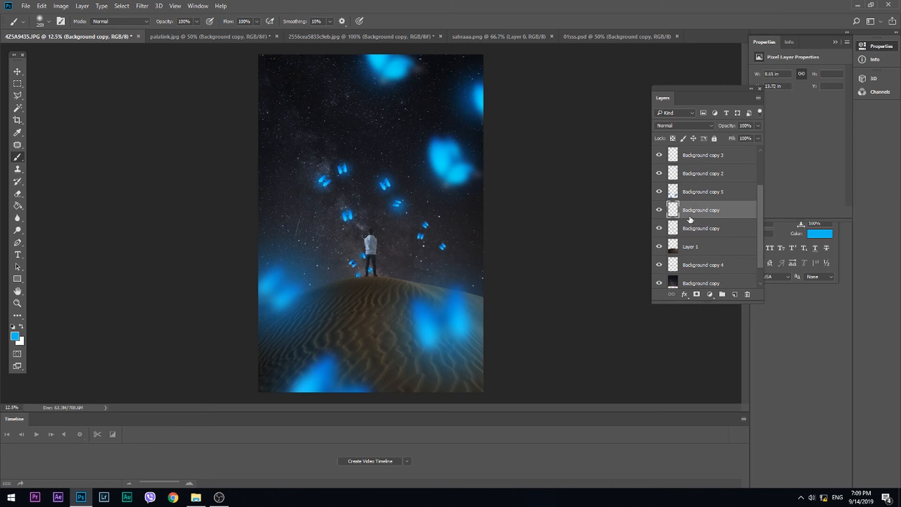
pyautogui.scroll(3, 690, 219)
pyautogui.keyDown('shift'); pyautogui.click(695, 158); pyautogui.keyUp('shift')
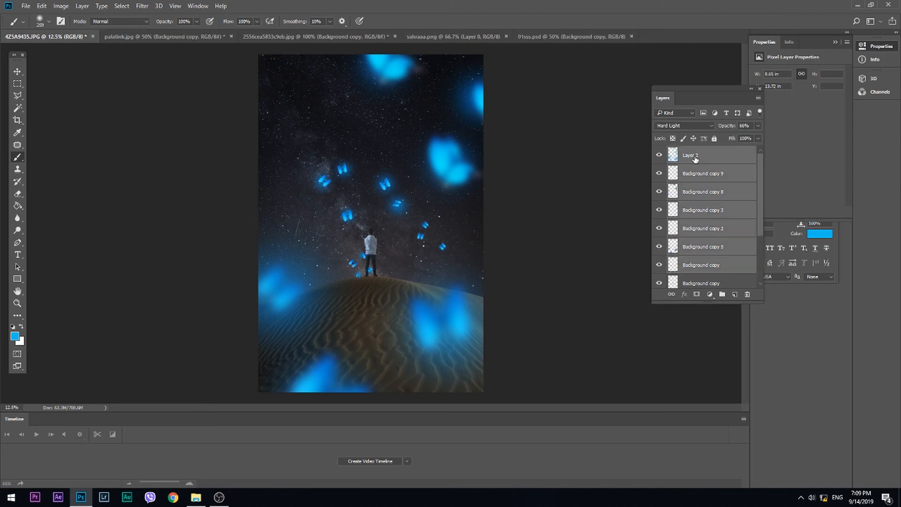
pyautogui.hotkey('ctrl', 'e')
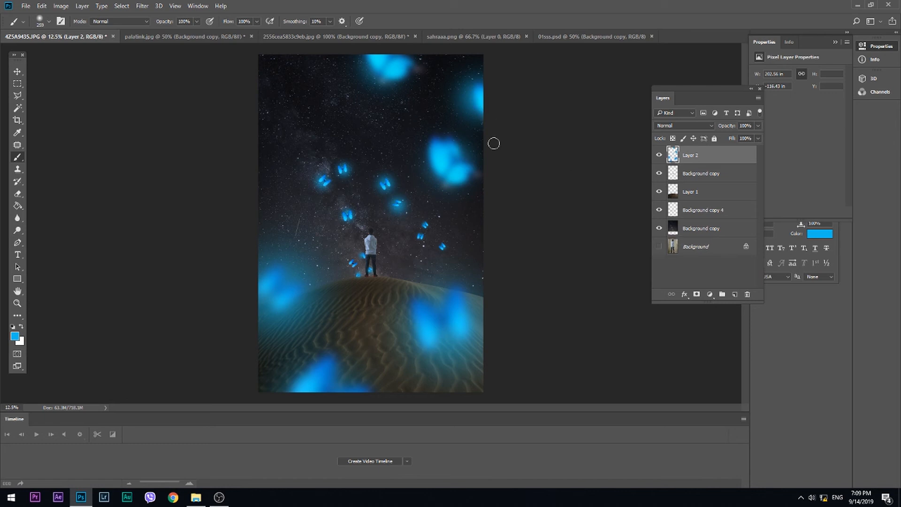
# Step: Bring the group of seven butterflies from palatink.jpg into the composite and place it in the upper sky
pyautogui.click(558, 38)
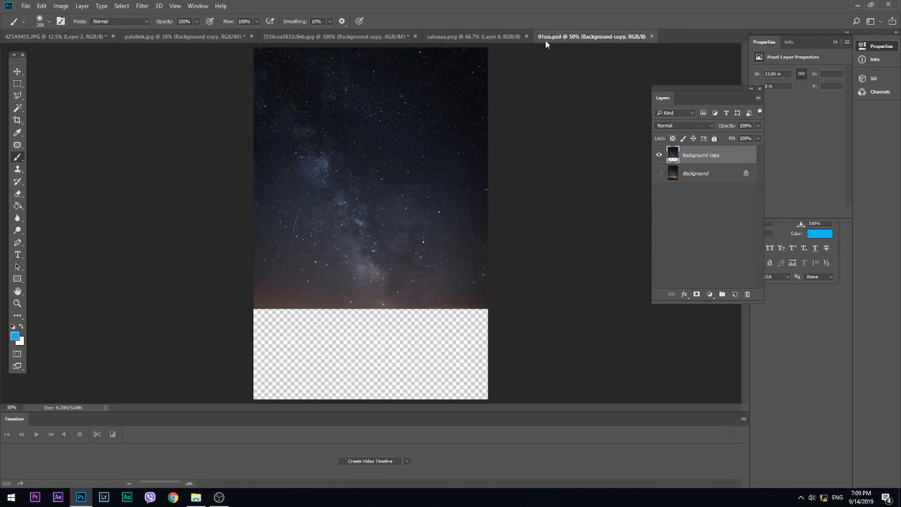
pyautogui.click(504, 38)
pyautogui.click(388, 38)
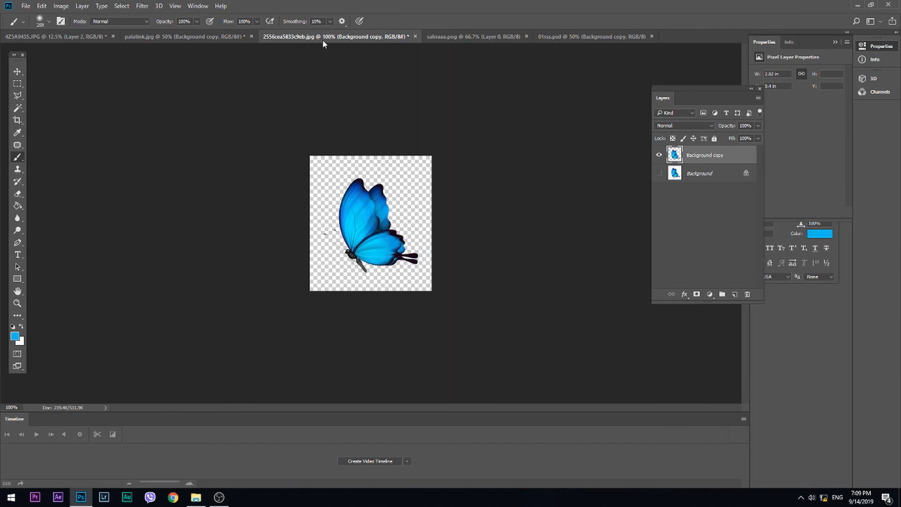
pyautogui.click(229, 36)
pyautogui.click(18, 71)
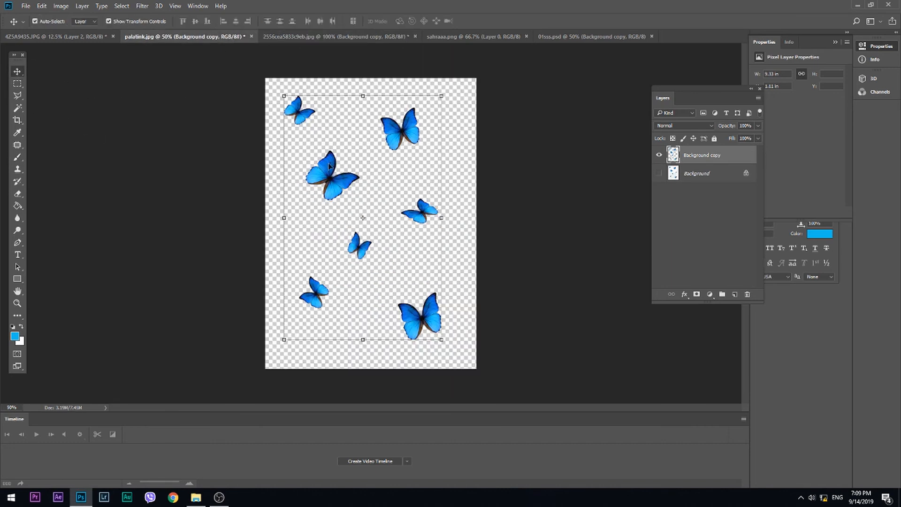
pyautogui.moveTo(409, 135); pyautogui.dragTo(347, 168)
pyautogui.moveTo(347, 136); pyautogui.dragTo(375, 121)
# Step: Apply a Gaussian Blur with a radius of 5.4 pixels to the added butterfly group
pyautogui.click(142, 6)
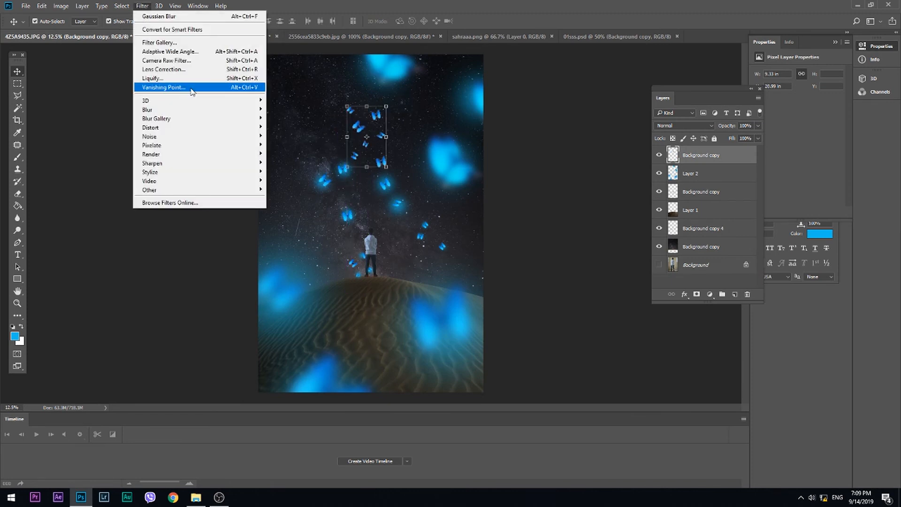
pyautogui.moveTo(188, 105)
pyautogui.click(290, 145)
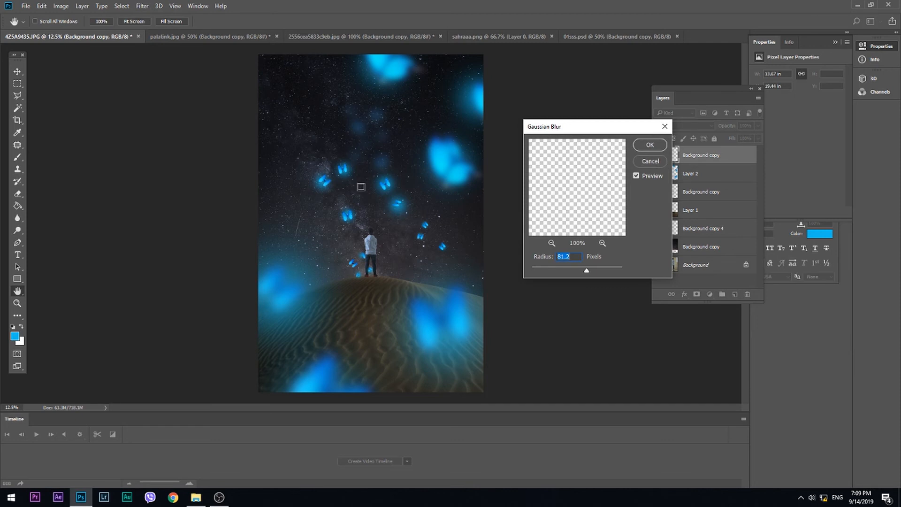
pyautogui.click(558, 271)
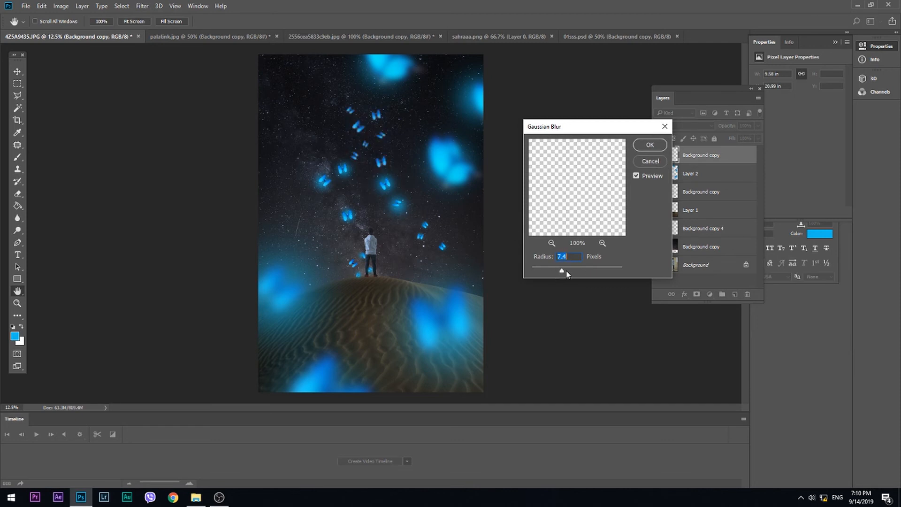
pyautogui.click(558, 268)
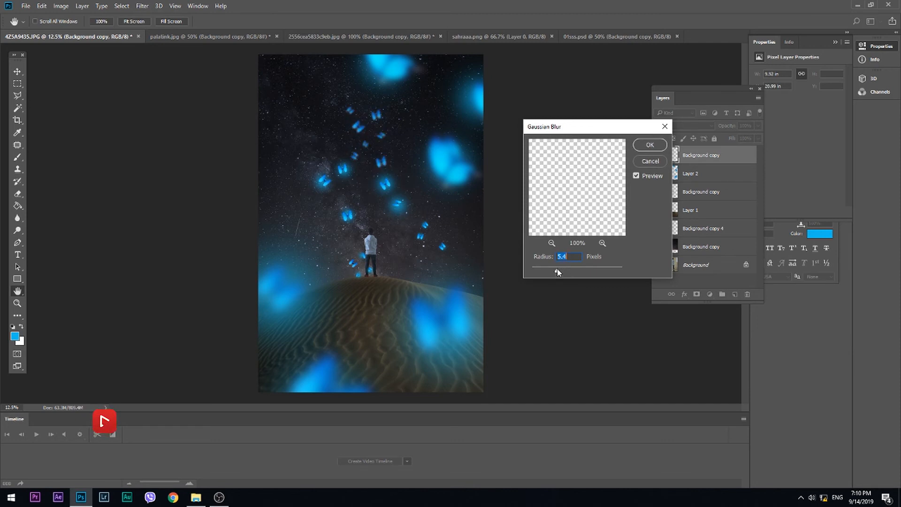
pyautogui.click(650, 145)
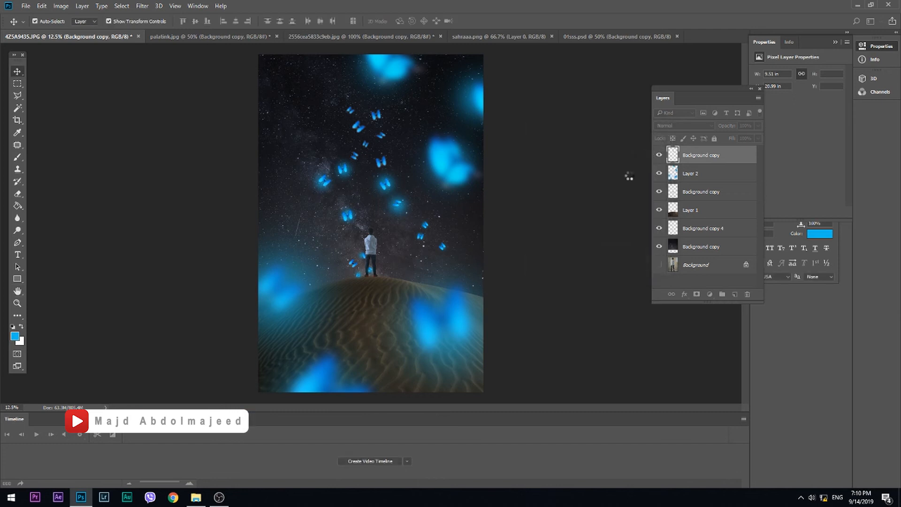
# Step: Add two empty layers above the added butterfly group
pyautogui.click(696, 178)
pyautogui.click(697, 162)
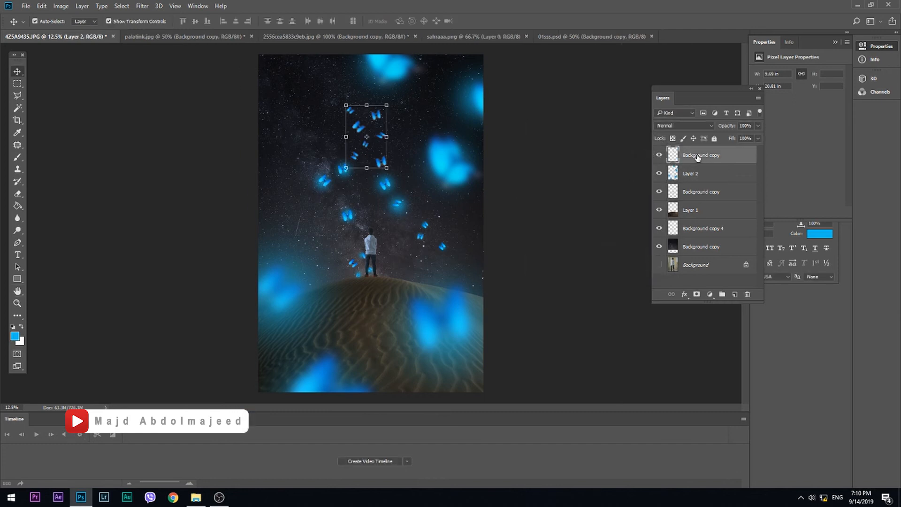
pyautogui.click(735, 293)
pyautogui.click(17, 193)
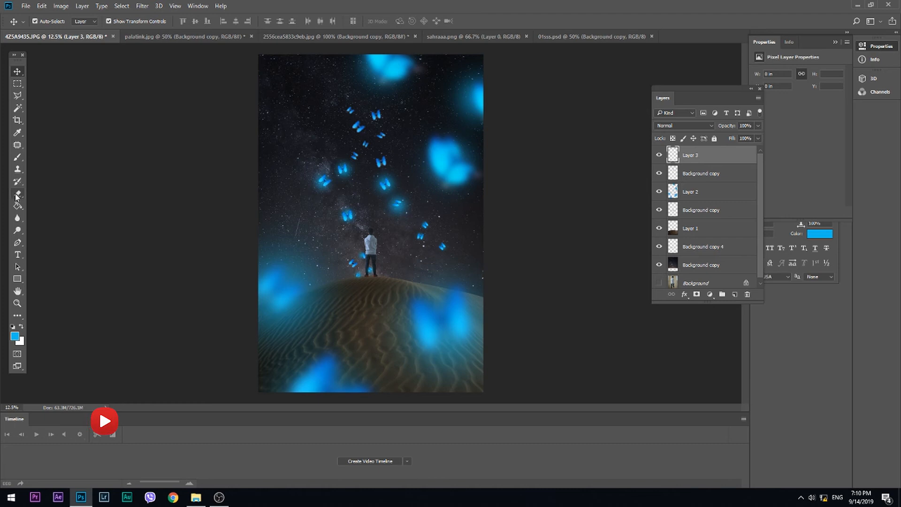
pyautogui.scroll(3, 352, 150)
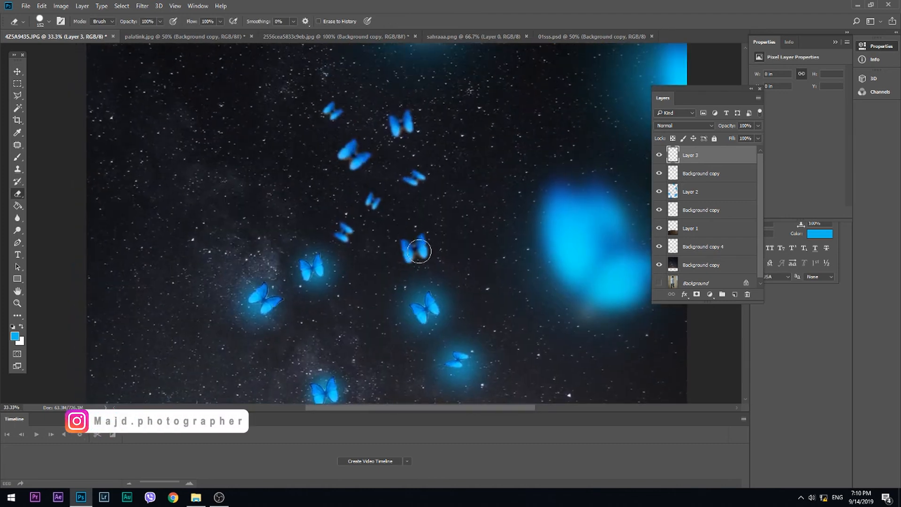
pyautogui.click(735, 294)
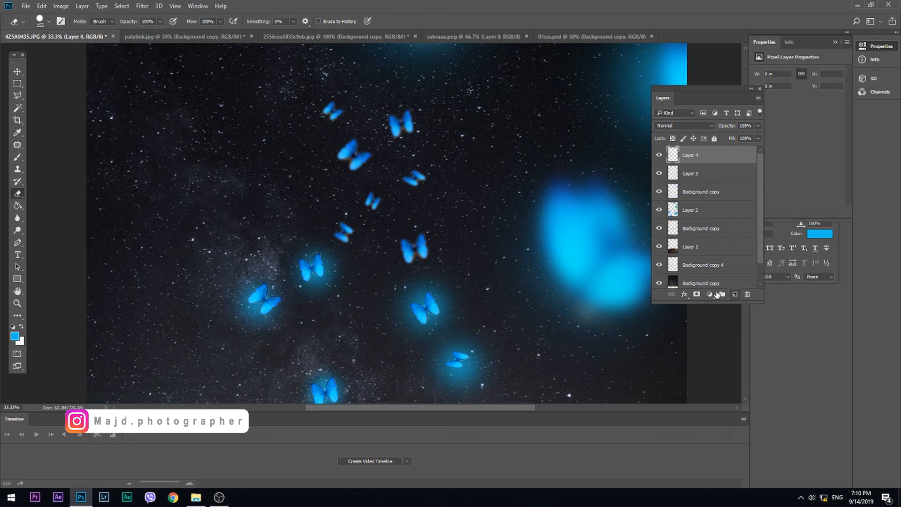
# Step: Paint soft blue glows with the Brush over the seven added butterflies on the topmost layer
pyautogui.press('b')
pyautogui.click(414, 248)
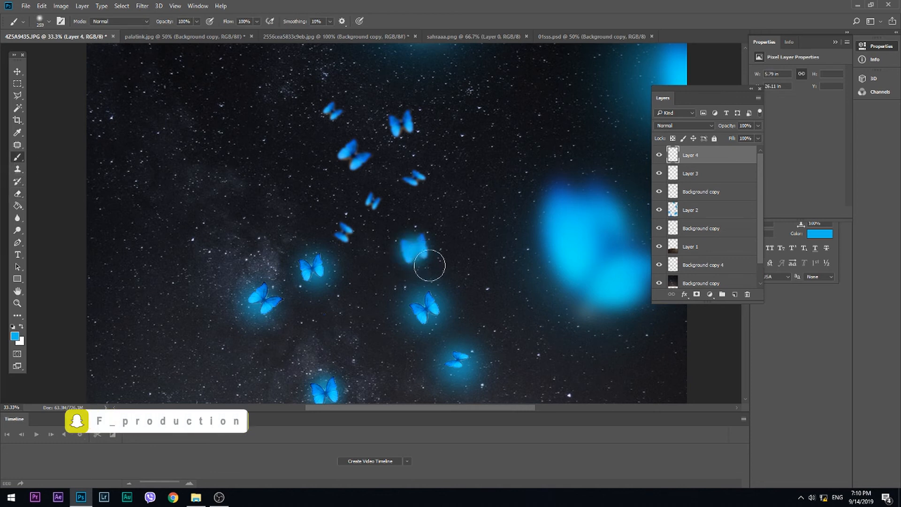
pyautogui.click(345, 233)
pyautogui.click(380, 209)
pyautogui.click(417, 182)
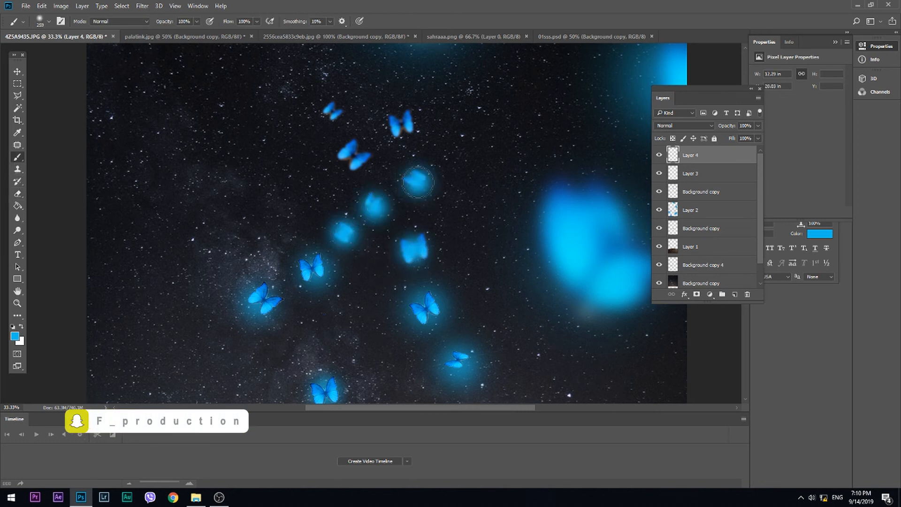
pyautogui.click(406, 128)
pyautogui.click(358, 154)
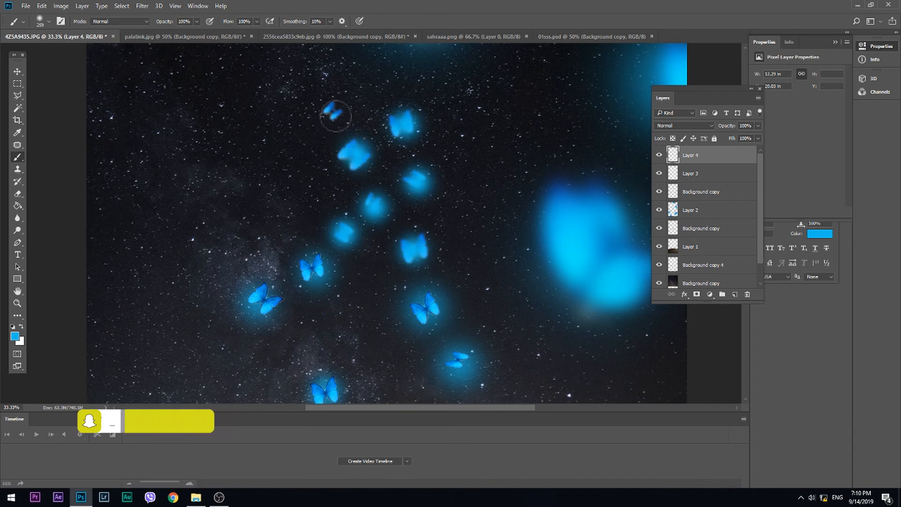
pyautogui.click(335, 116)
# Step: Set the new glow layer's blend mode to Linear Light and its opacity to 64%
pyautogui.click(683, 126)
pyautogui.click(683, 127)
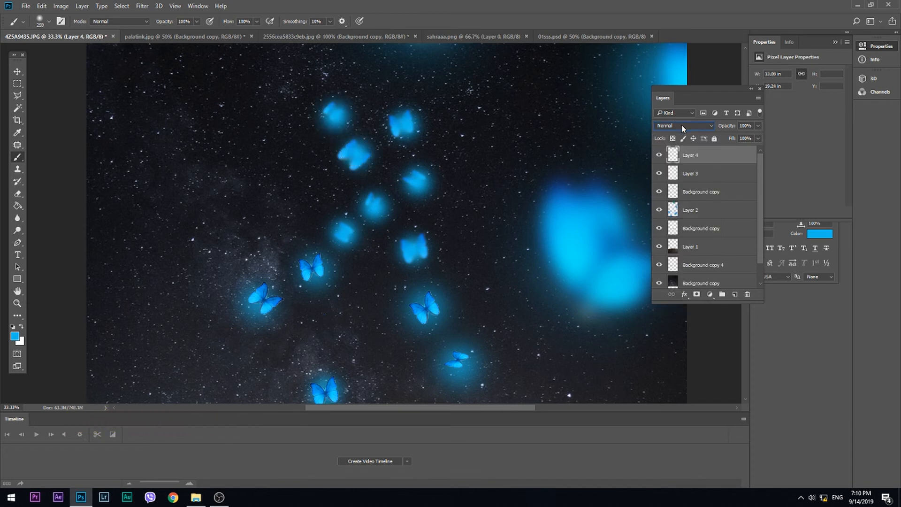
pyautogui.scroll(-12, 683, 127)
pyautogui.scroll(-3, 683, 128)
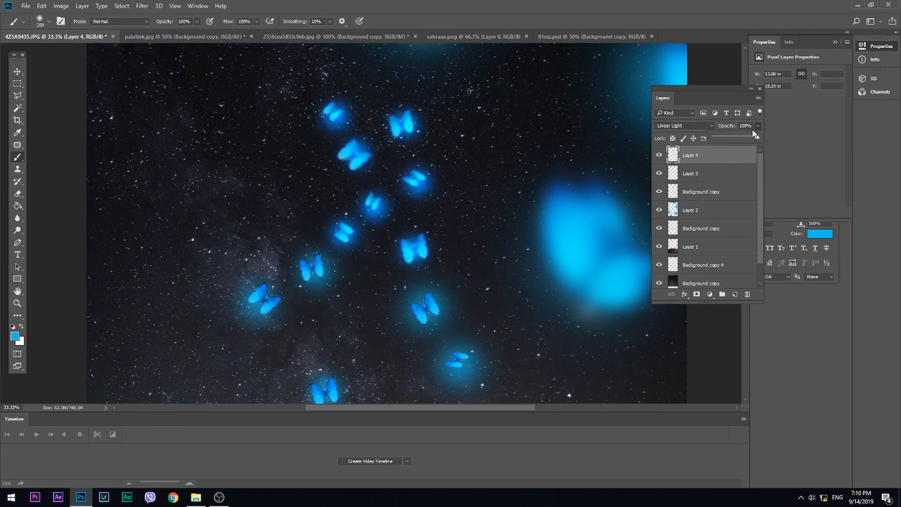
pyautogui.moveTo(754, 135); pyautogui.dragTo(741, 138)
pyautogui.click(712, 154)
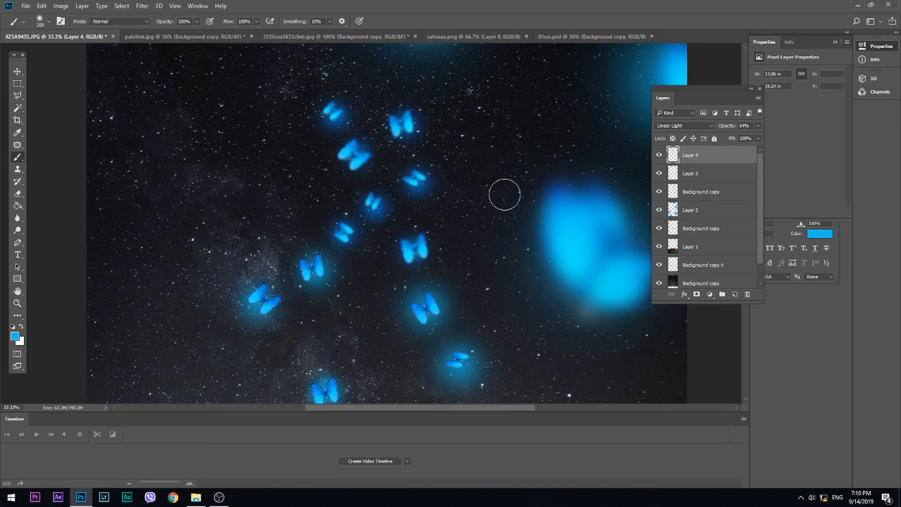
pyautogui.scroll(1, 505, 195)
pyautogui.scroll(-2, 505, 195)
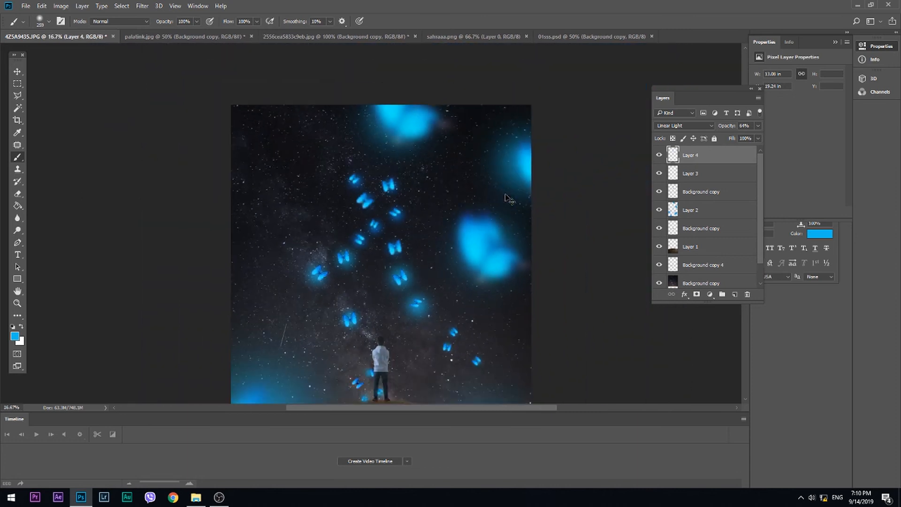
pyautogui.scroll(-1, 506, 198)
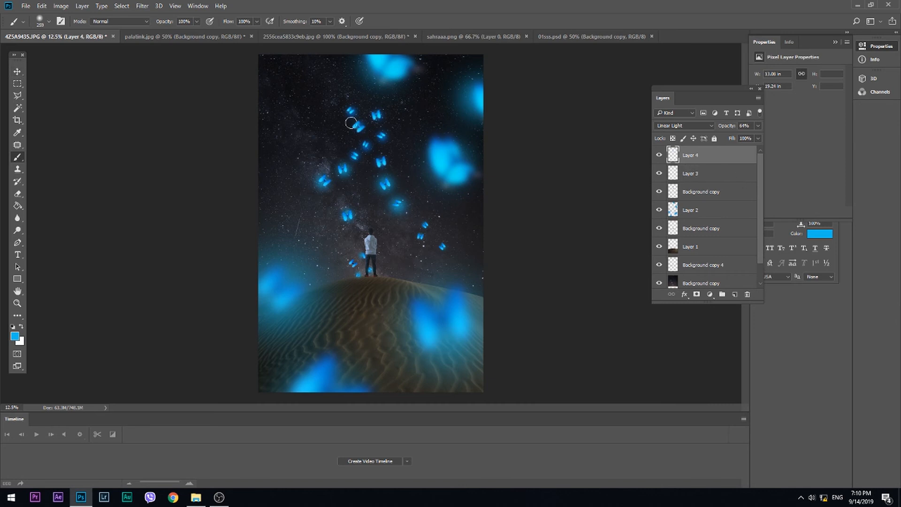
pyautogui.click(17, 72)
pyautogui.moveTo(371, 115); pyautogui.dragTo(322, 109)
pyautogui.hotkey('ctrl', 'z')
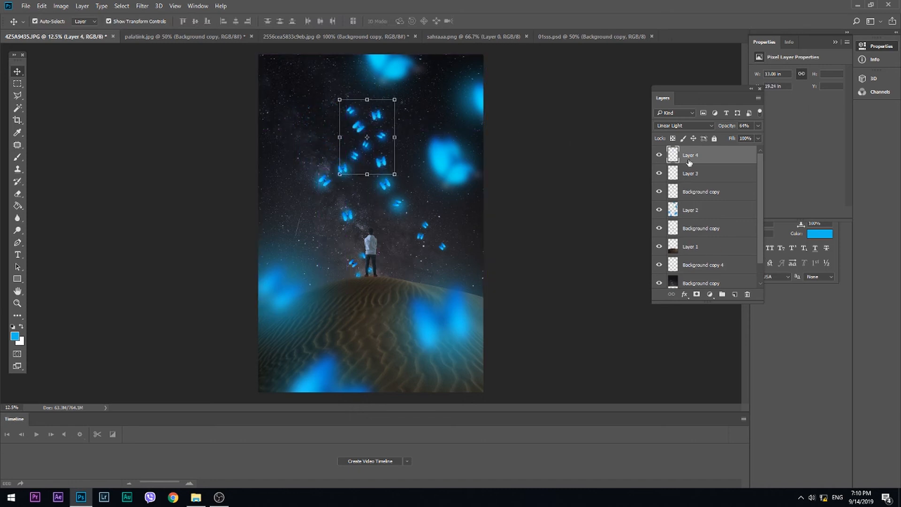
# Step: Merge the new glow layer, the empty layer below it and the added butterfly group into one layer
pyautogui.keyDown('shift'); pyautogui.click(702, 177); pyautogui.keyUp('shift')
pyautogui.hotkey('ctrl', 'e')
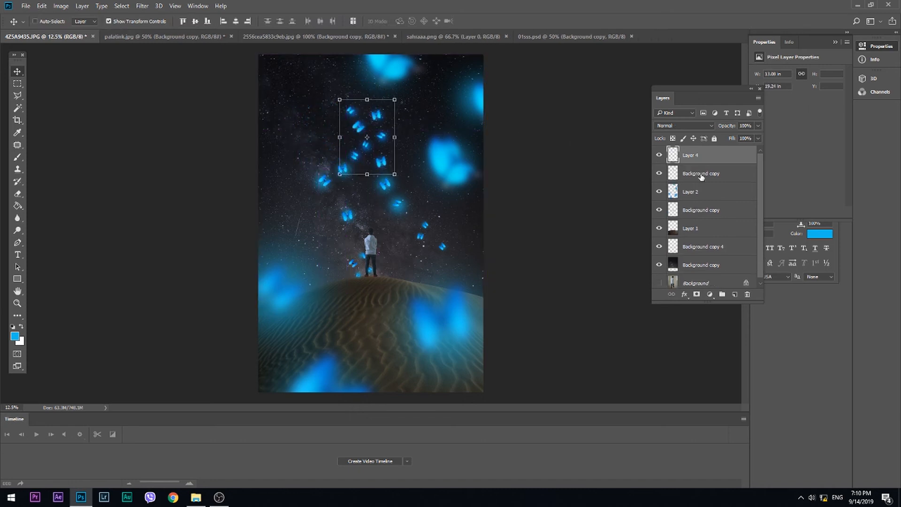
pyautogui.moveTo(364, 132); pyautogui.dragTo(296, 75)
pyautogui.hotkey('ctrl', 'z')
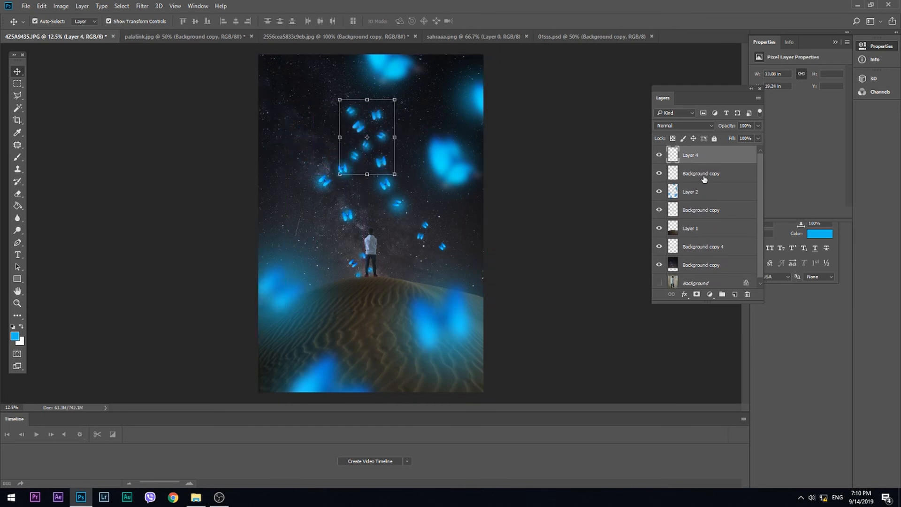
pyautogui.click(704, 178)
pyautogui.keyDown('ctrl'); pyautogui.click(695, 156); pyautogui.keyUp('ctrl')
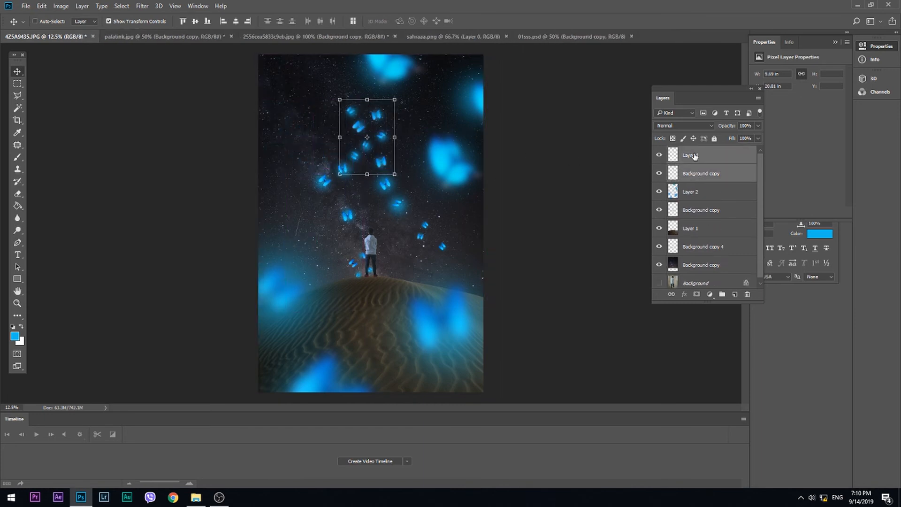
pyautogui.hotkey('ctrl', 'e')
# Step: Duplicate the merged glowing butterfly group, then rotate, enlarge and place the copy at the upper edge of the sky
pyautogui.moveTo(353, 157); pyautogui.dragTo(284, 151)
pyautogui.hotkey('ctrl', 't')
pyautogui.moveTo(336, 178); pyautogui.dragTo(305, 192)
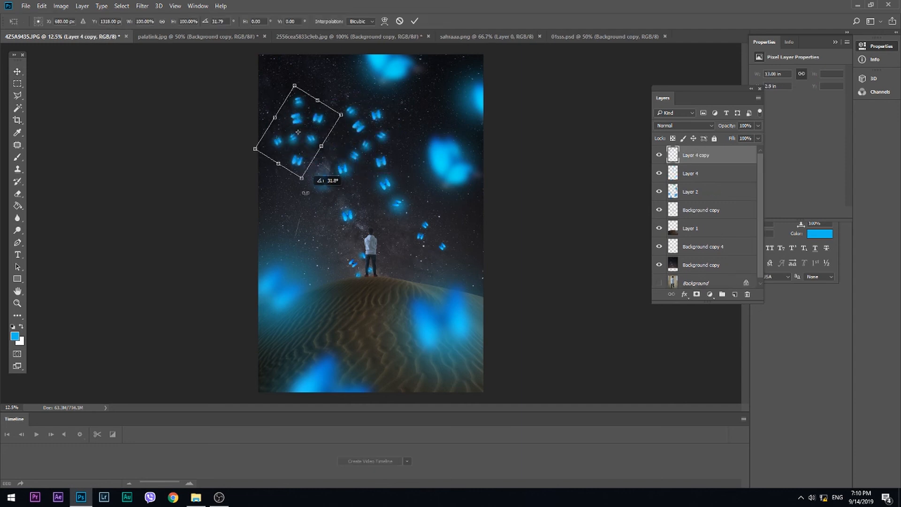
pyautogui.moveTo(342, 115); pyautogui.dragTo(379, 100)
pyautogui.moveTo(339, 142); pyautogui.dragTo(350, 96)
pyautogui.press('Return')
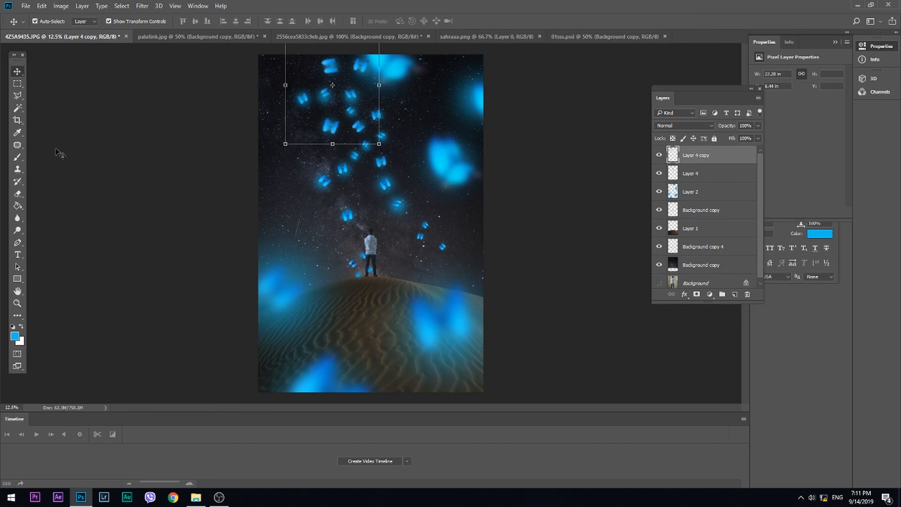
# Step: Erase the two butterflies on the left side of the enlarged copy with the Hard Round eraser
pyautogui.click(18, 192)
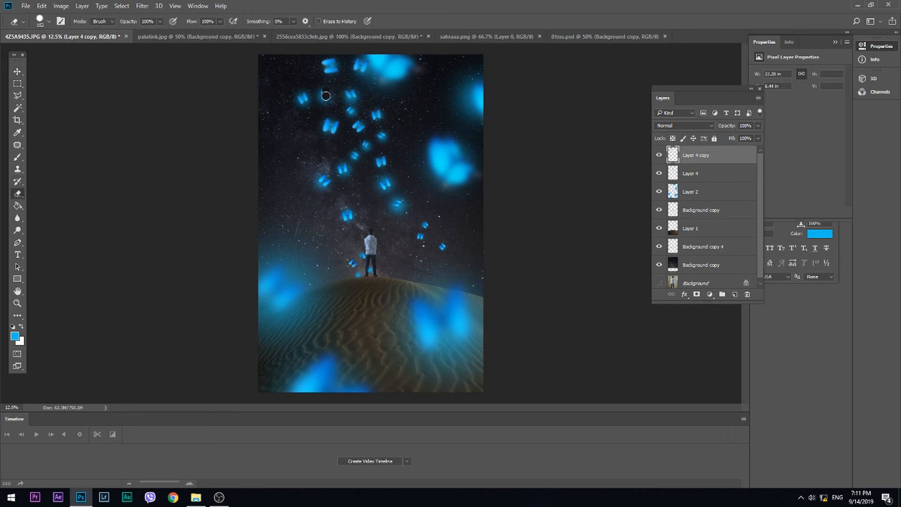
pyautogui.rightClick(353, 102)
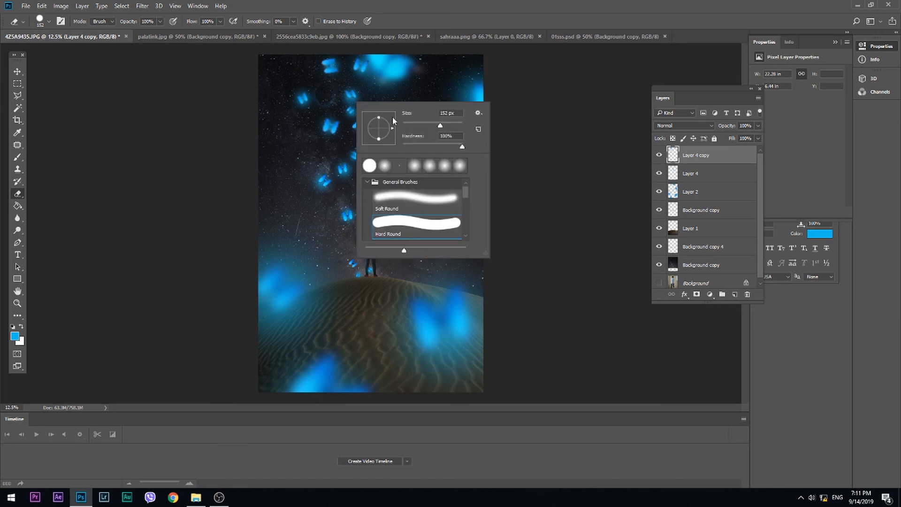
pyautogui.press('Escape')
# Step: Duplicate the layer of large blurred butterflies and position the copy so more of them appear along the image's left edge
pyautogui.press('v')
pyautogui.keyDown('alt'); pyautogui.moveTo(399, 204); pyautogui.dragTo(358, 204); pyautogui.keyUp('alt')
pyautogui.hotkey('ctrl', '-')
pyautogui.hotkey('ctrl', '-')
pyautogui.hotkey('ctrl', '-')
pyautogui.moveTo(453, 124); pyautogui.dragTo(354, 171)
pyautogui.scroll(-2, 424, 216)
pyautogui.press('m')
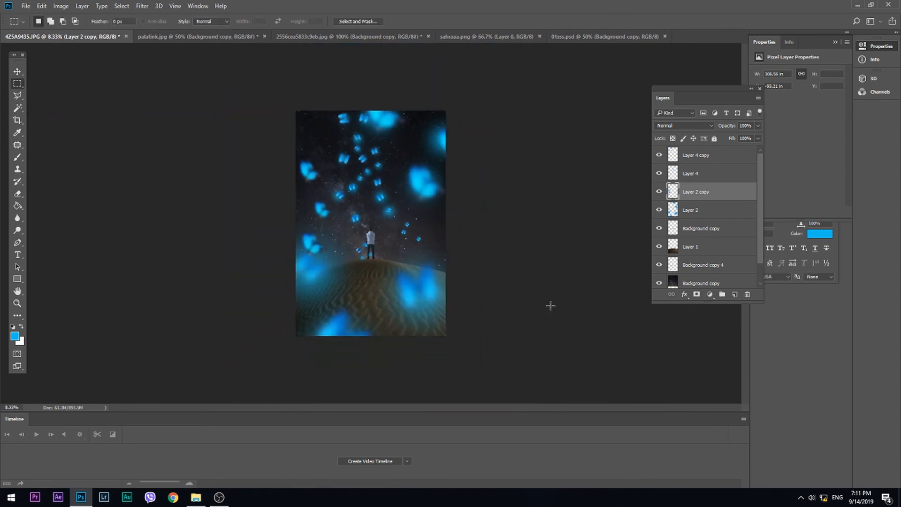
pyautogui.scroll(1, 549, 305)
# Step: Duplicate the small glowing butterfly group into the sky right of the person and erase surplus butterflies, keeping four
pyautogui.press('v')
pyautogui.keyDown('ctrl'); pyautogui.click(358, 125); pyautogui.keyUp('ctrl')
pyautogui.moveTo(359, 118); pyautogui.dragTo(441, 215)
pyautogui.press('e')
pyautogui.moveTo(425, 266)
pyautogui.mouseDown()
pyautogui.moveTo(445, 249)
pyautogui.moveTo(446, 230)
pyautogui.moveTo(424, 204)
pyautogui.mouseUp()
# Step: Delete the extra four-butterfly copy and shift the original small butterfly group slightly right in the upper sky
pyautogui.press('v')
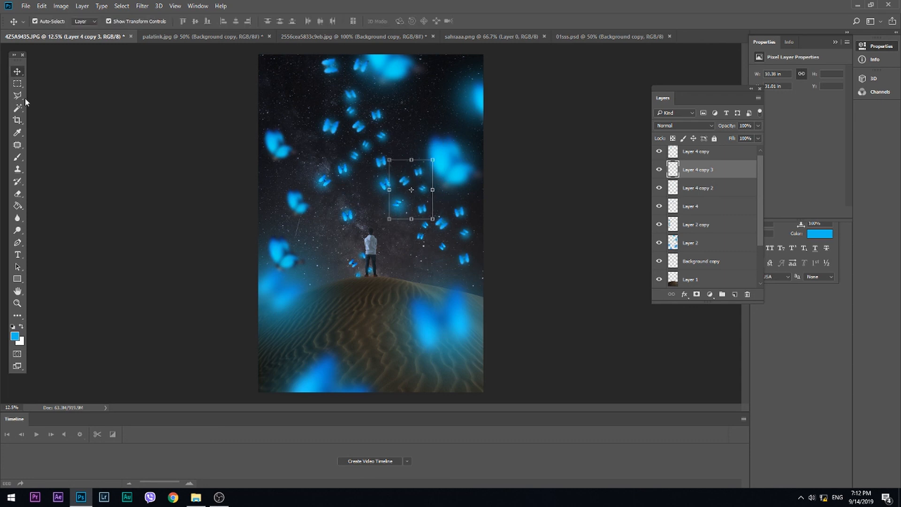
pyautogui.press('Delete')
pyautogui.press('m')
pyautogui.press('v')
pyautogui.moveTo(358, 126); pyautogui.dragTo(384, 126)
pyautogui.press('m')
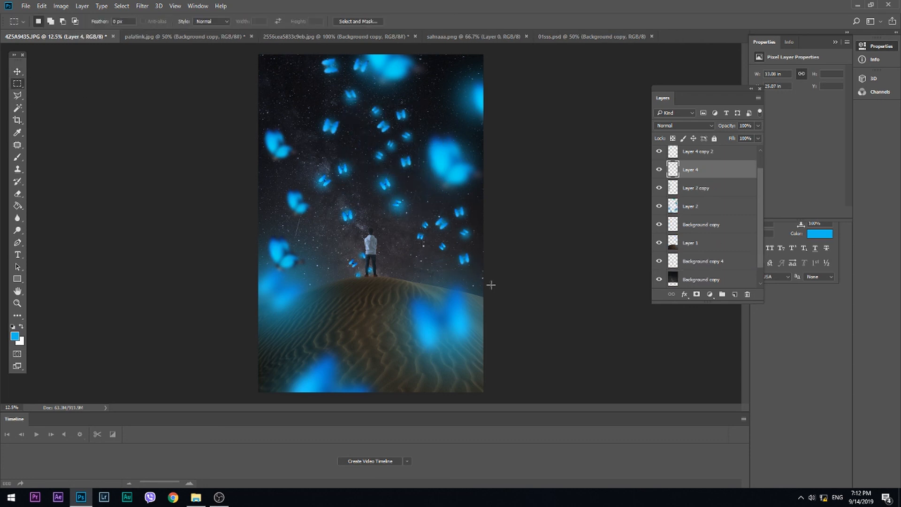
# Step: Merge all layers above the hidden Background layer into one layer
pyautogui.scroll(-1, 490, 285)
pyautogui.scroll(-1, 697, 263)
pyautogui.click(697, 267)
pyautogui.scroll(2, 698, 263)
pyautogui.keyDown('shift'); pyautogui.click(707, 161); pyautogui.keyUp('shift')
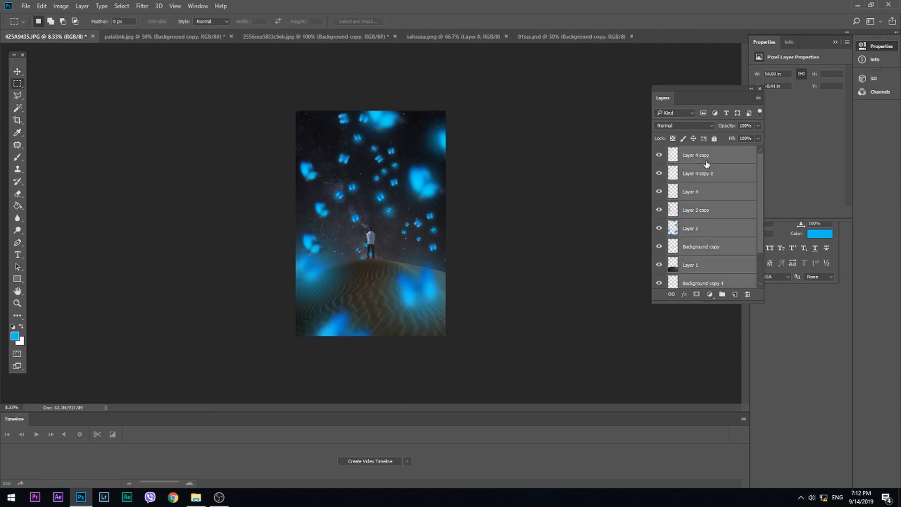
pyautogui.hotkey('ctrl', 'e')
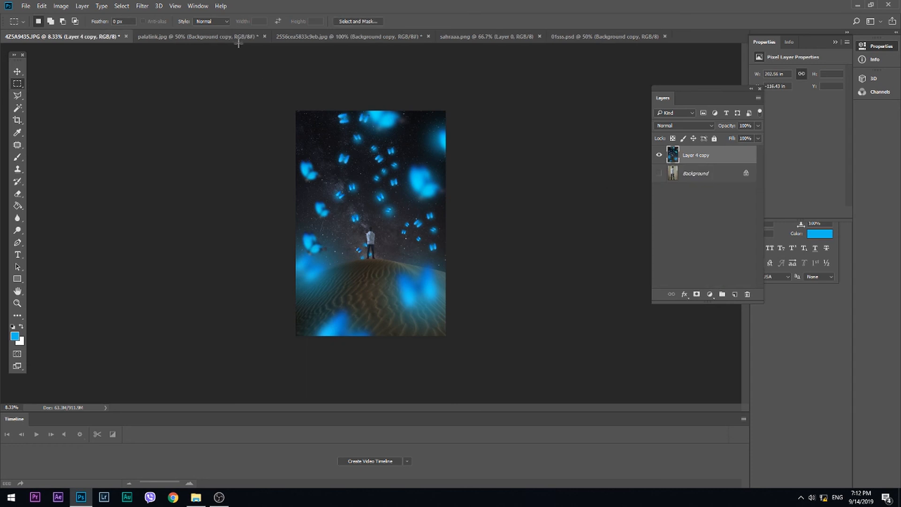
# Step: Open Camera Raw on the merged layer and set temperature -4, exposure +0.40, contrast -13, highlights -14, shadows +1, whites -8, clarity +7 and vibrance +3
pyautogui.click(143, 6)
pyautogui.click(202, 61)
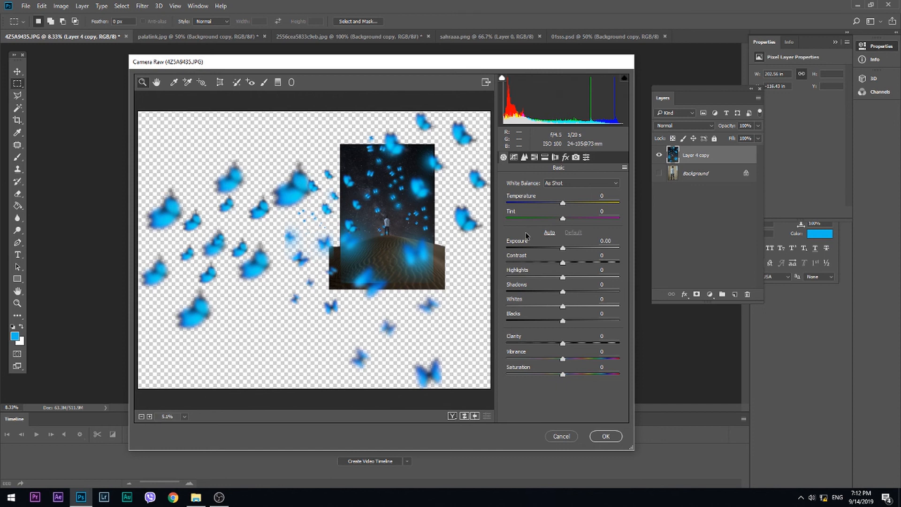
pyautogui.moveTo(563, 202); pyautogui.dragTo(561, 204)
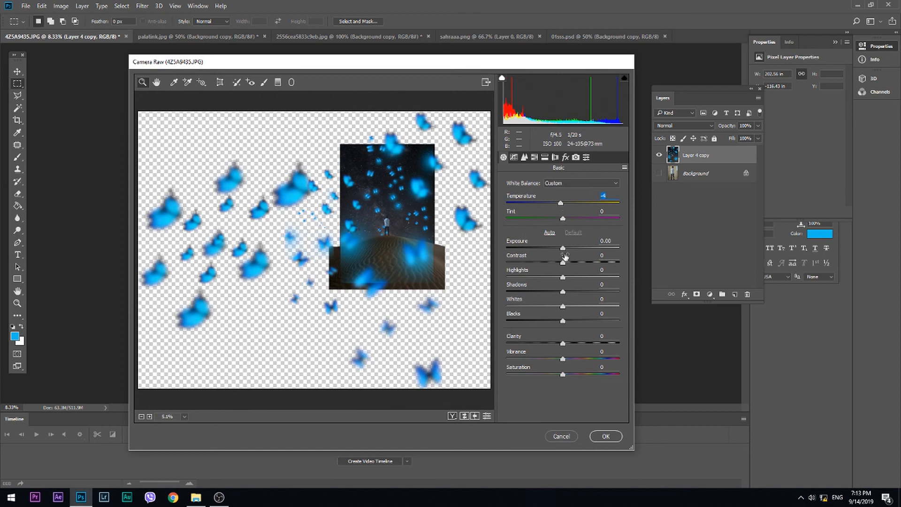
pyautogui.moveTo(565, 252); pyautogui.dragTo(559, 306)
pyautogui.moveTo(561, 343); pyautogui.dragTo(565, 360)
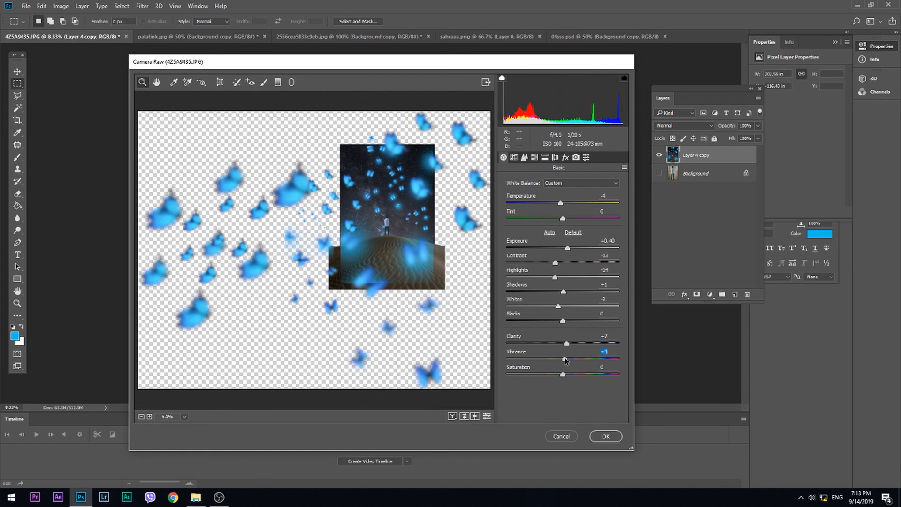
# Step: Shift the blues hue toward aqua, adjust the yellows and greens hues and the blues saturation, and apply the Camera Raw filter
pyautogui.click(534, 158)
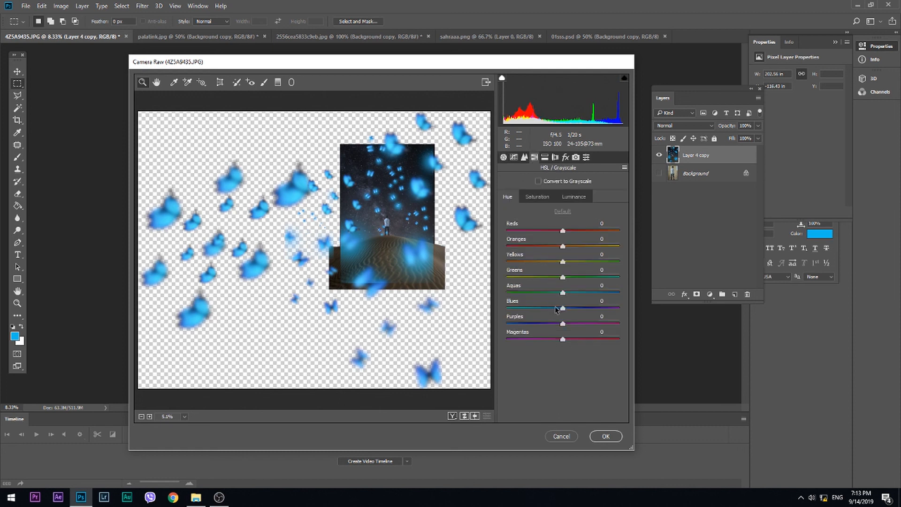
pyautogui.moveTo(556, 308); pyautogui.dragTo(552, 306)
pyautogui.moveTo(562, 261); pyautogui.dragTo(579, 278)
pyautogui.click(537, 196)
pyautogui.moveTo(569, 308); pyautogui.dragTo(568, 308)
pyautogui.click(604, 437)
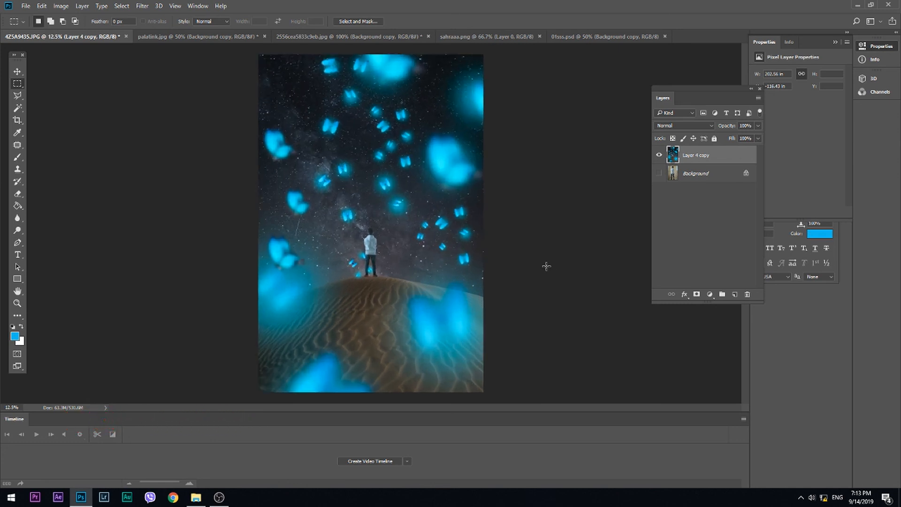
# Step: Select the Brush and set the foreground colour to a near-black blue for the shadow under the person
pyautogui.hotkey('ctrl', '+')
pyautogui.hotkey('ctrl', '+')
pyautogui.hotkey('ctrl', '+')
pyautogui.hotkey('ctrl', '+')
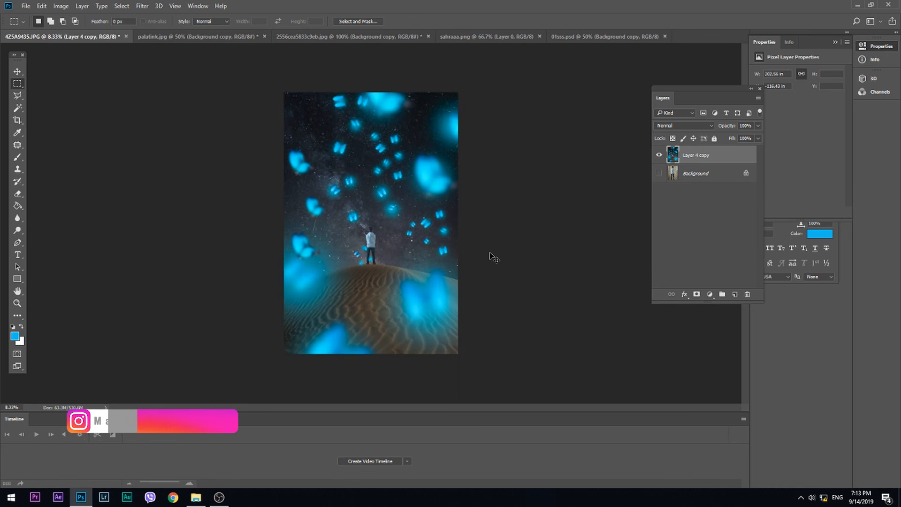
pyautogui.moveTo(484, 312); pyautogui.dragTo(446, 162)
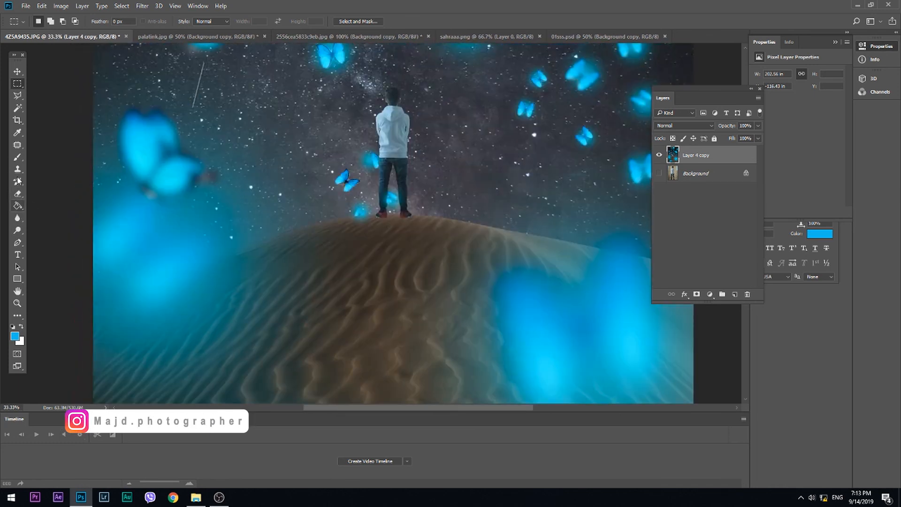
pyautogui.click(17, 157)
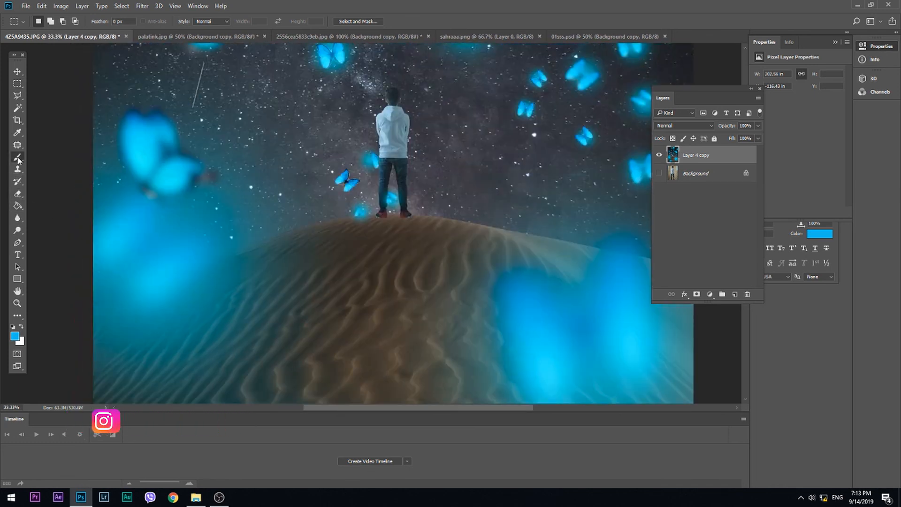
pyautogui.click(19, 341)
pyautogui.click(727, 246)
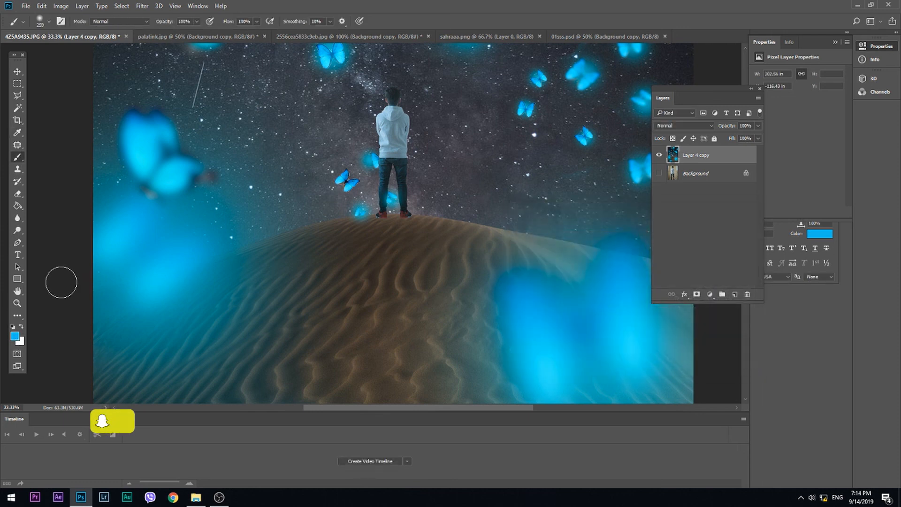
pyautogui.click(15, 335)
pyautogui.click(606, 287)
pyautogui.click(610, 331)
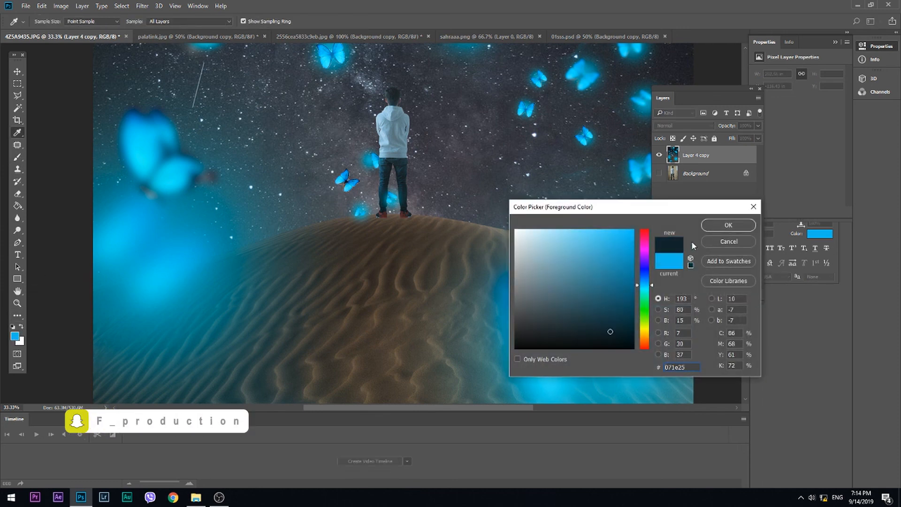
pyautogui.click(728, 225)
# Step: Add an empty layer above the merged image and paint soft dark patches beneath the person's feet with the Soft Round brush
pyautogui.press('b')
pyautogui.rightClick(452, 231)
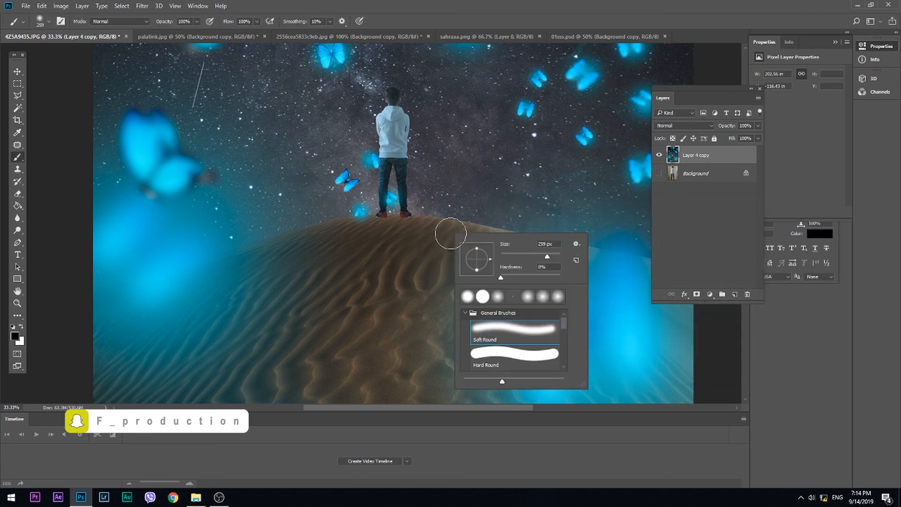
pyautogui.click(532, 255)
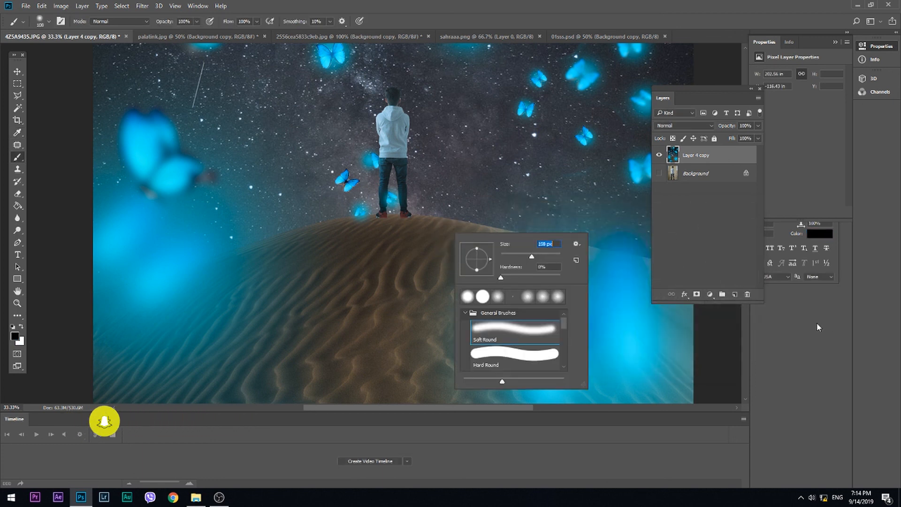
pyautogui.click(742, 296)
pyautogui.click(736, 295)
pyautogui.rightClick(414, 234)
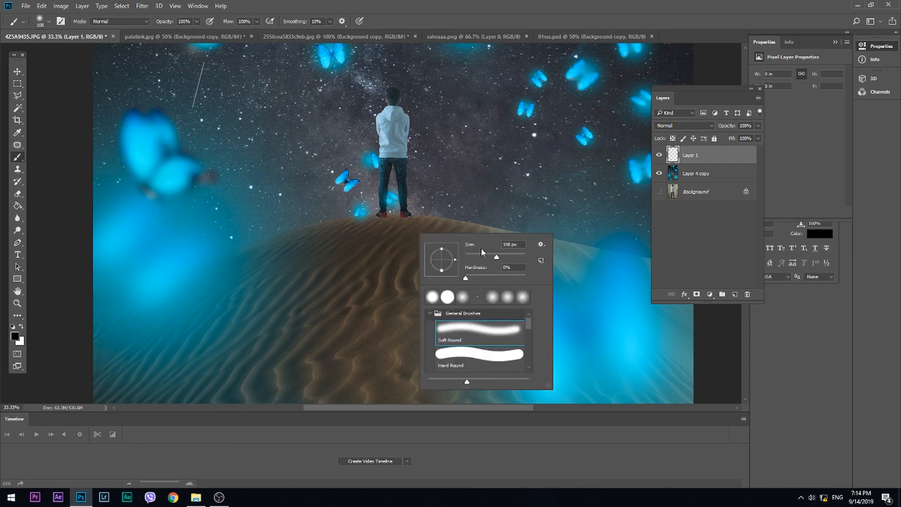
pyautogui.moveTo(415, 224); pyautogui.dragTo(390, 226)
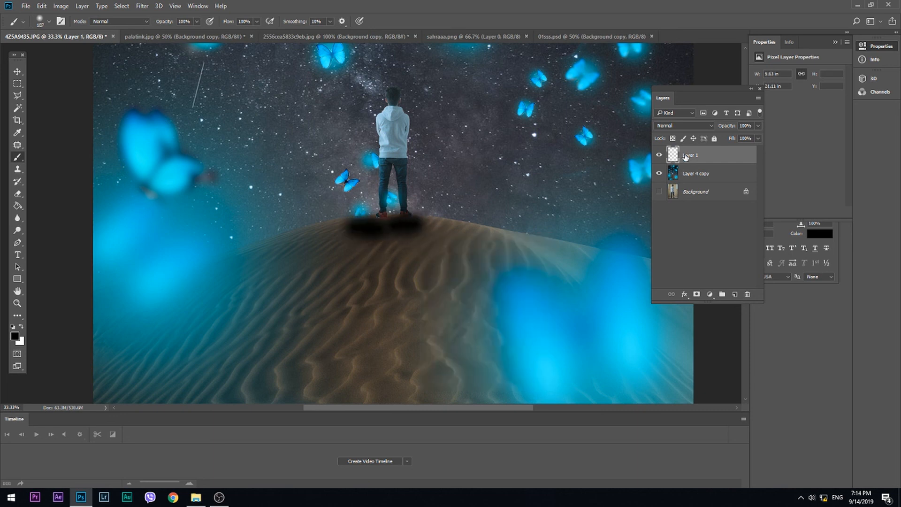
# Step: Set the shadow layer's blend mode to Soft Light and its fill to 54%
pyautogui.click(705, 124)
pyautogui.click(704, 126)
pyautogui.scroll(-9, 704, 126)
pyautogui.moveTo(757, 137); pyautogui.dragTo(738, 151)
# Step: Distort and stretch the shadow down the dune slope and align its upper end with the person's feet
pyautogui.hotkey('ctrl', 't')
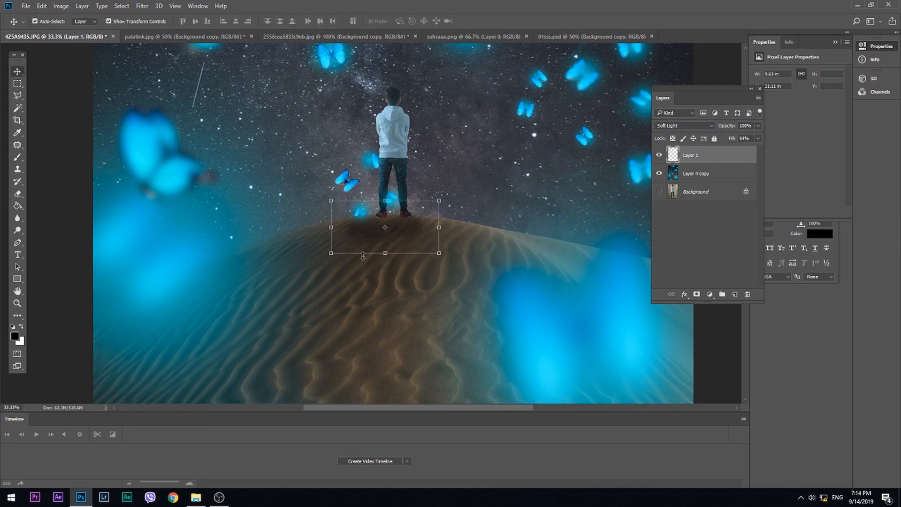
pyautogui.moveTo(331, 253); pyautogui.dragTo(325, 332)
pyautogui.moveTo(443, 257); pyautogui.dragTo(428, 285)
pyautogui.moveTo(409, 245); pyautogui.dragTo(402, 234)
pyautogui.moveTo(430, 189); pyautogui.dragTo(426, 199)
pyautogui.moveTo(325, 193); pyautogui.dragTo(348, 198)
pyautogui.moveTo(369, 302); pyautogui.dragTo(375, 350)
pyautogui.moveTo(402, 249); pyautogui.dragTo(408, 230)
pyautogui.press('Return')
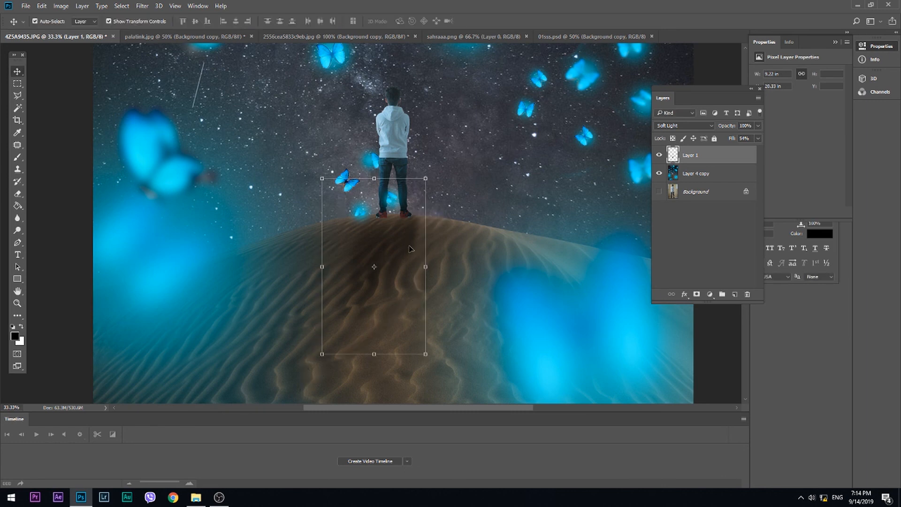
# Step: Apply a Gaussian Blur of 29.1 pixels to the shadow and nudge it slightly right under the person's feet
pyautogui.click(158, 6)
pyautogui.moveTo(142, 6)
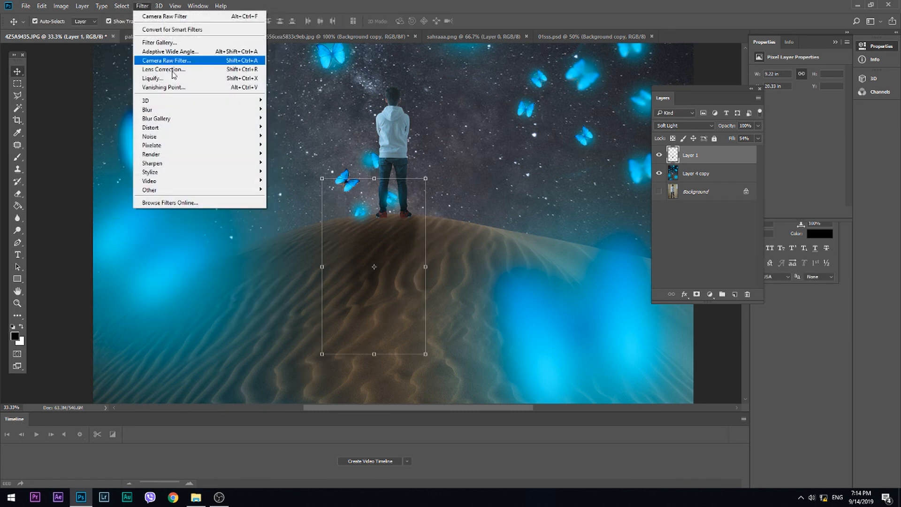
pyautogui.moveTo(170, 111)
pyautogui.click(303, 145)
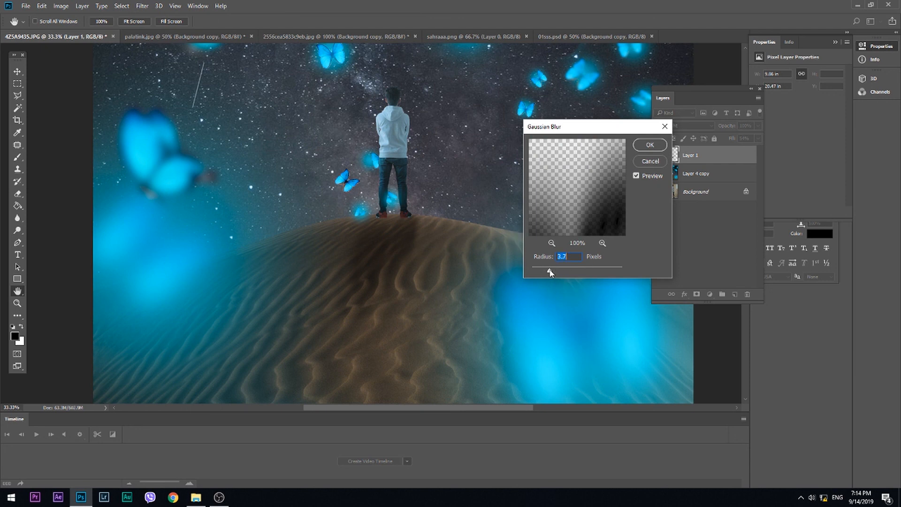
pyautogui.click(575, 267)
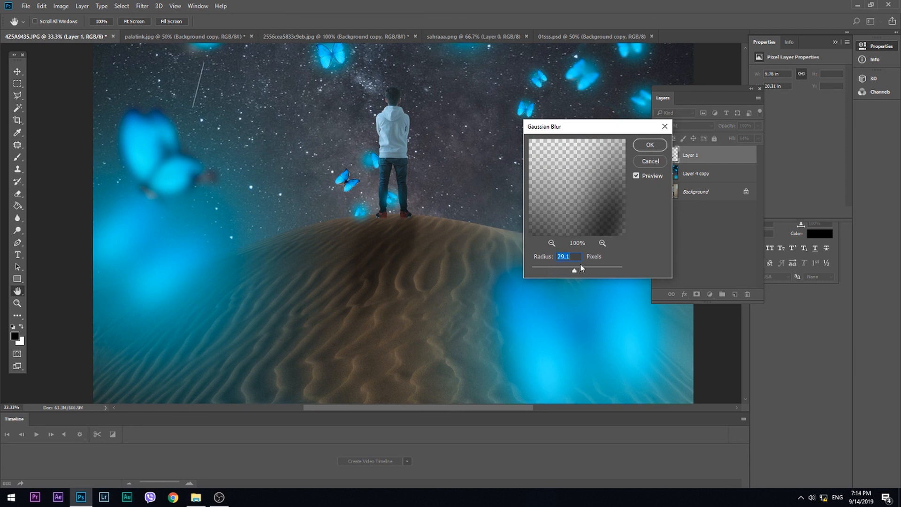
pyautogui.click(650, 144)
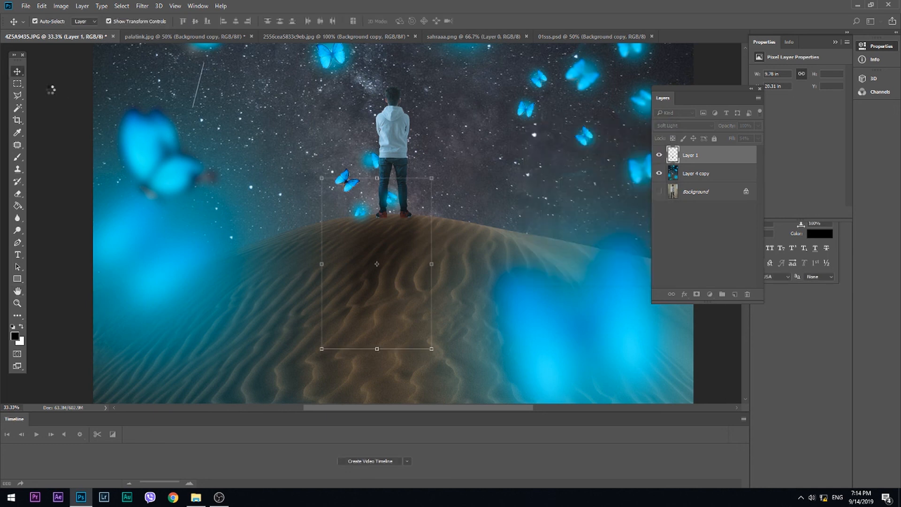
pyautogui.moveTo(398, 236); pyautogui.dragTo(404, 236)
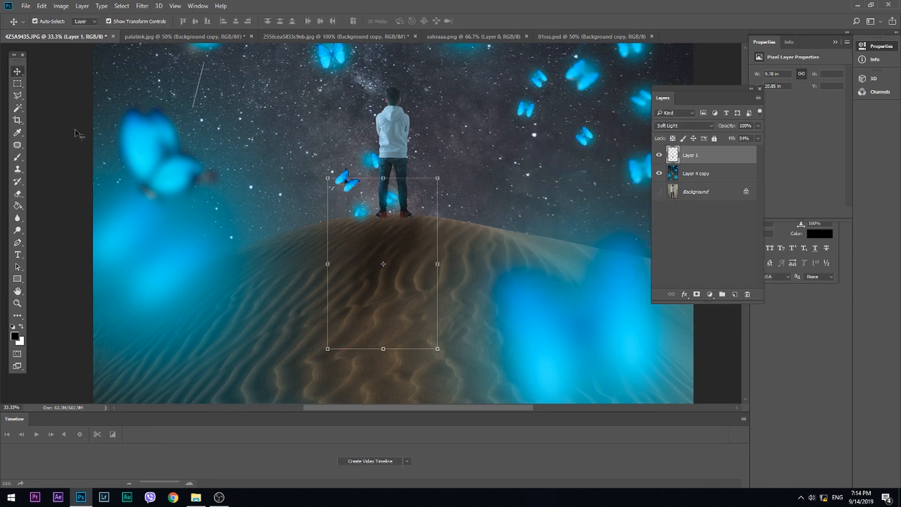
pyautogui.click(18, 84)
pyautogui.hotkey('ctrl', '-')
pyautogui.hotkey('ctrl', '-')
pyautogui.hotkey('ctrl', '-')
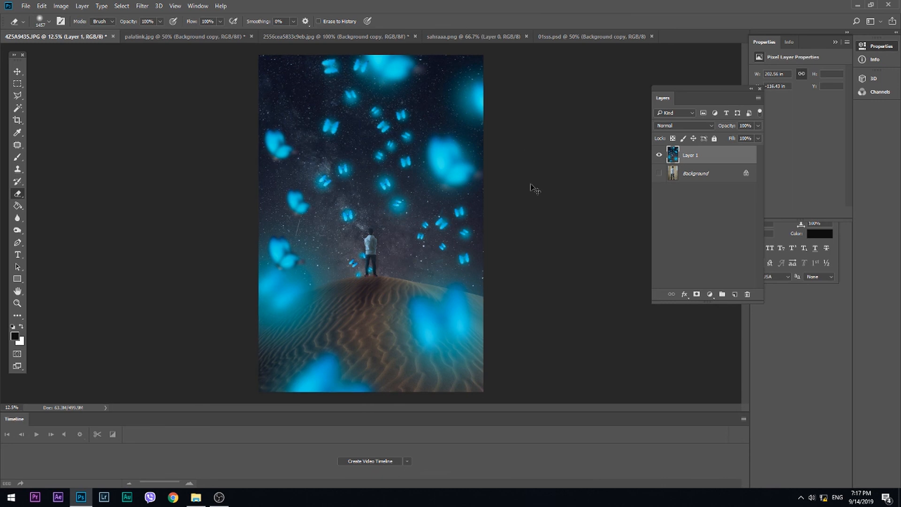
pyautogui.hotkey('ctrl', '-')
pyautogui.hotkey('ctrl', '+')
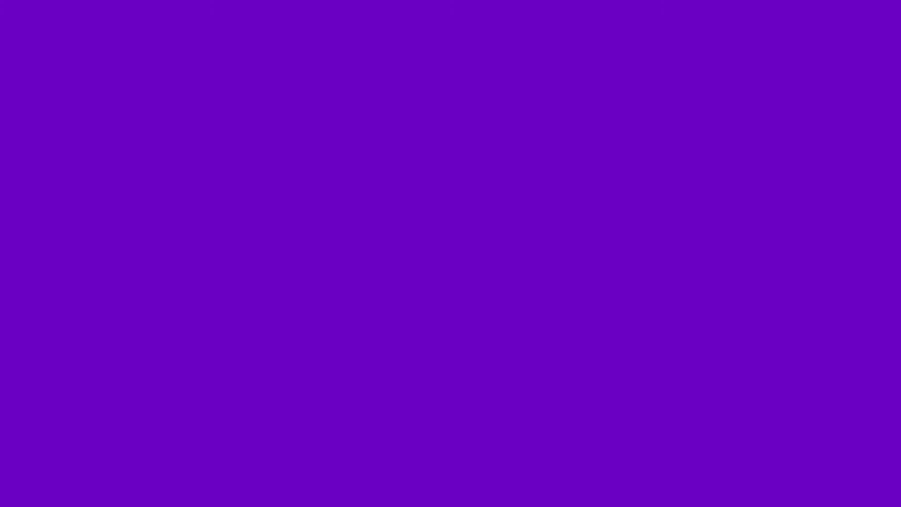